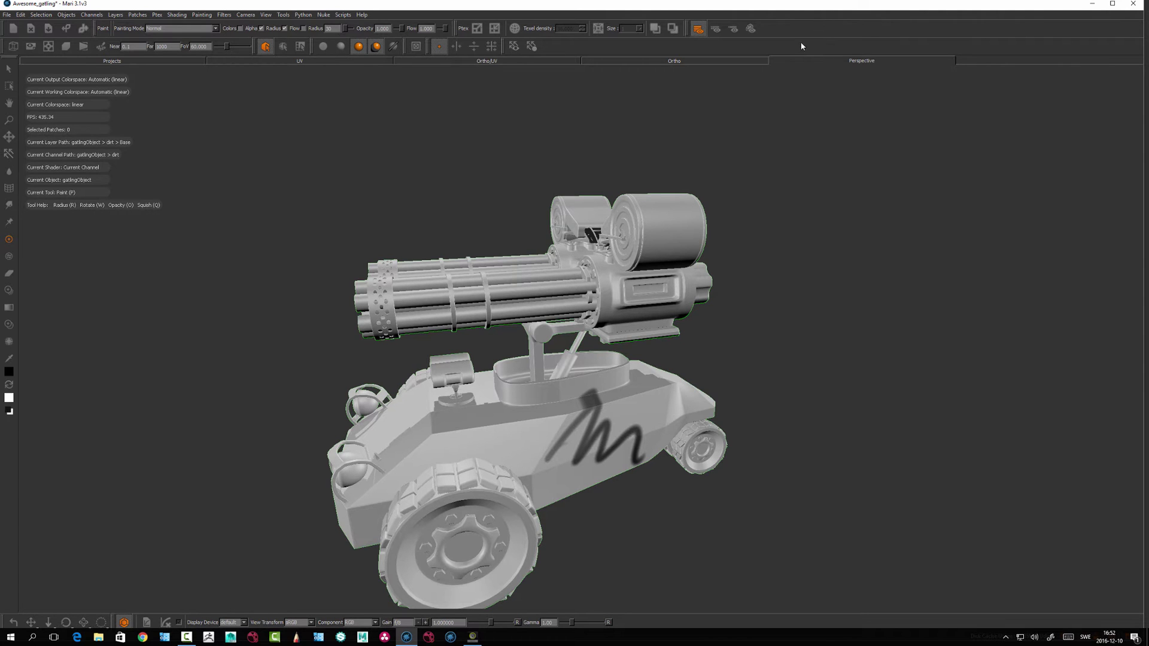
Step: Show the Channels palette beside the model view
{"action": "right_click", "coordinate": [814, 30]}
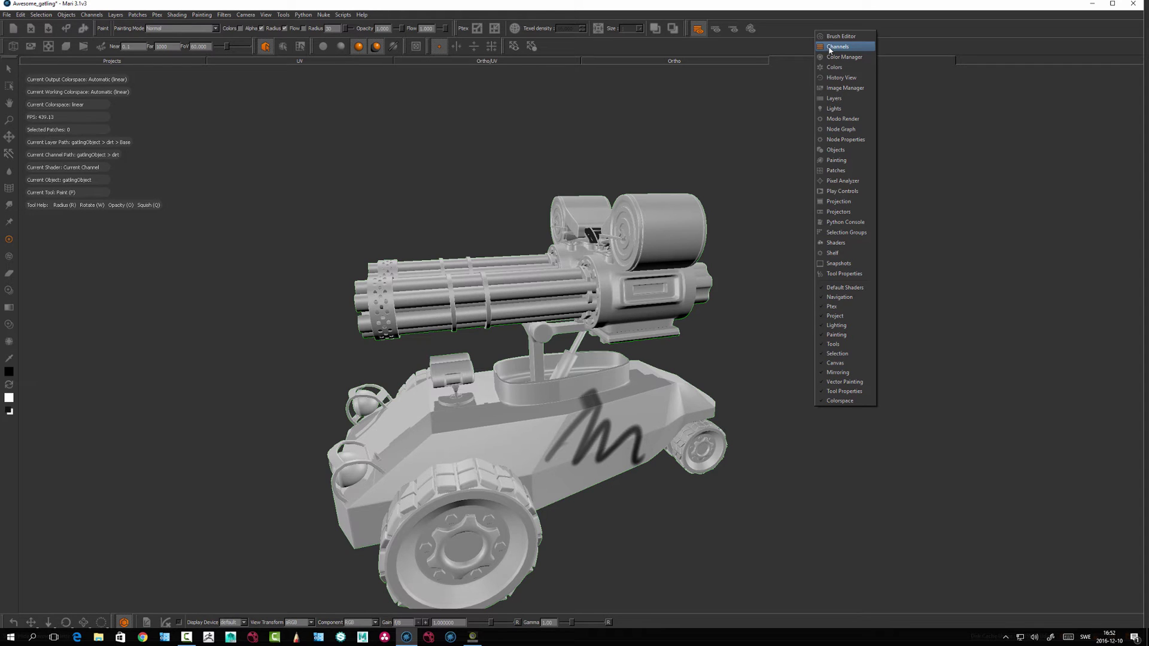
{"action": "left_click", "coordinate": [830, 47]}
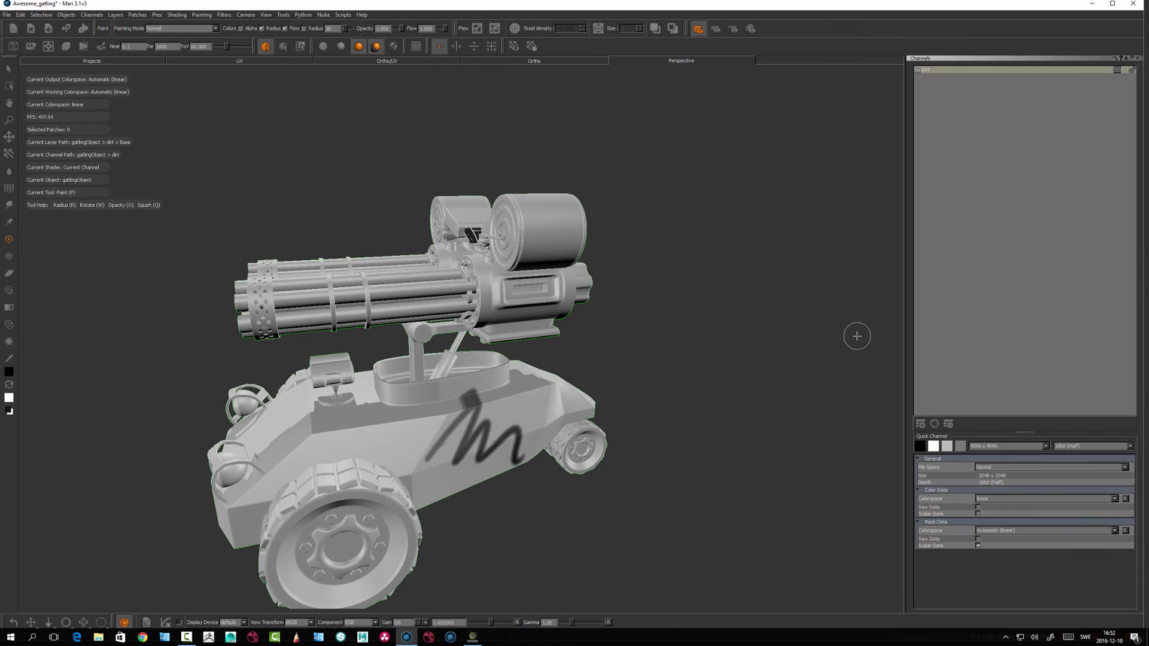
{"action": "left_click_drag", "start_coordinate": [765, 298], "coordinate": [789, 303], "text": "alt"}
{"action": "middle_click_drag", "start_coordinate": [723, 323], "coordinate": [759, 295], "text": "alt"}
{"action": "left_click_drag", "start_coordinate": [760, 295], "coordinate": [773, 311], "text": "alt"}
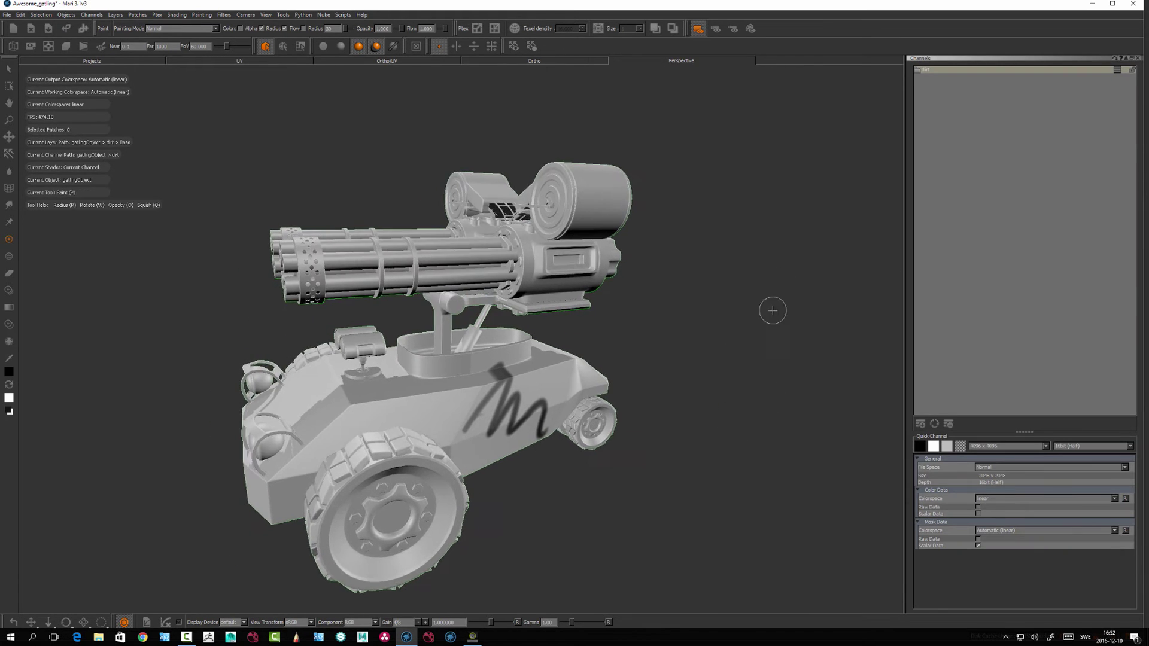
{"action": "middle_click_drag", "start_coordinate": [647, 357], "coordinate": [575, 370]}
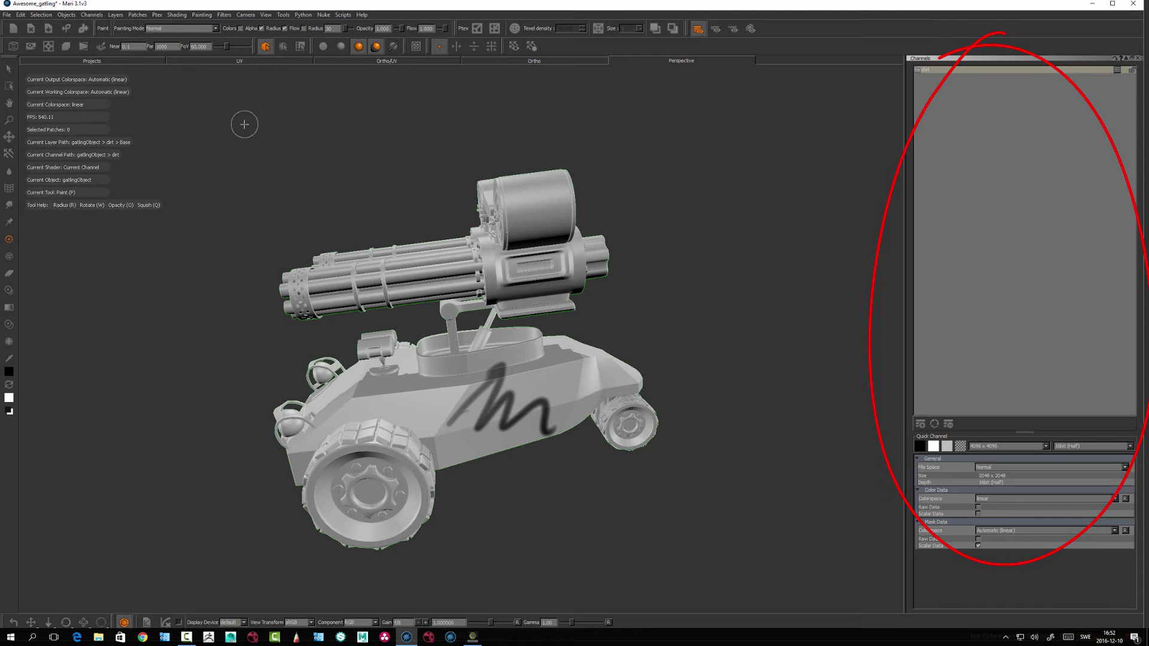
Step: Inspect the bit-depth types offered for converting the current channel and close the Convert Channel dialog
{"action": "left_click", "coordinate": [90, 15]}
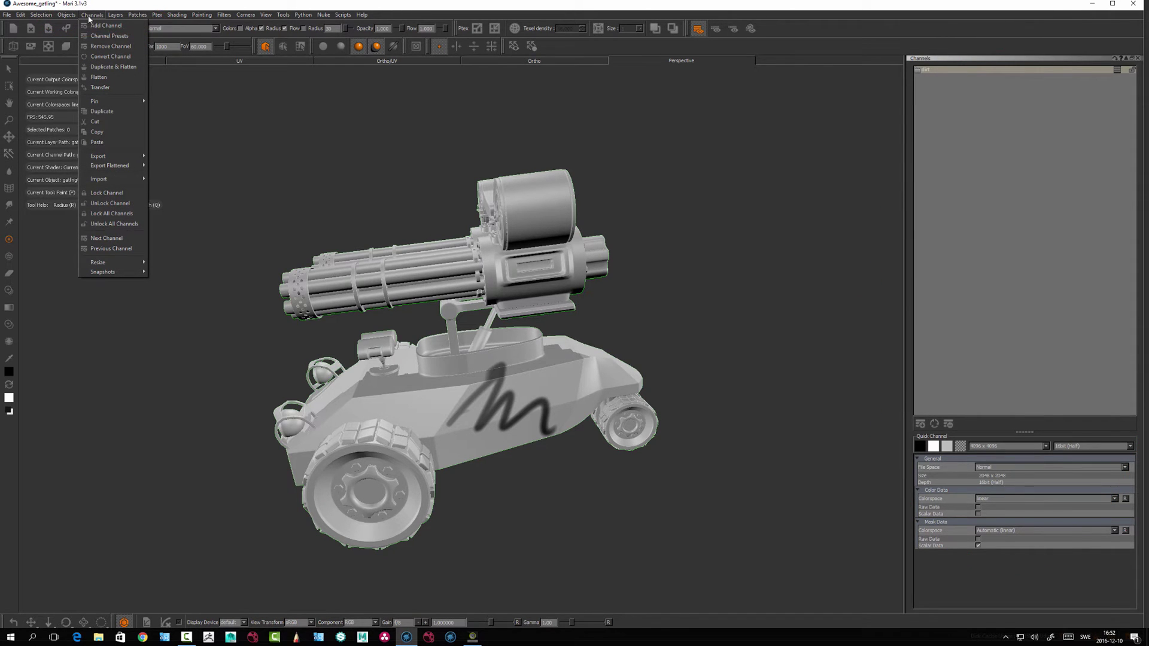
{"action": "left_click", "coordinate": [95, 58]}
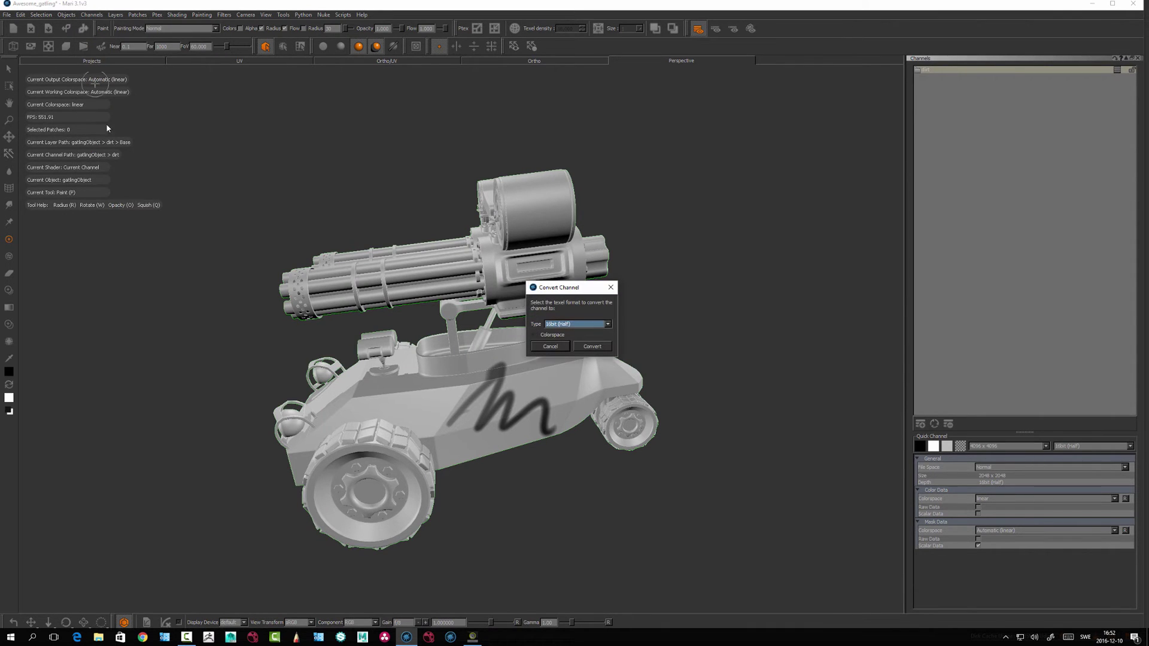
{"action": "left_click", "coordinate": [563, 326]}
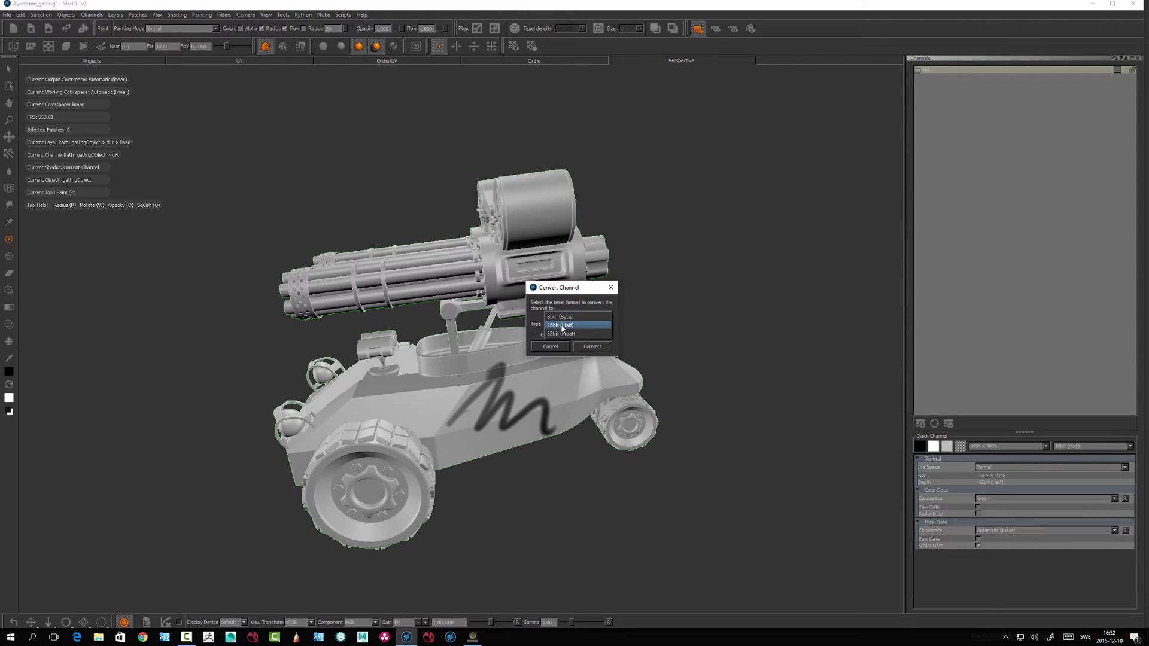
{"action": "left_click", "coordinate": [562, 327]}
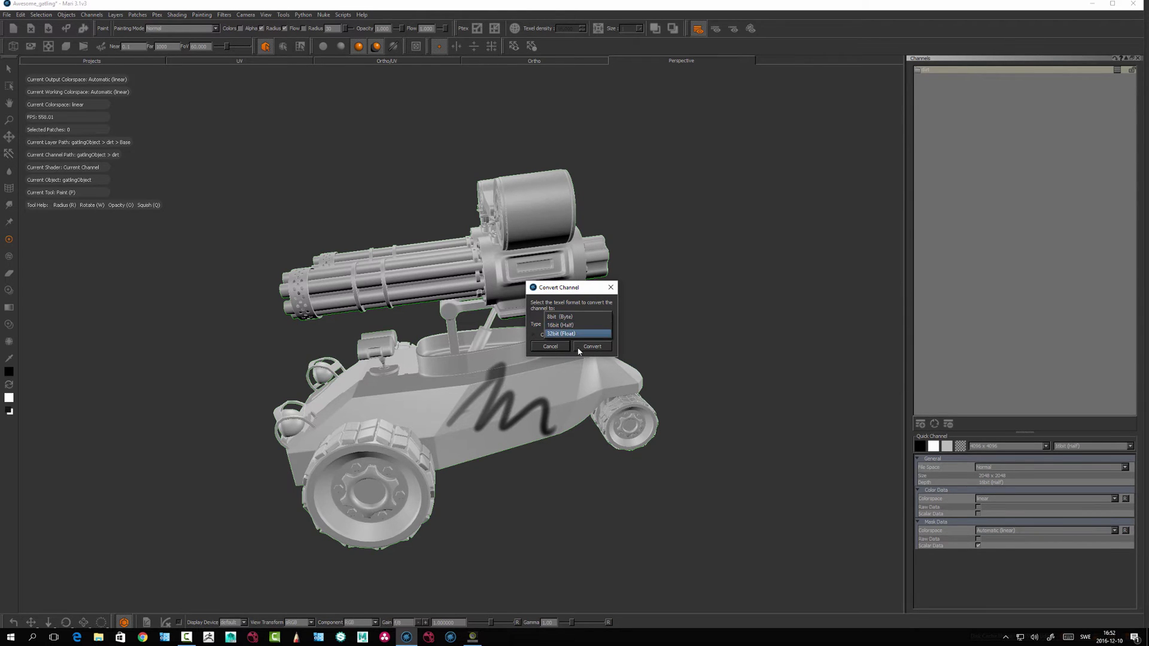
{"action": "left_click", "coordinate": [584, 347]}
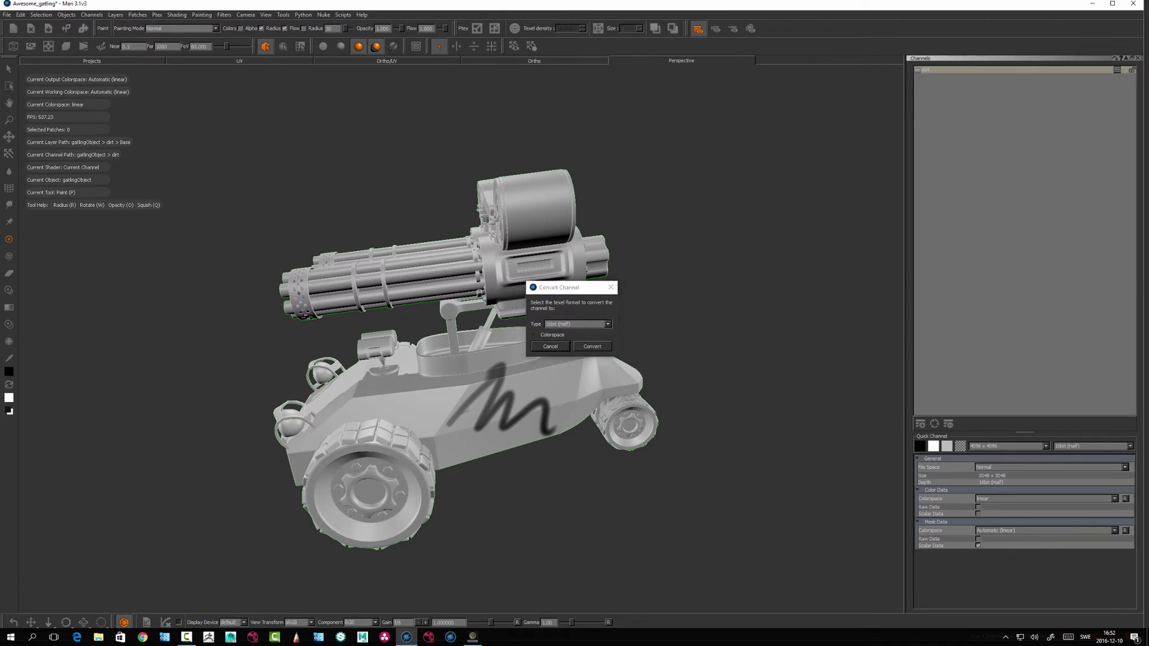
Step: Examine the source and destination options for channel transfer, and cancel without transferring anything
{"action": "left_click", "coordinate": [91, 14]}
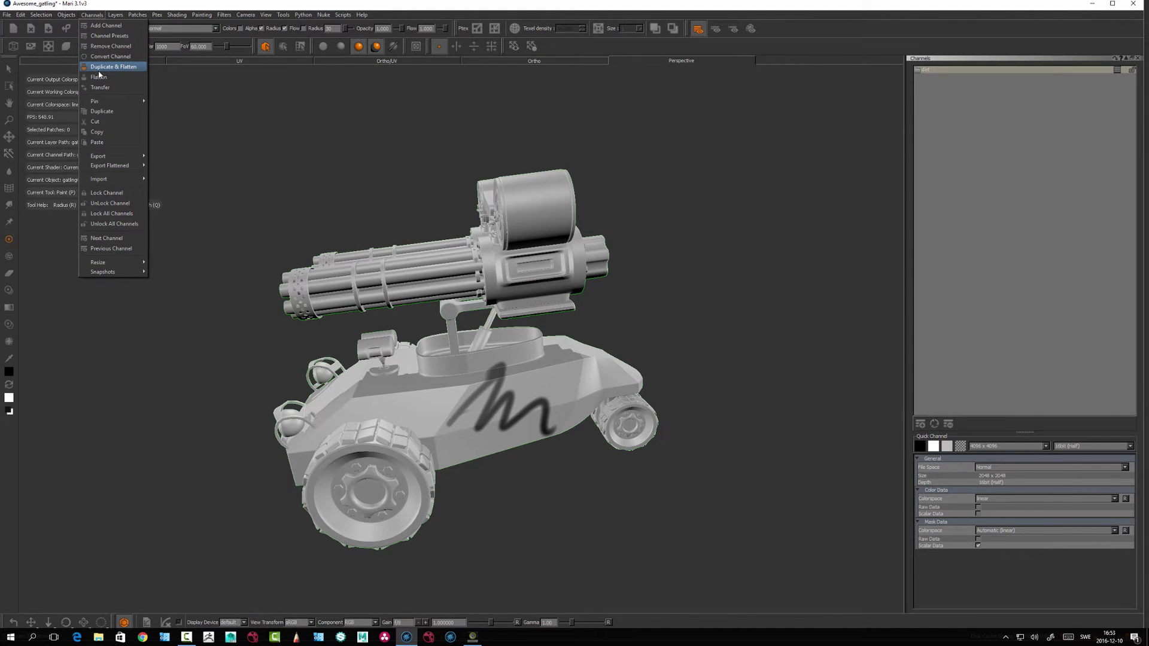
{"action": "left_click", "coordinate": [100, 88]}
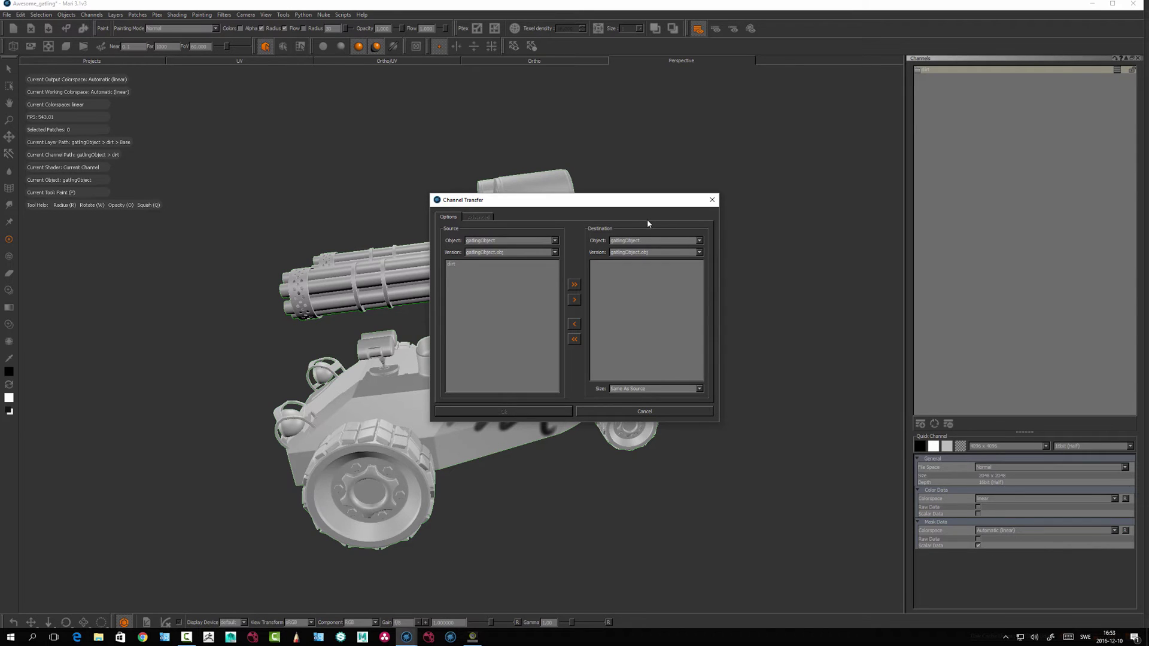
{"action": "left_click", "coordinate": [641, 415]}
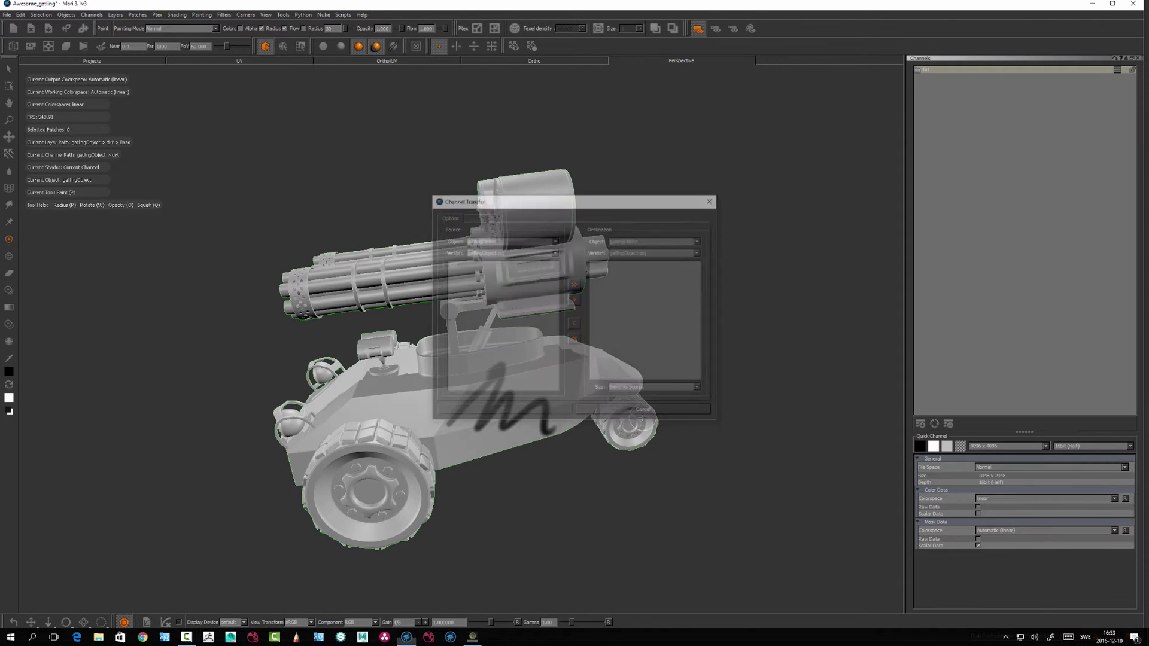
Step: Look through the channel commands for pinning, duplicating, exporting, importing, locking and resizing
{"action": "left_click", "coordinate": [92, 15]}
{"action": "mouse_move", "coordinate": [105, 101]}
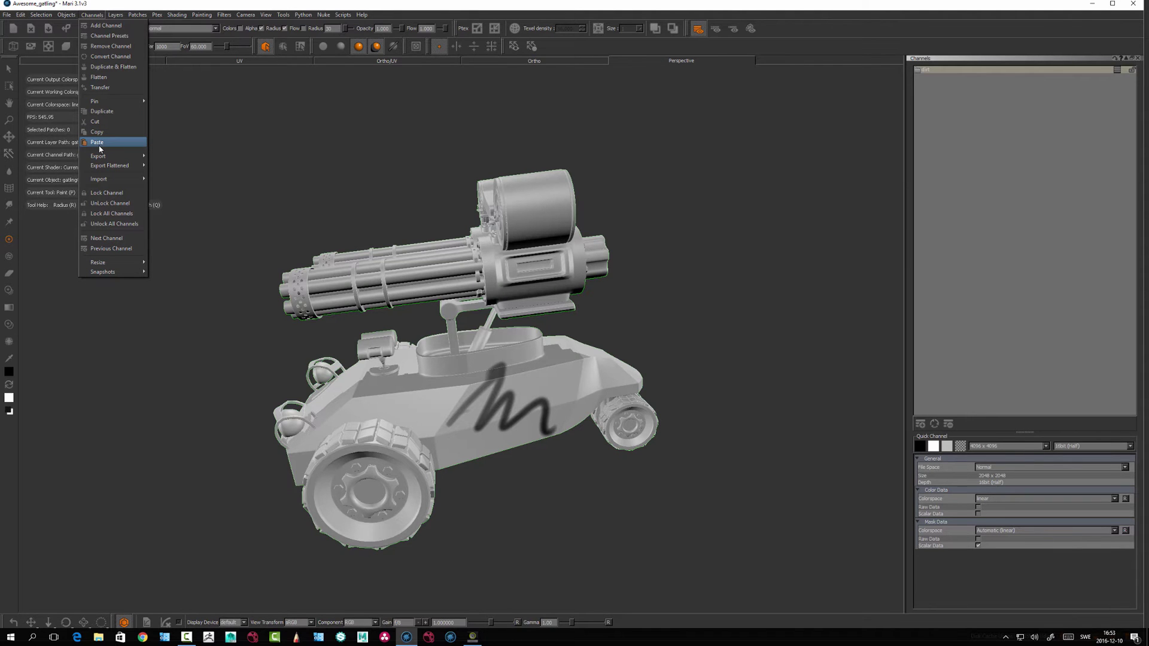
{"action": "mouse_move", "coordinate": [107, 158]}
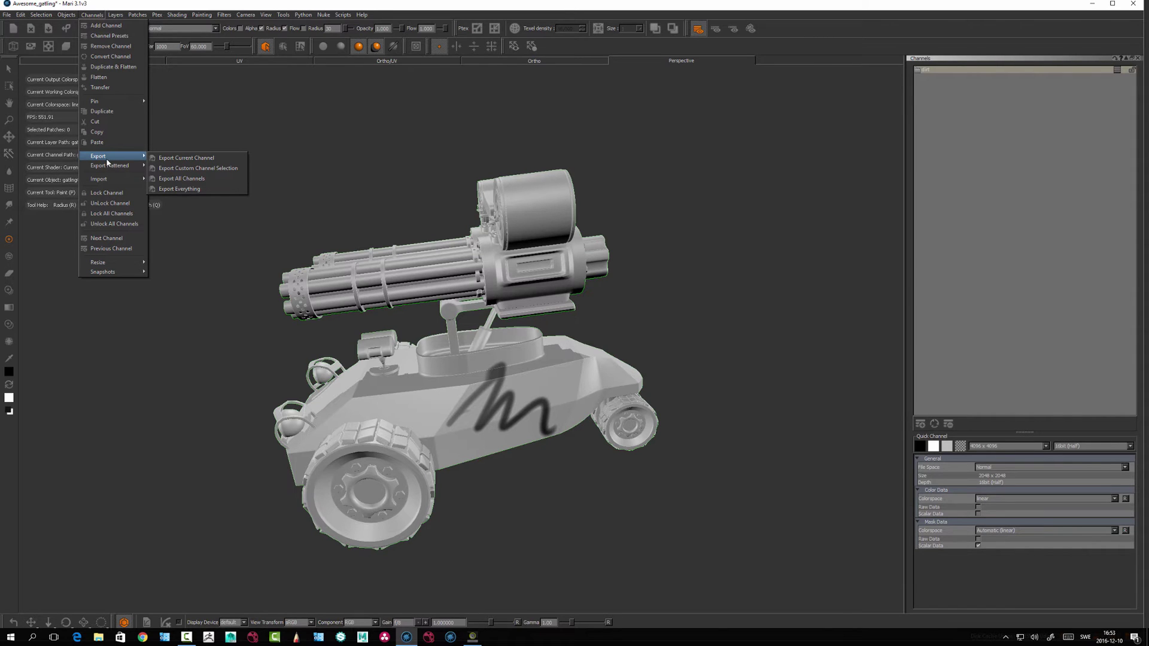
{"action": "mouse_move", "coordinate": [101, 183]}
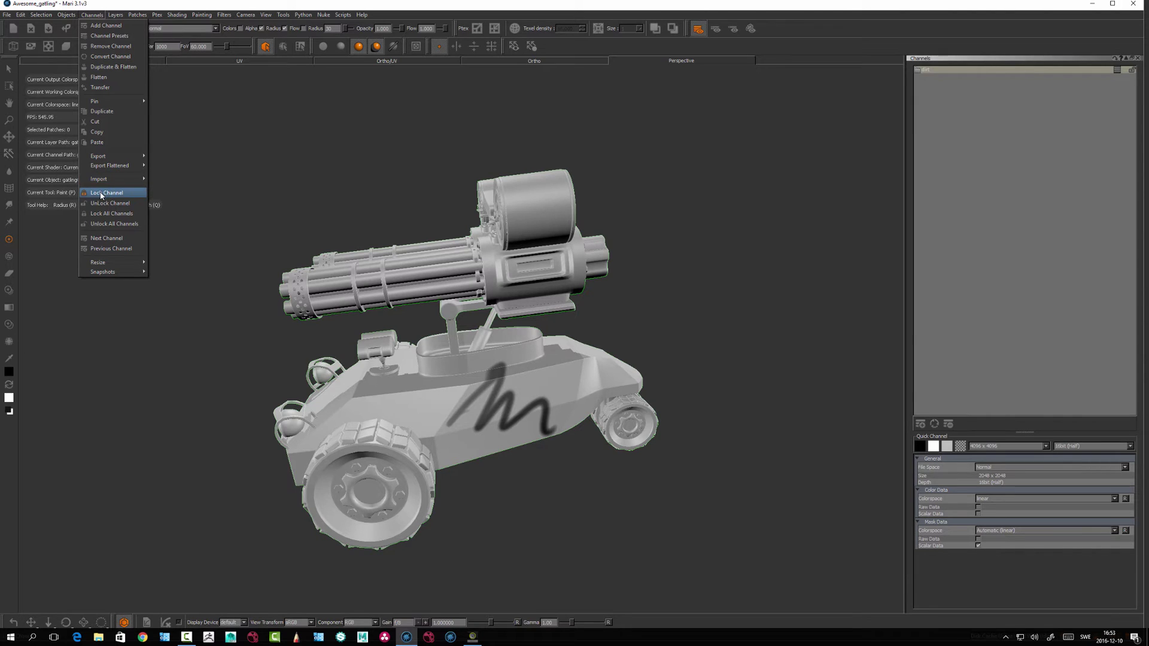
{"action": "mouse_move", "coordinate": [100, 267]}
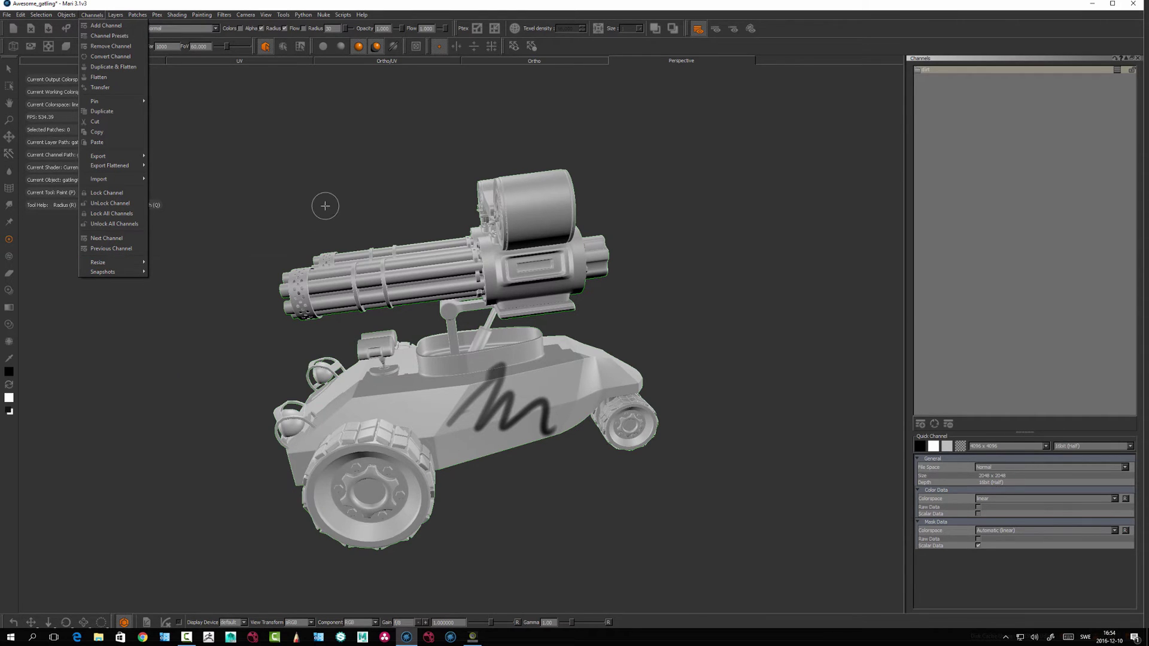
{"action": "left_click", "coordinate": [85, 14]}
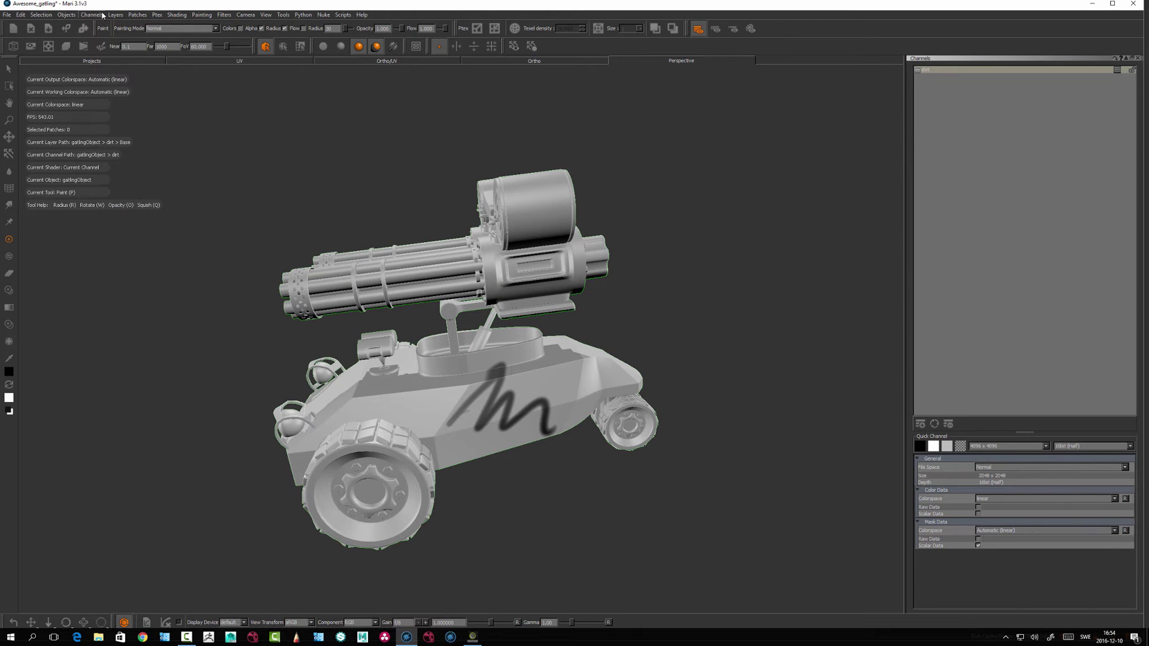
Step: Examine the object's UV patches and their resolution labels, along with the sizes available for resizing the channel
{"action": "left_click", "coordinate": [235, 62]}
{"action": "left_click", "coordinate": [235, 62]}
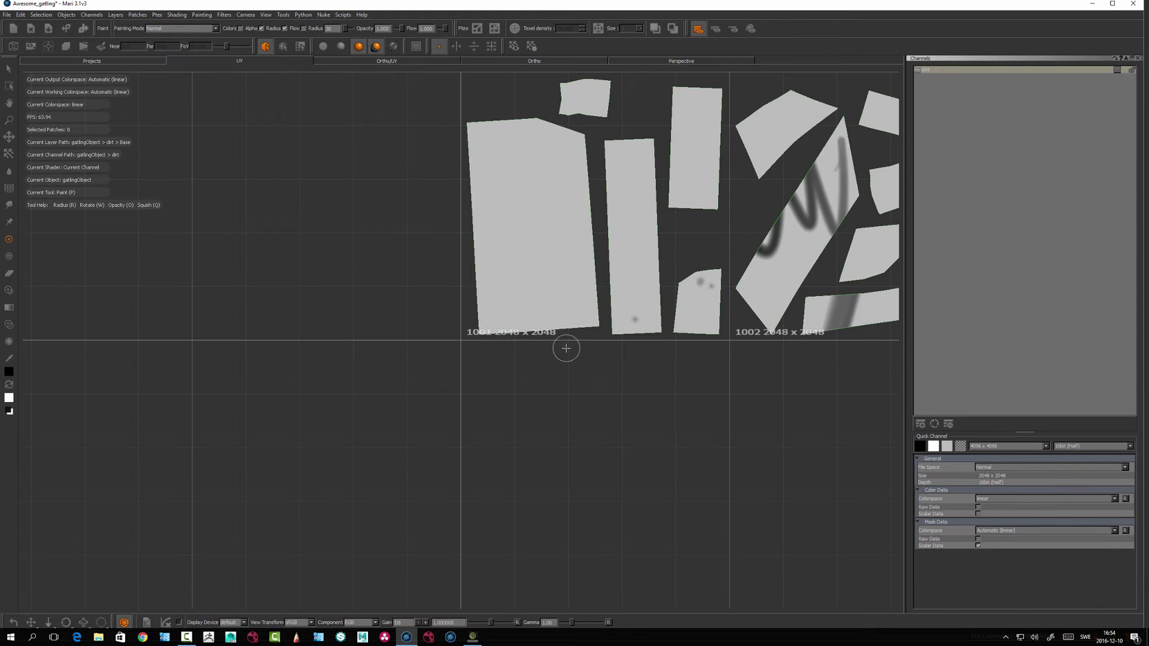
{"action": "scroll", "coordinate": [521, 407], "scroll_direction": "up", "scroll_amount": 3}
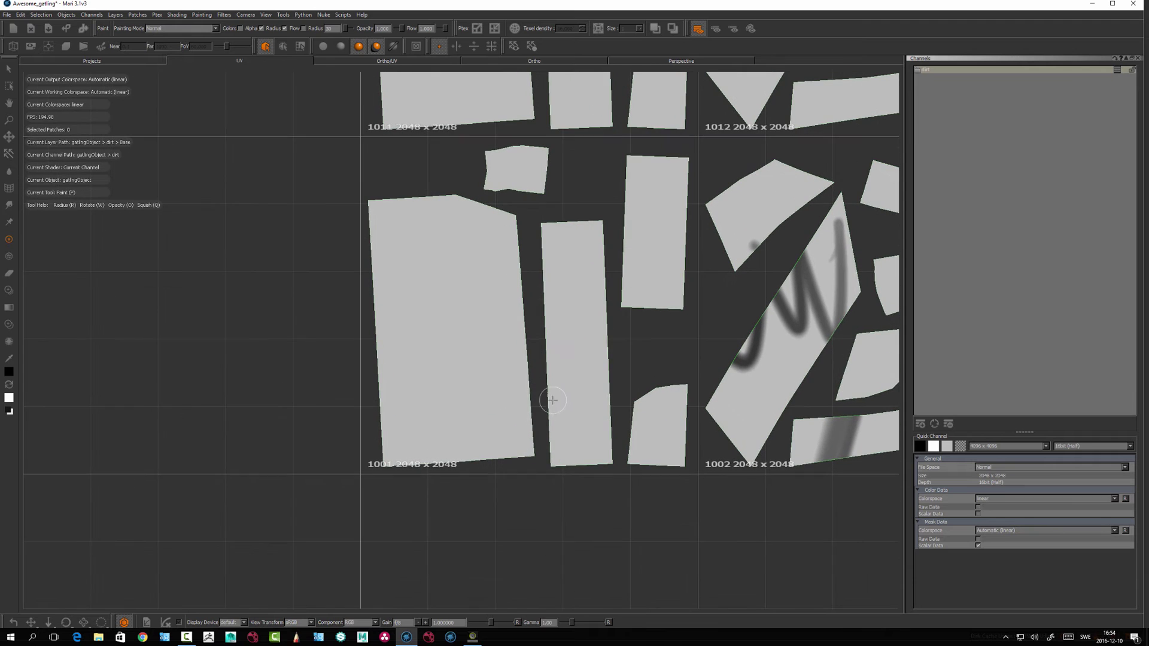
{"action": "left_click", "coordinate": [91, 14]}
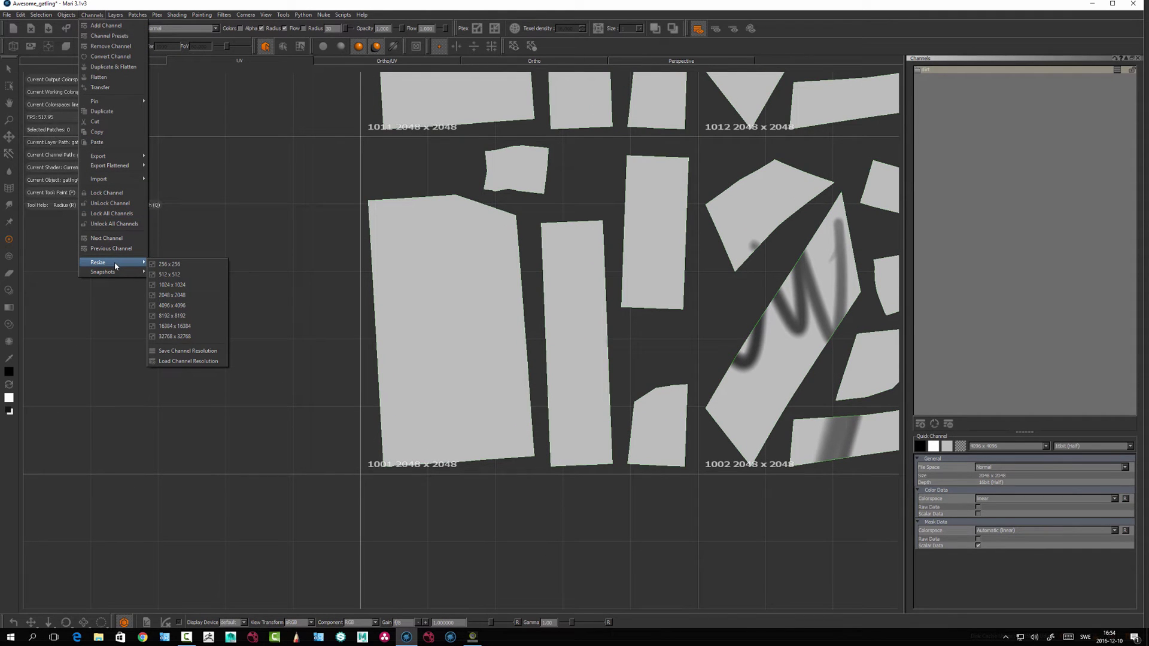
{"action": "middle_click_drag", "start_coordinate": [517, 282], "coordinate": [504, 315], "text": "alt"}
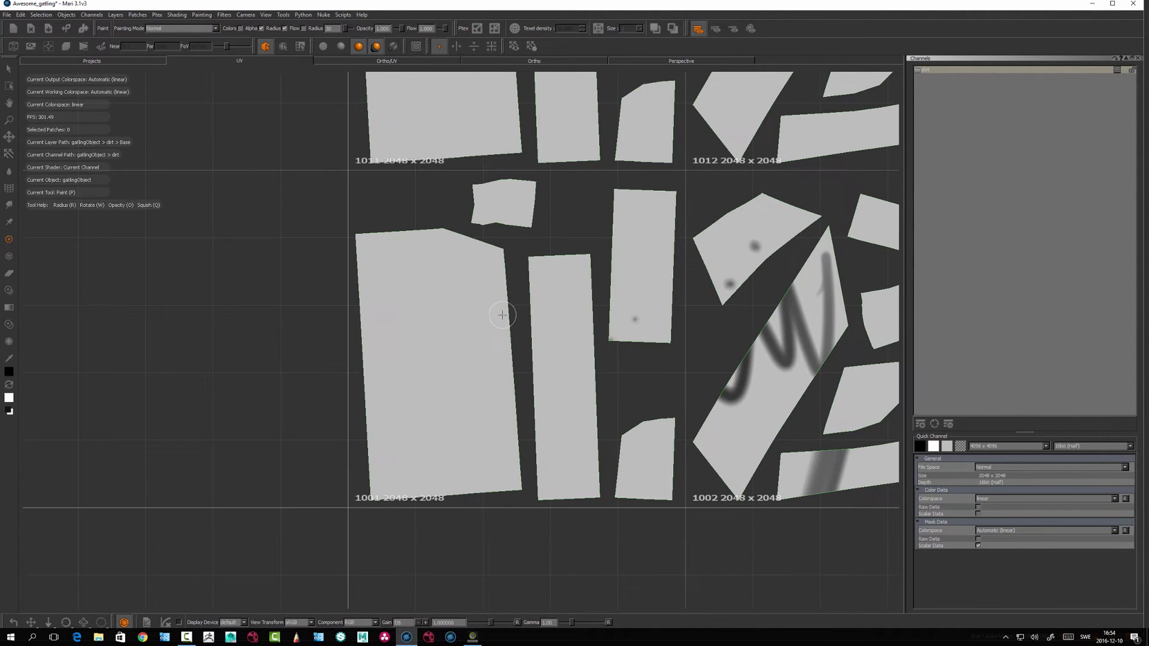
{"action": "scroll", "coordinate": [447, 356], "scroll_direction": "down", "scroll_amount": 2}
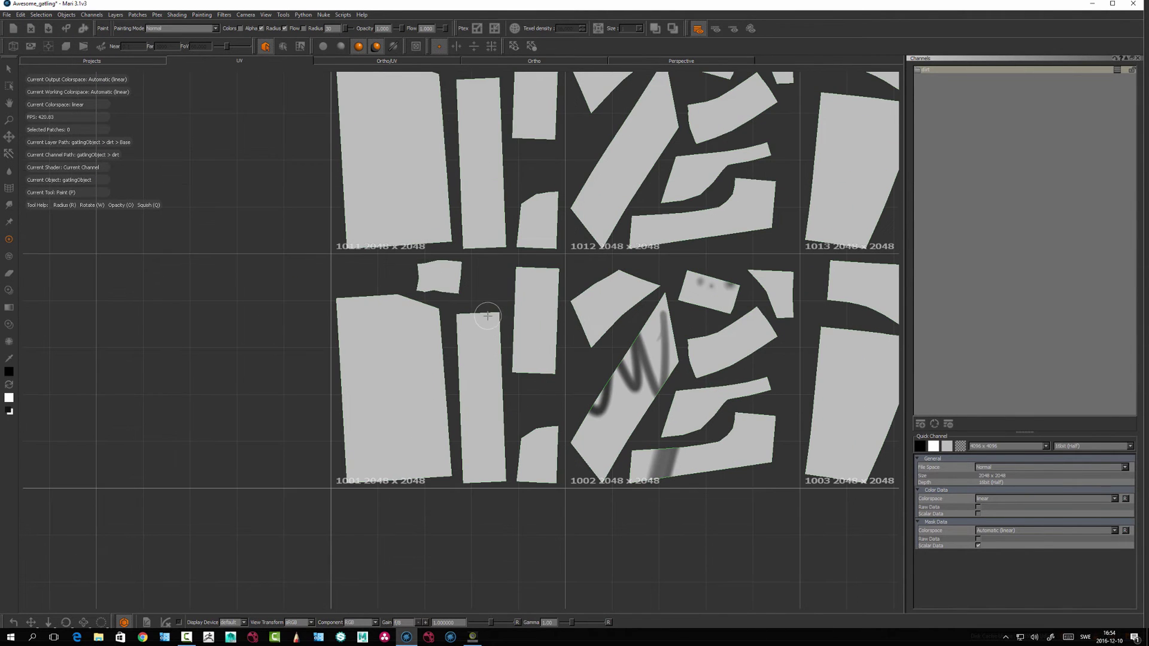
{"action": "scroll", "coordinate": [454, 360], "scroll_direction": "down", "scroll_amount": 3}
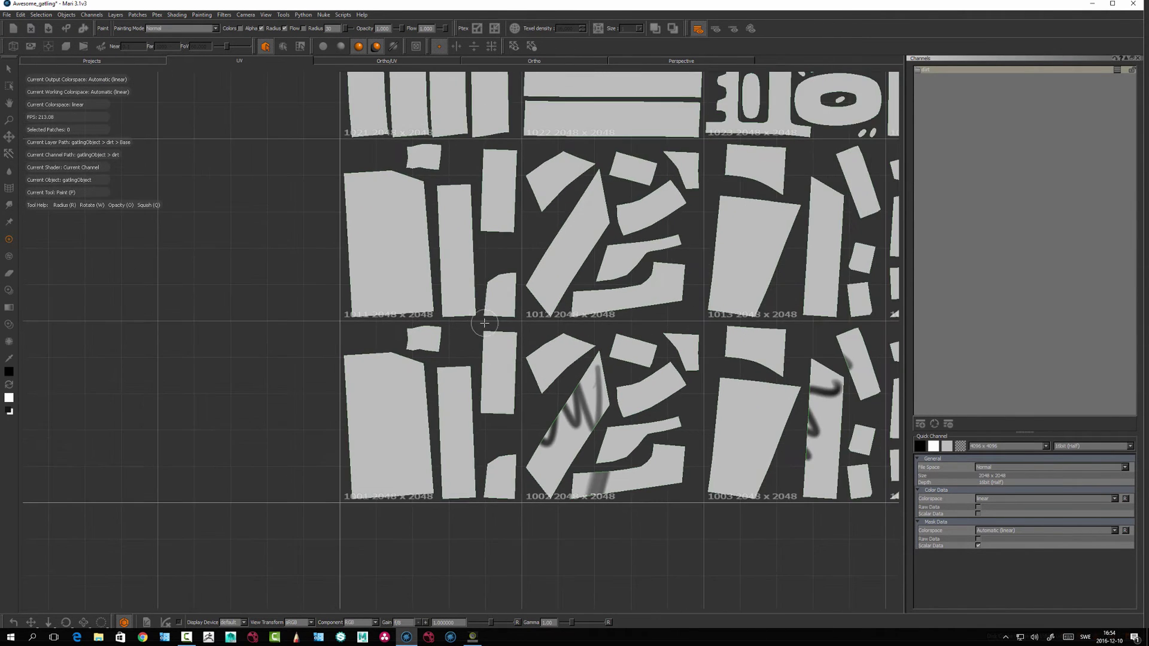
{"action": "scroll", "coordinate": [454, 359], "scroll_direction": "down", "scroll_amount": 4}
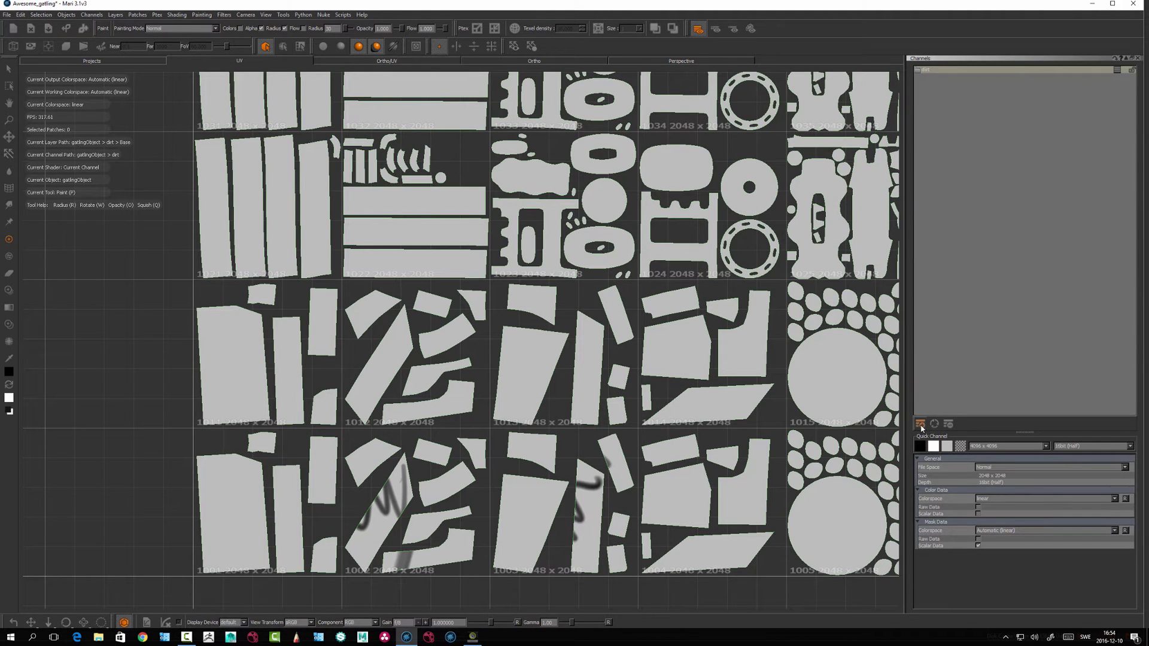
Step: In the Ortho view, set up a new channel named Color at 2048 x 2048 with 16bit (Half) depth
{"action": "left_click", "coordinate": [548, 60]}
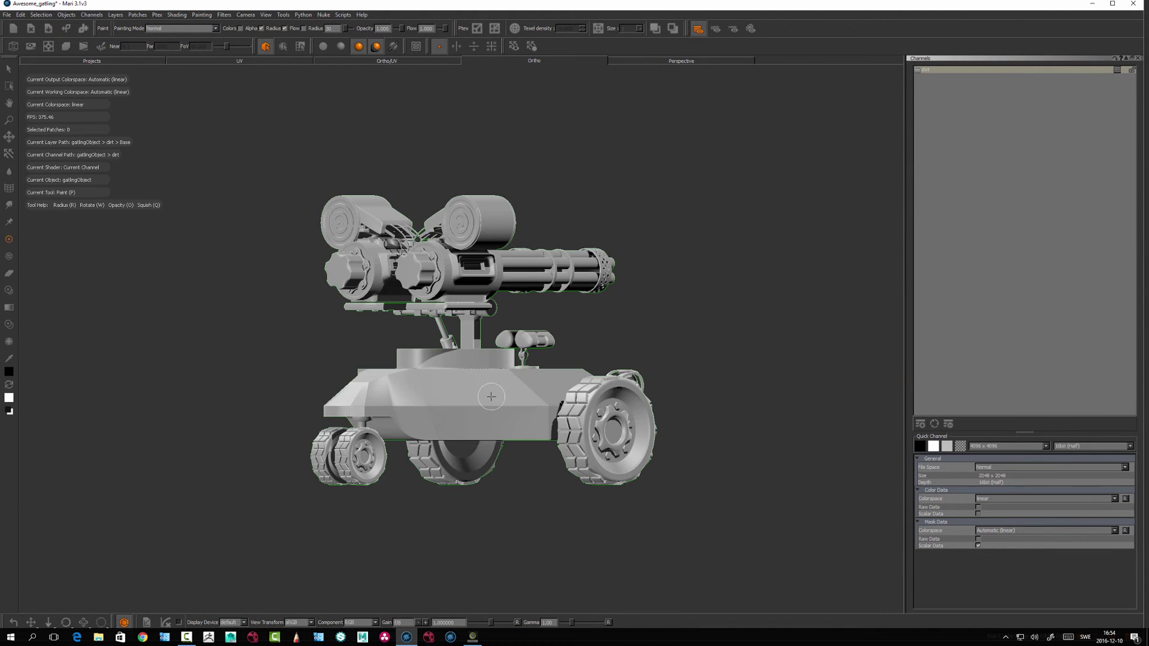
{"action": "left_click_drag", "start_coordinate": [489, 395], "coordinate": [252, 335], "text": "alt"}
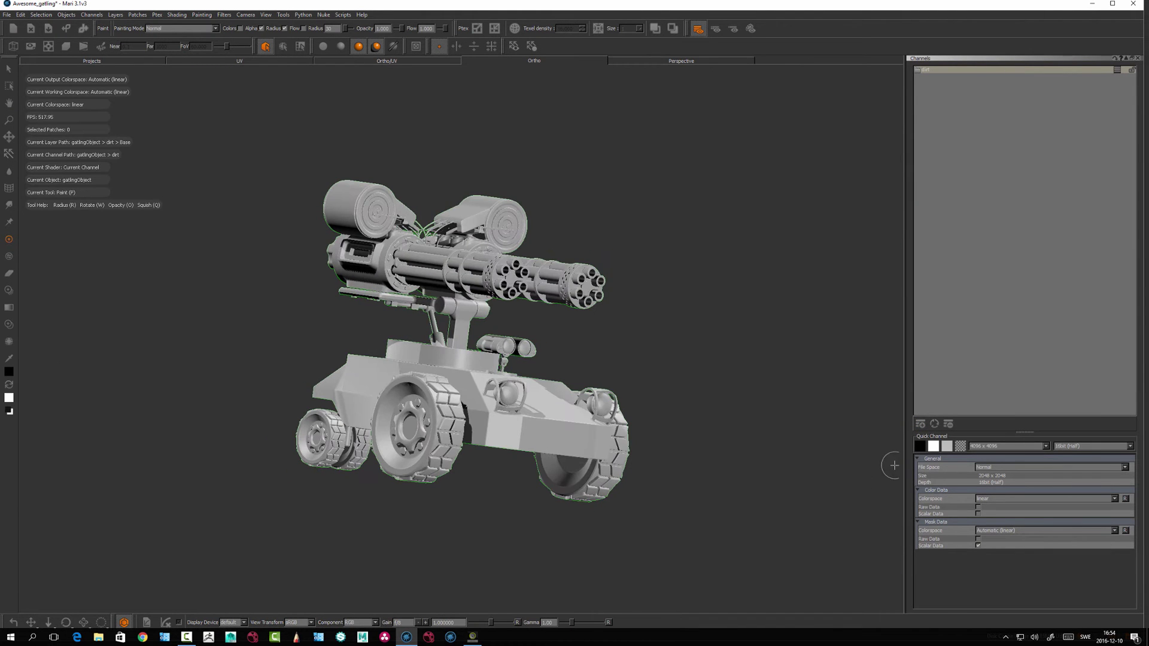
{"action": "left_click", "coordinate": [922, 425]}
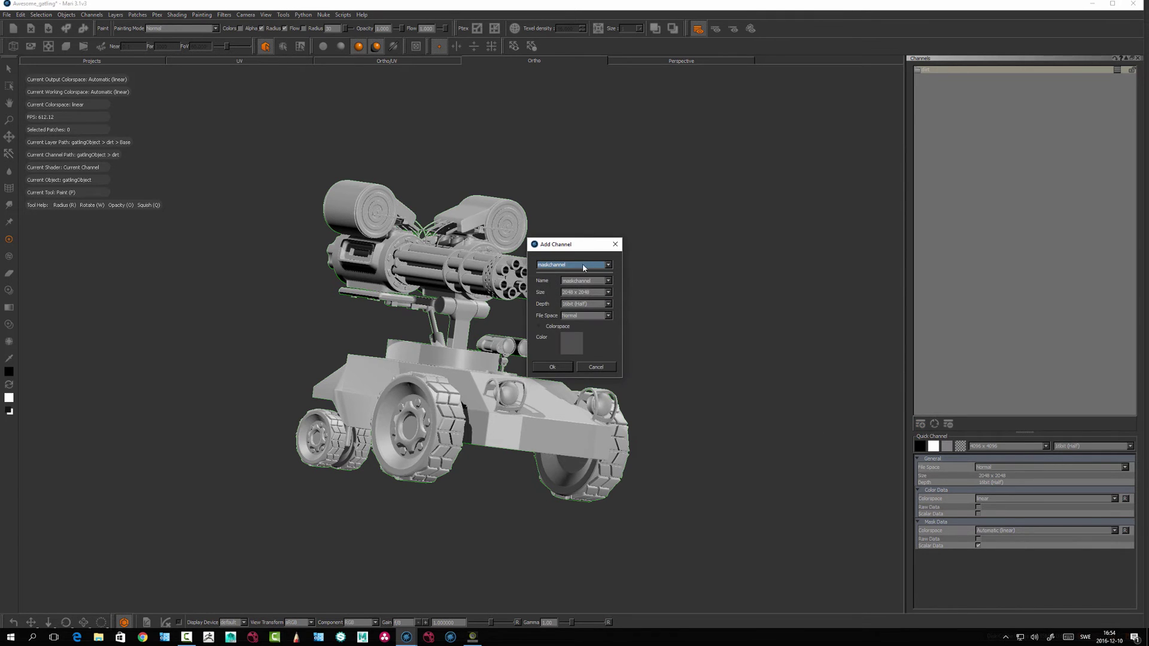
{"action": "left_click_drag", "start_coordinate": [599, 281], "coordinate": [510, 284]}
{"action": "left_click", "coordinate": [593, 295]}
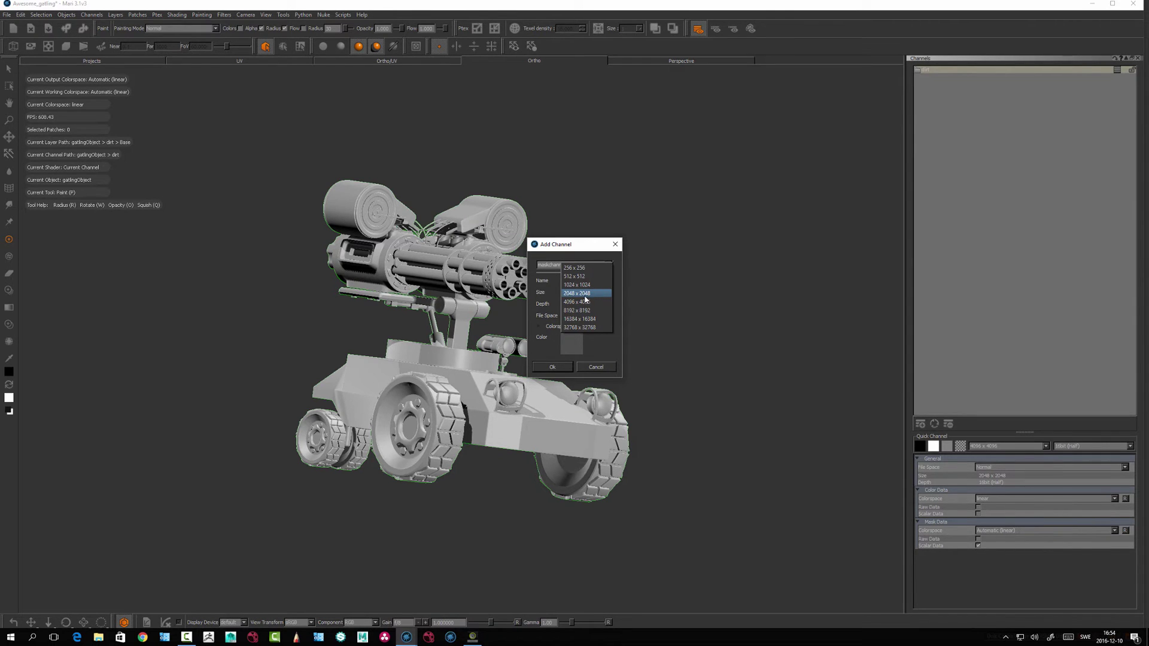
{"action": "left_click", "coordinate": [588, 293]}
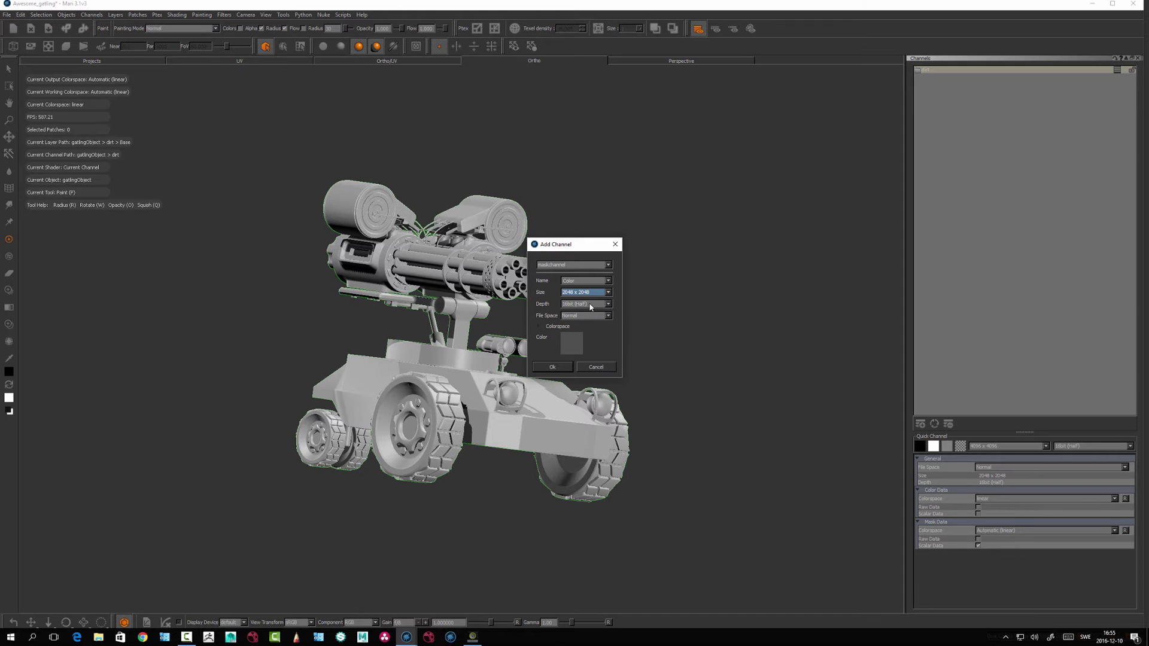
{"action": "left_click", "coordinate": [588, 307]}
{"action": "left_click", "coordinate": [583, 306]}
Step: Expand the new channel's colorspace settings and turn off Scalar Data for its color data
{"action": "left_click", "coordinate": [543, 327]}
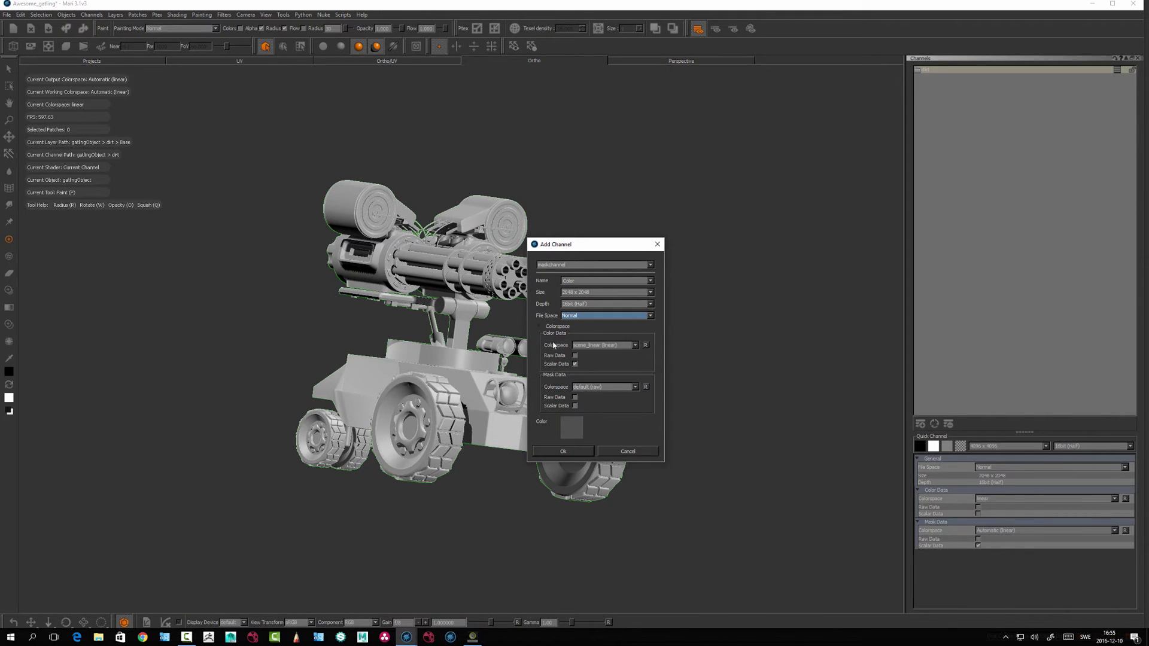
{"action": "left_click", "coordinate": [576, 365]}
{"action": "left_click", "coordinate": [575, 365]}
{"action": "left_click", "coordinate": [576, 365]}
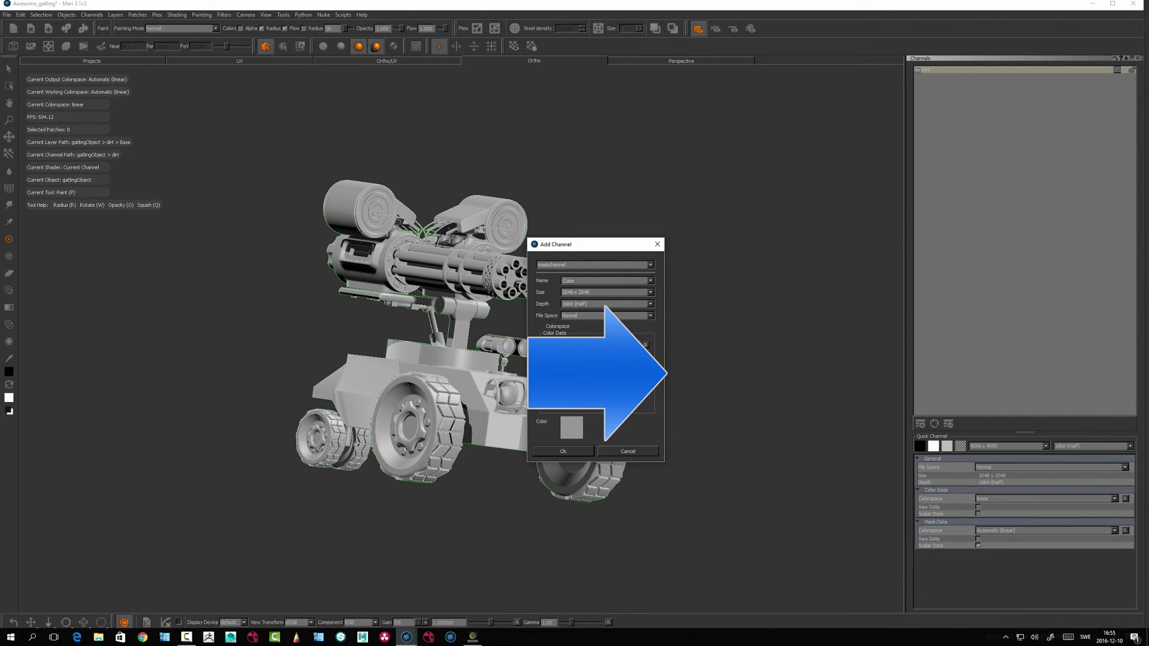
{"action": "left_click", "coordinate": [547, 329]}
{"action": "left_click", "coordinate": [546, 326]}
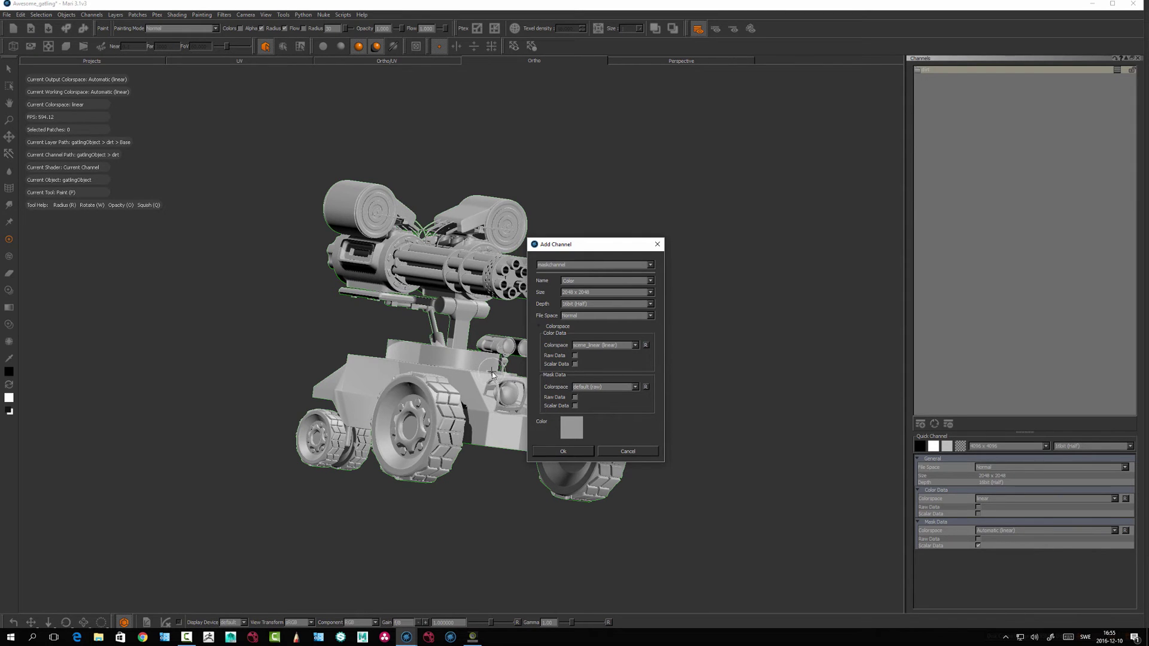
{"action": "left_click", "coordinate": [575, 364]}
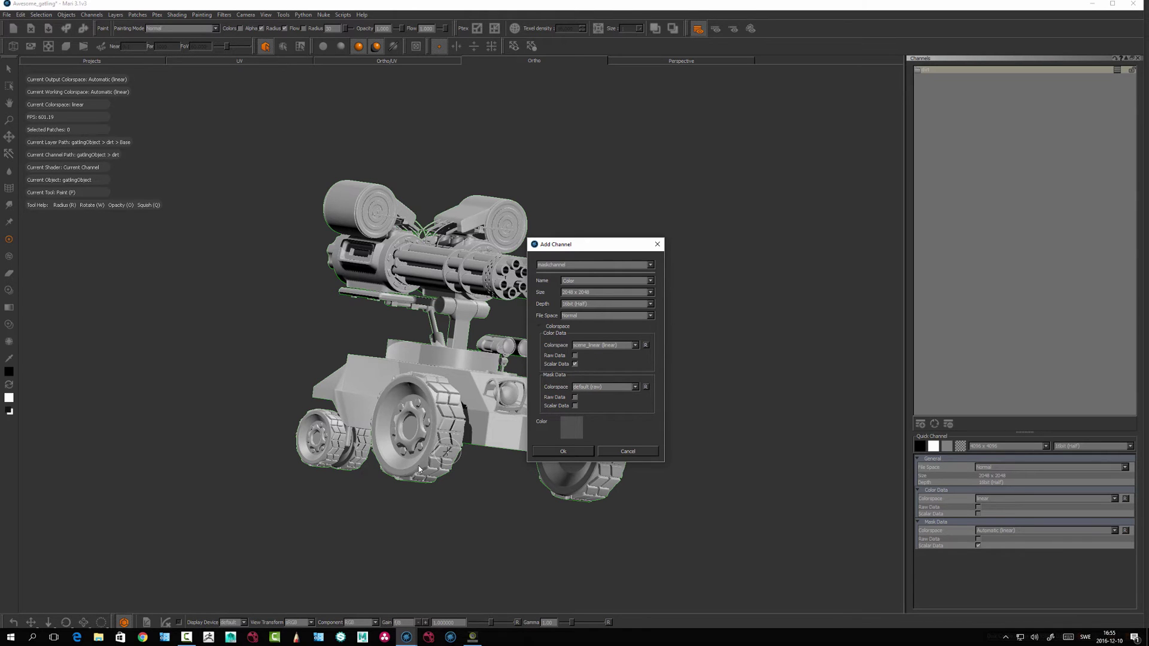
{"action": "left_click", "coordinate": [576, 363]}
Step: Change the new channel's name to bump and turn on Scalar Data for its color data
{"action": "left_click_drag", "start_coordinate": [575, 280], "coordinate": [486, 302]}
{"action": "key", "text": "BackSpace"}
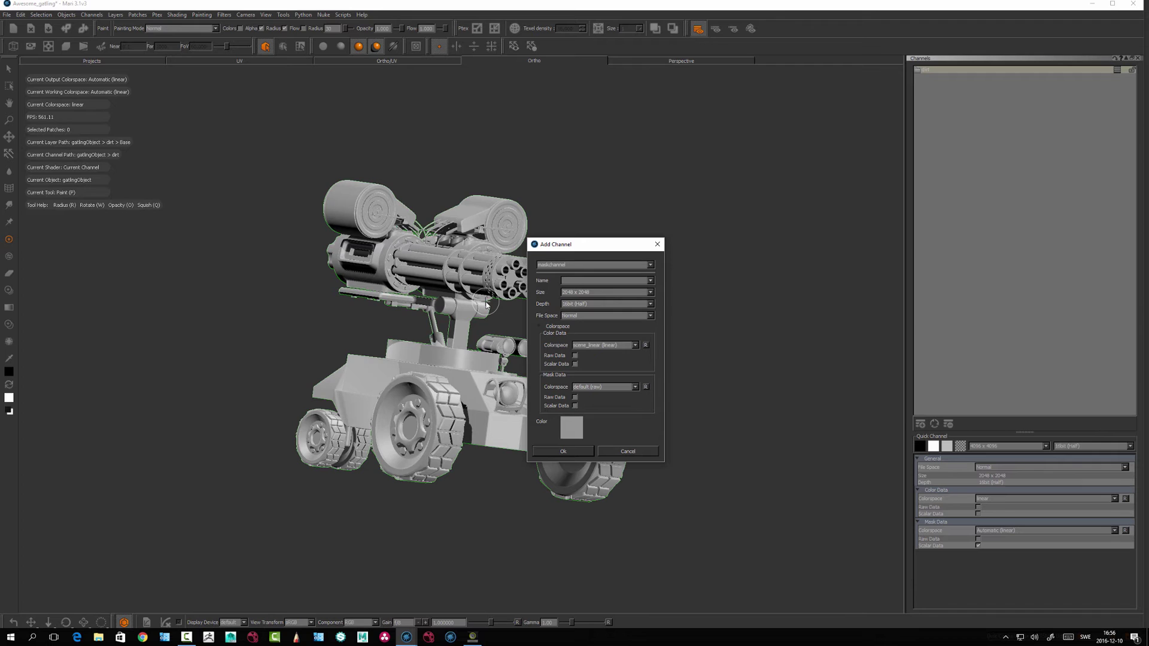
{"action": "type", "text": "Bump"}
{"action": "left_click", "coordinate": [575, 364]}
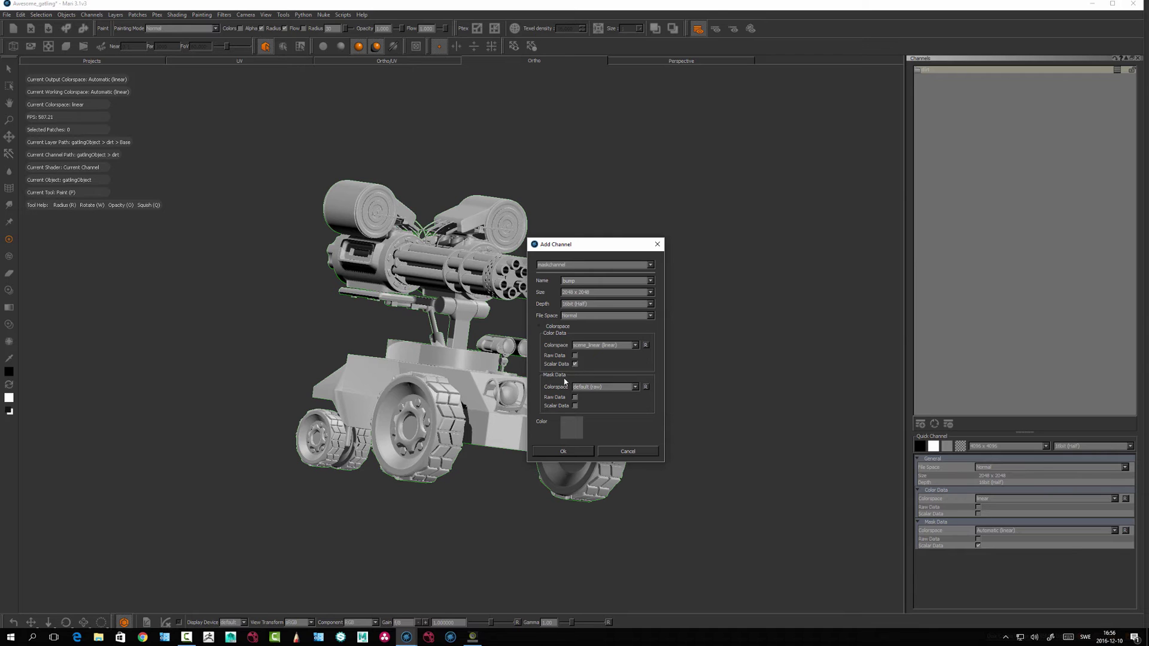
Step: Turn off Scalar Data for the new channel's color data, name the channel Color and create it
{"action": "left_click", "coordinate": [575, 364]}
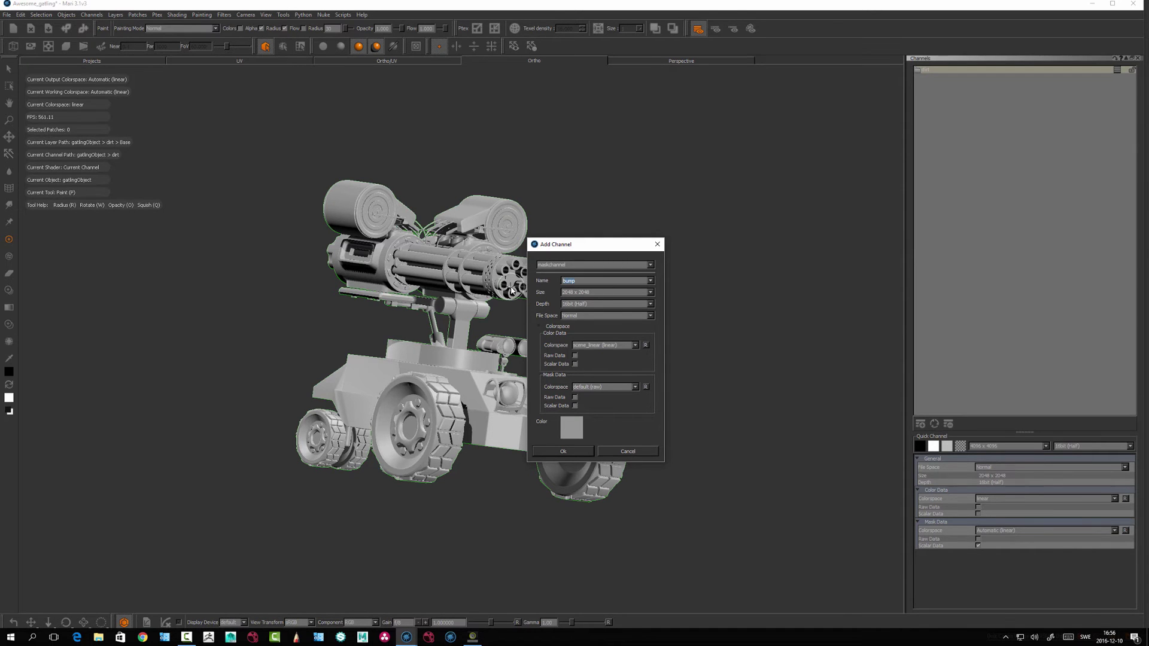
{"action": "type", "text": "Color_"}
{"action": "left_click", "coordinate": [565, 454]}
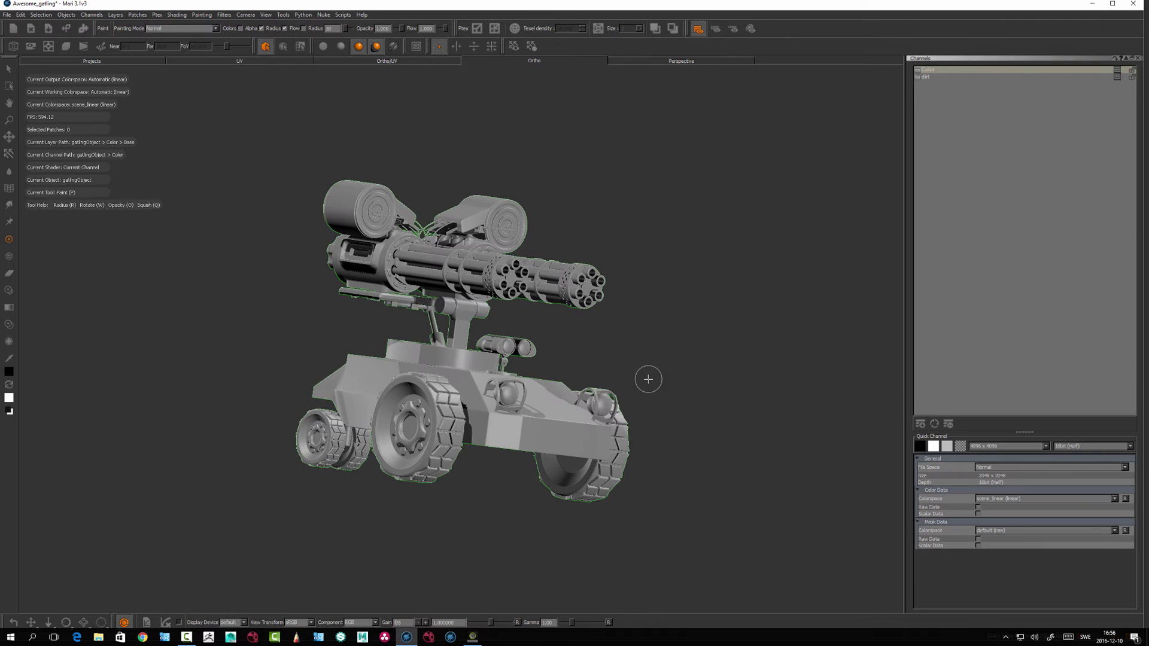
Step: Inspect the gatling vehicle from several angles with the new Color channel active
{"action": "mouse_move", "coordinate": [647, 377]}
{"action": "left_mouse_down", "text": "alt"}
{"action": "mouse_move", "coordinate": [471, 420]}
{"action": "mouse_move", "coordinate": [718, 383]}
{"action": "left_mouse_up", "text": "alt"}
{"action": "middle_click_drag", "start_coordinate": [644, 350], "coordinate": [706, 317], "text": "alt"}
{"action": "right_click_drag", "start_coordinate": [622, 347], "coordinate": [689, 336], "text": "alt"}
{"action": "left_click_drag", "start_coordinate": [659, 323], "coordinate": [631, 338], "text": "alt"}
{"action": "middle_click_drag", "start_coordinate": [631, 338], "coordinate": [507, 386], "text": "alt"}
{"action": "left_click_drag", "start_coordinate": [507, 387], "coordinate": [575, 390], "text": "alt"}
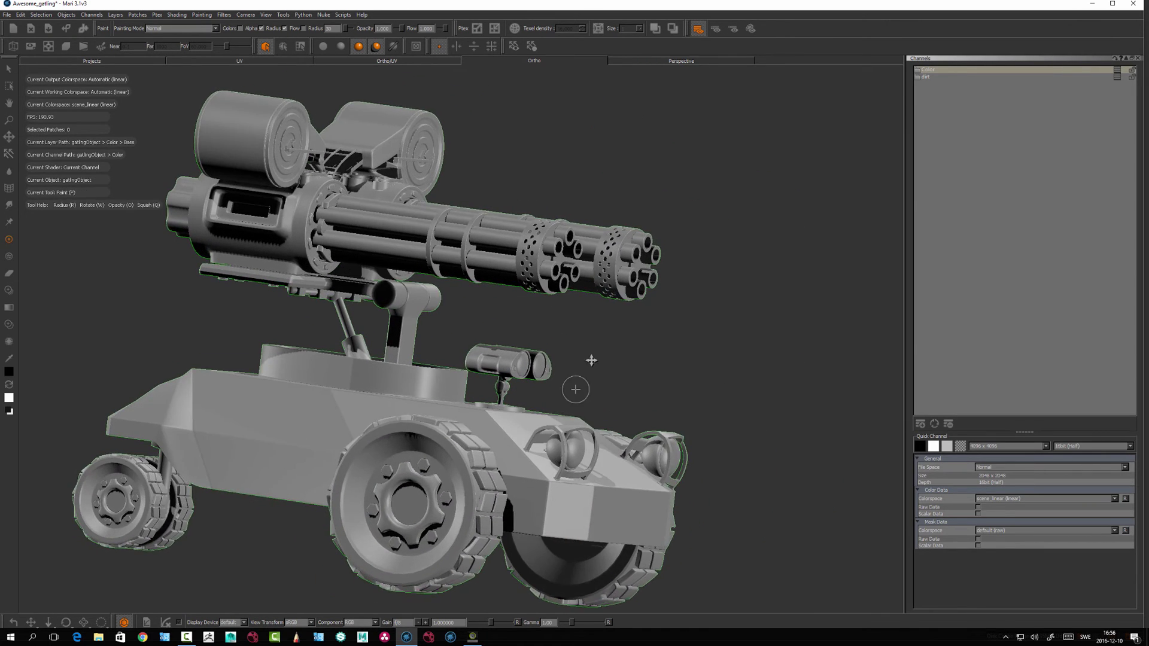
{"action": "middle_click_drag", "start_coordinate": [574, 390], "coordinate": [617, 323], "text": "alt"}
{"action": "left_click_drag", "start_coordinate": [617, 323], "coordinate": [583, 341], "text": "alt"}
{"action": "middle_click_drag", "start_coordinate": [584, 344], "coordinate": [569, 412], "text": "alt"}
{"action": "mouse_move", "coordinate": [569, 411]}
{"action": "left_mouse_down", "text": "alt"}
{"action": "mouse_move", "coordinate": [542, 418]}
{"action": "mouse_move", "coordinate": [528, 405]}
{"action": "mouse_move", "coordinate": [537, 411]}
{"action": "left_mouse_up", "text": "alt"}
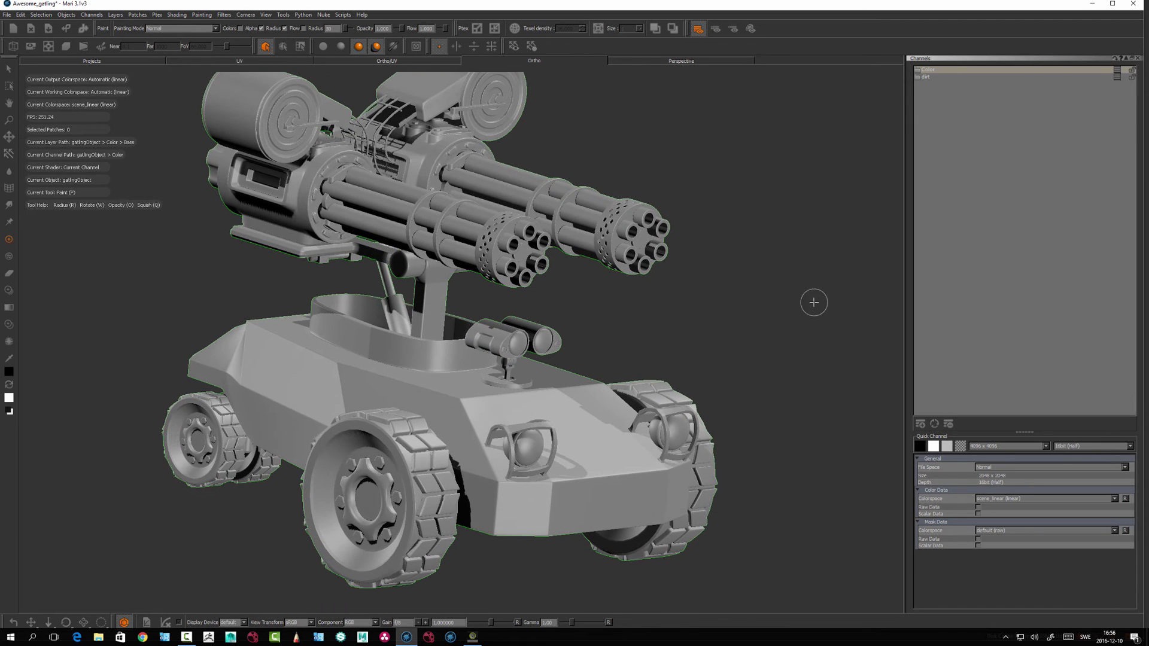
{"action": "right_click", "coordinate": [932, 70]}
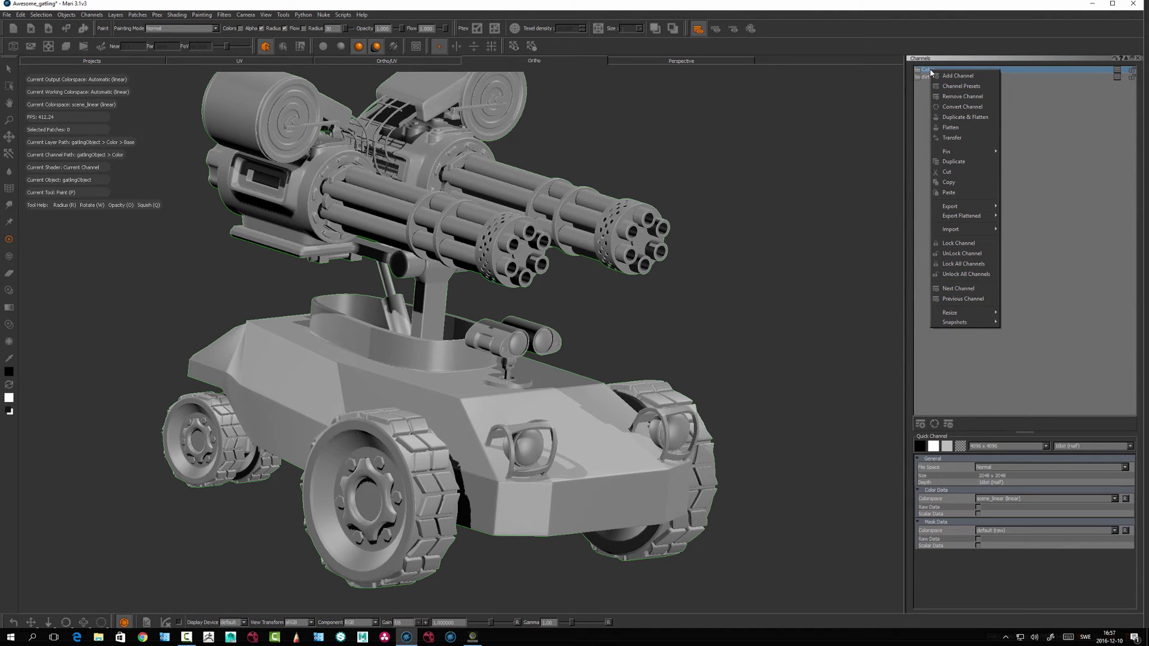
{"action": "left_click", "coordinate": [926, 72]}
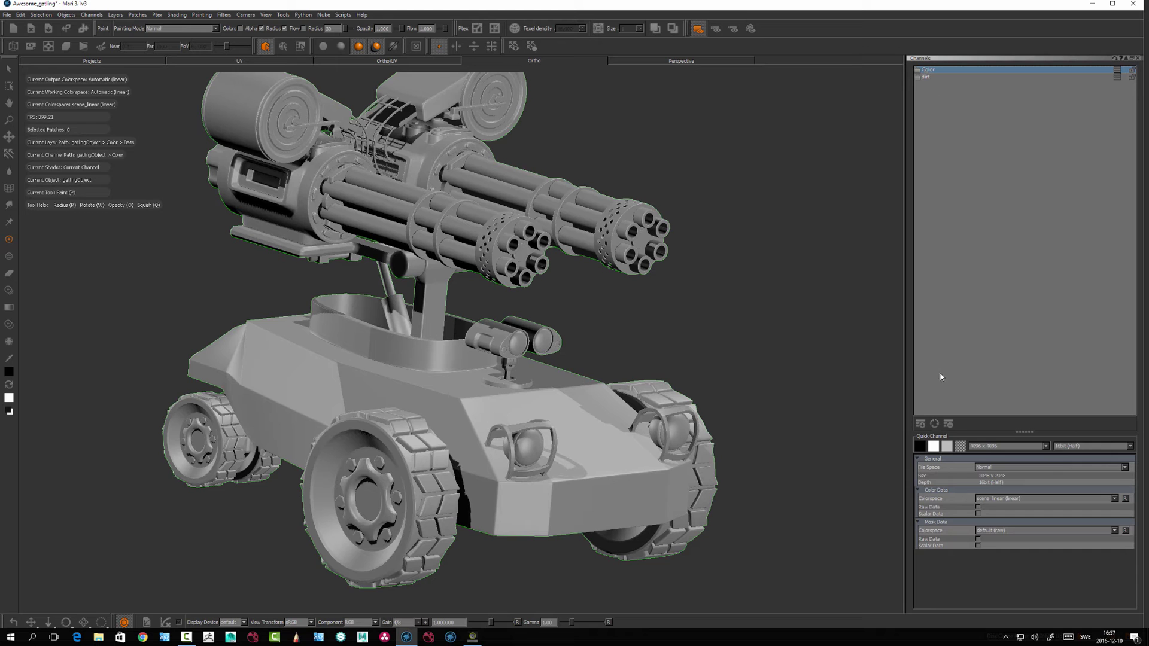
{"action": "left_click", "coordinate": [1000, 485]}
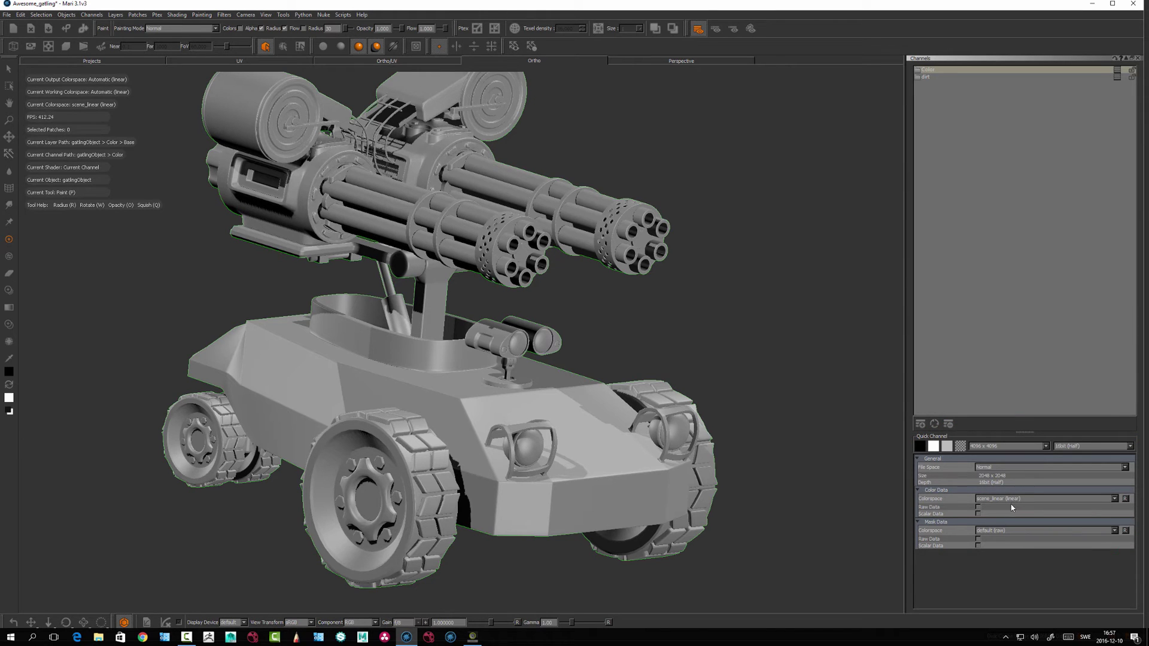
Step: Toggle Scalar Data on and off for the Color channel's color data to compare how the model displays
{"action": "left_click", "coordinate": [978, 514]}
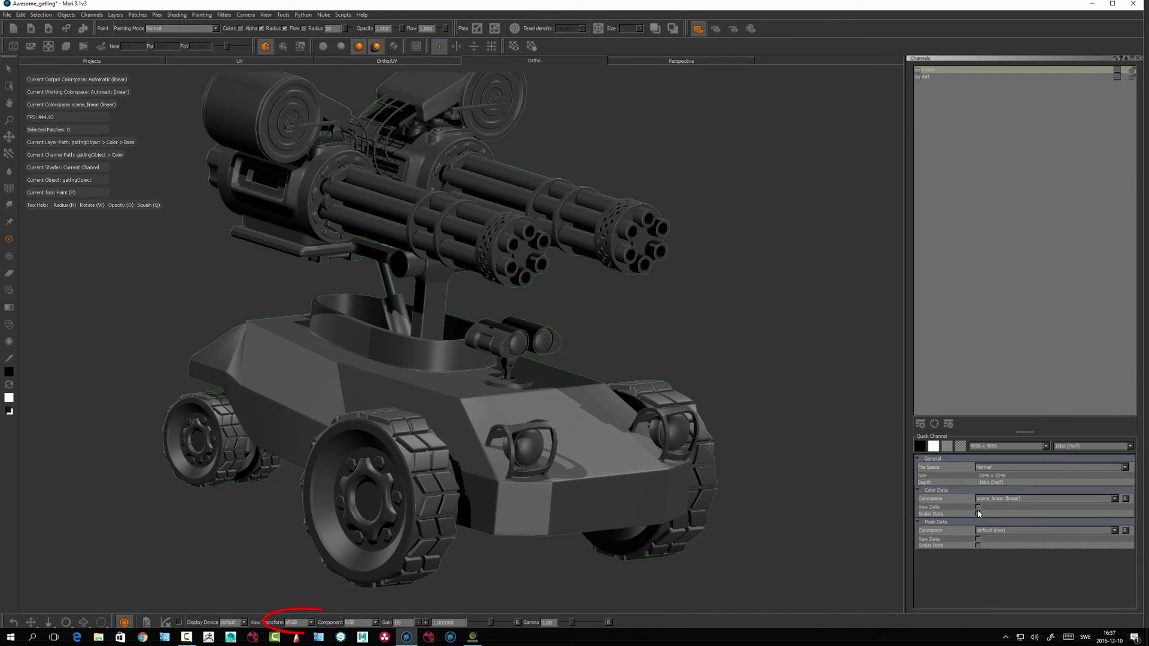
{"action": "left_click", "coordinate": [978, 515]}
{"action": "left_click", "coordinate": [978, 514]}
{"action": "left_click", "coordinate": [978, 513]}
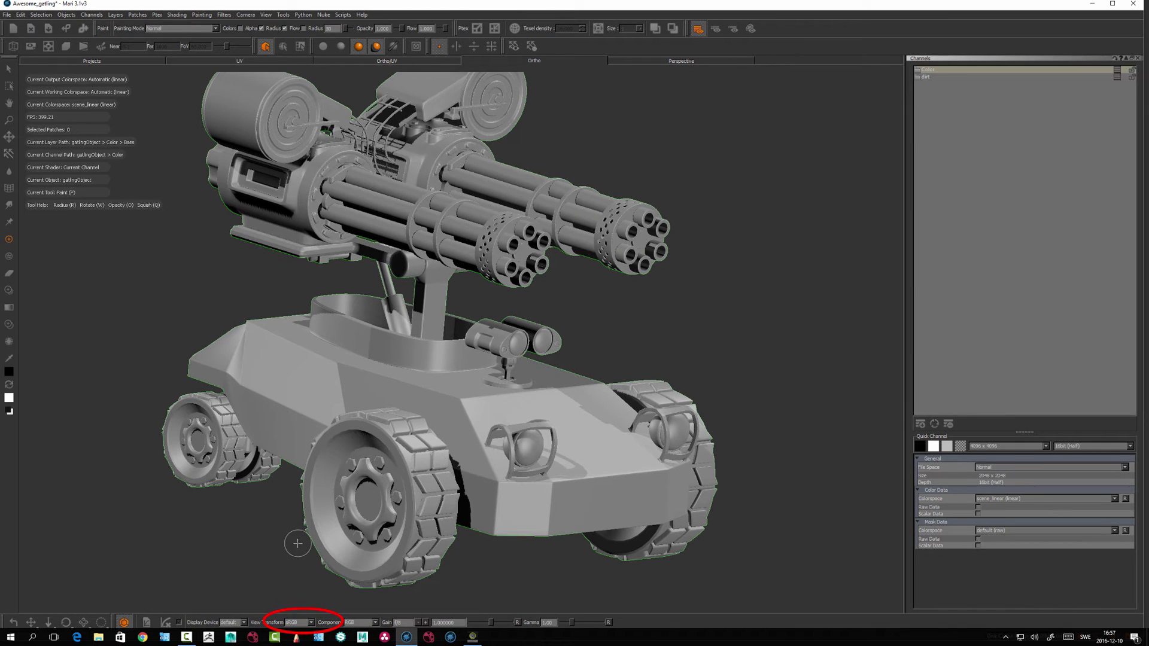
Step: Switch the view transform to None to compare the model's shading, and restore it to sRGB
{"action": "left_click", "coordinate": [300, 625]}
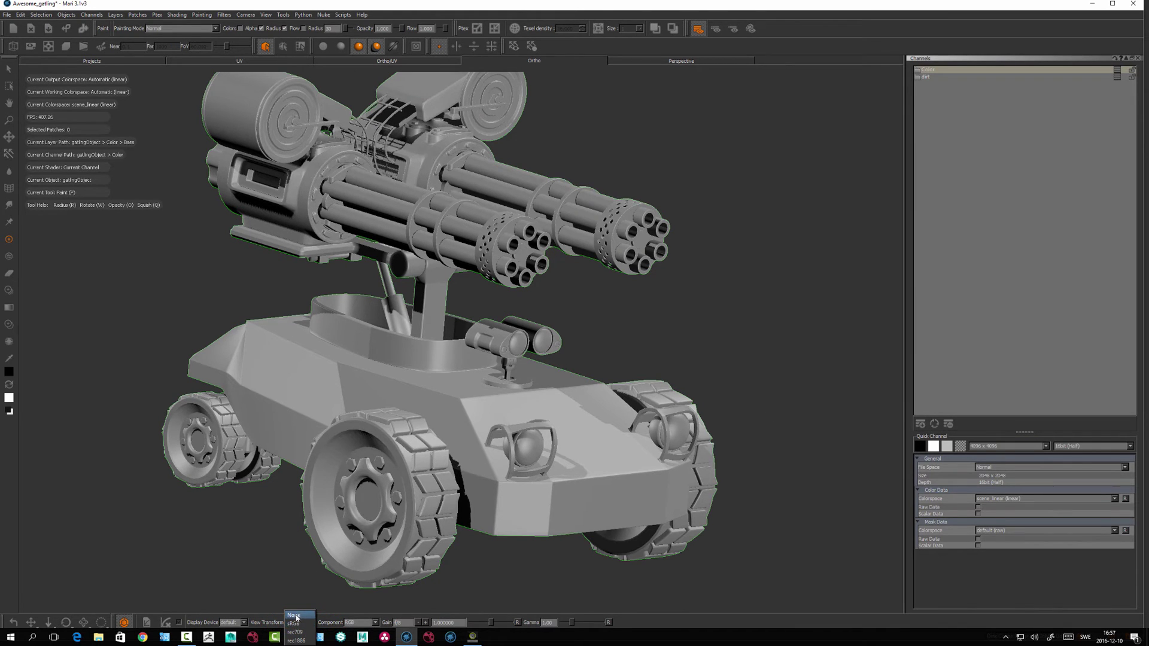
{"action": "left_click", "coordinate": [294, 616]}
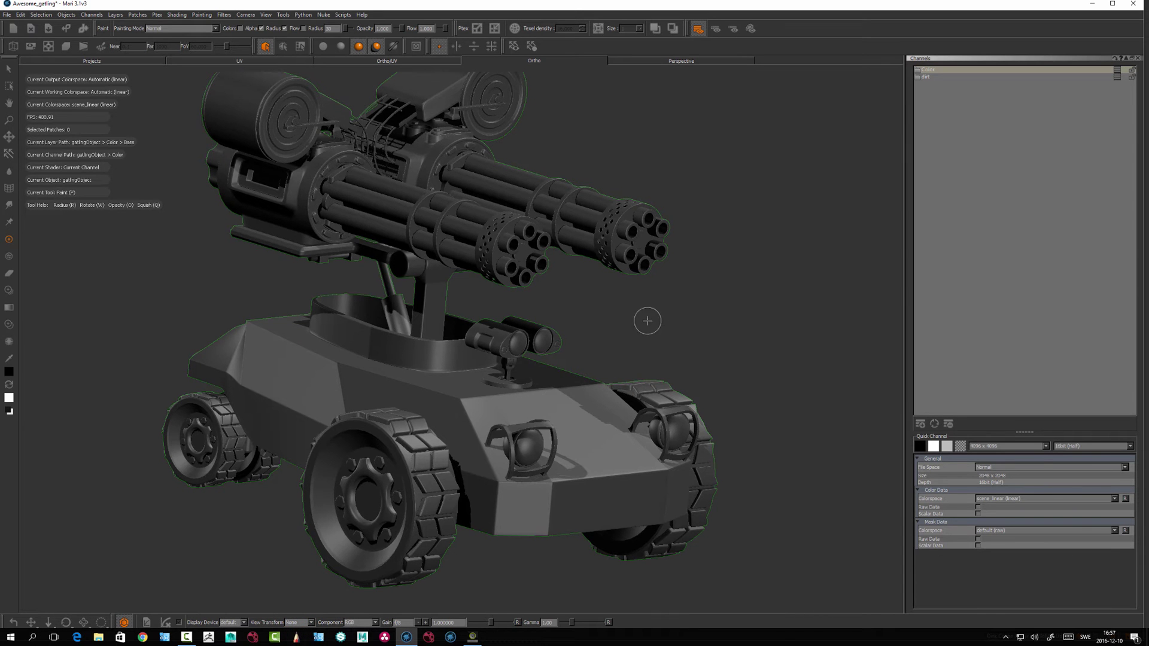
{"action": "mouse_move", "coordinate": [688, 335]}
{"action": "left_mouse_down", "text": "alt"}
{"action": "mouse_move", "coordinate": [731, 381]}
{"action": "mouse_move", "coordinate": [652, 392]}
{"action": "mouse_move", "coordinate": [631, 361]}
{"action": "mouse_move", "coordinate": [569, 367]}
{"action": "mouse_move", "coordinate": [683, 388]}
{"action": "left_mouse_up", "text": "alt"}
{"action": "key", "text": "p"}
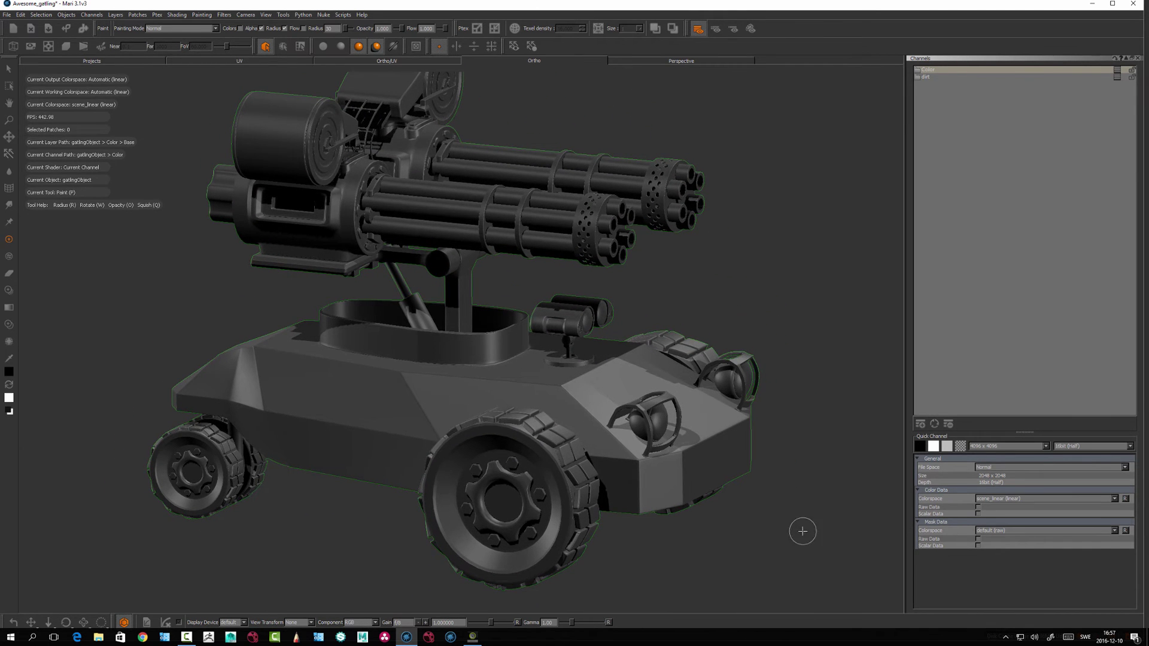
{"action": "left_click", "coordinate": [297, 623]}
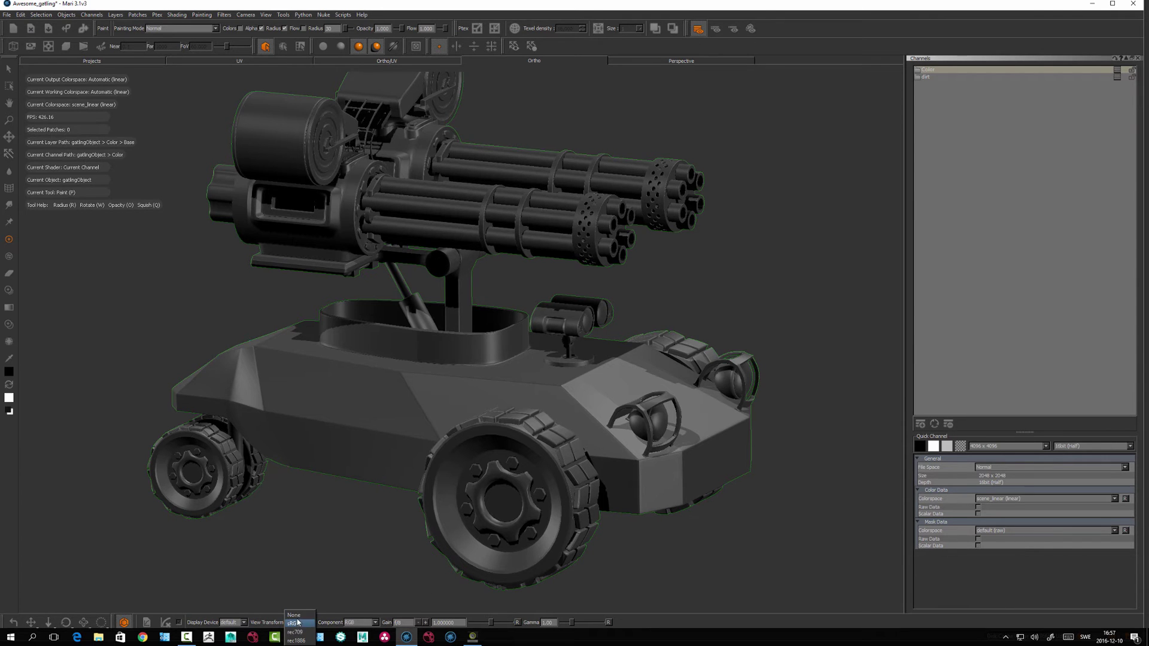
{"action": "left_click", "coordinate": [298, 623]}
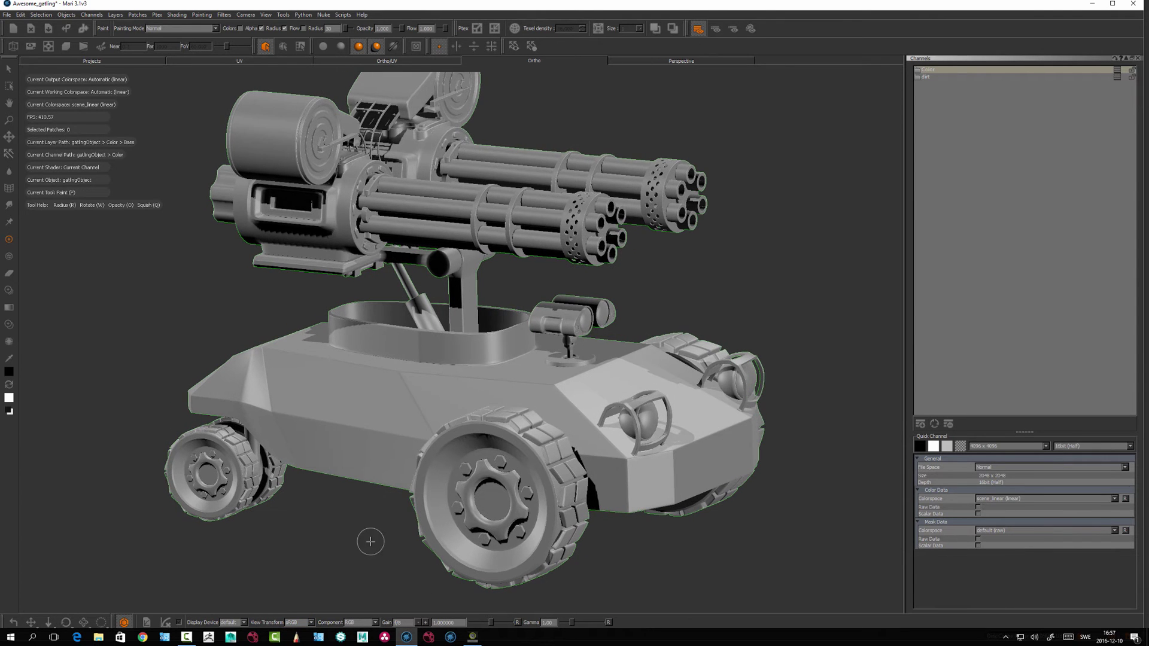
Step: Turn on Scalar Data for the Color channel's color data
{"action": "left_click", "coordinate": [978, 514]}
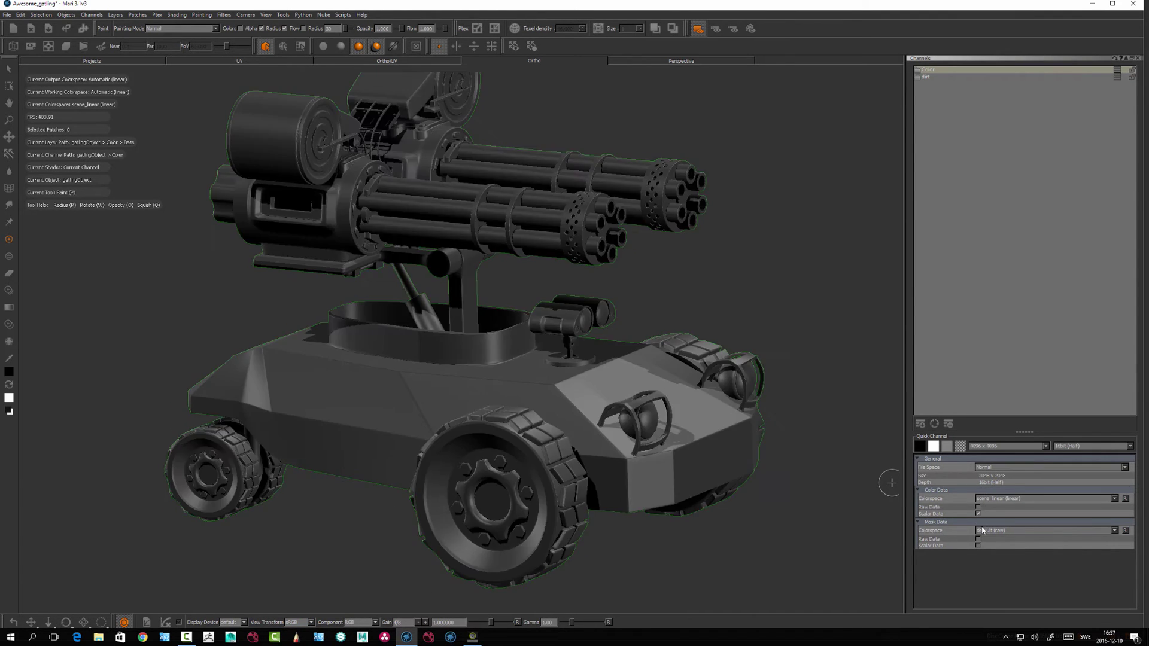
{"action": "left_click_drag", "start_coordinate": [658, 498], "coordinate": [628, 498], "text": "alt"}
{"action": "middle_click_drag", "start_coordinate": [629, 497], "coordinate": [542, 532], "text": "alt"}
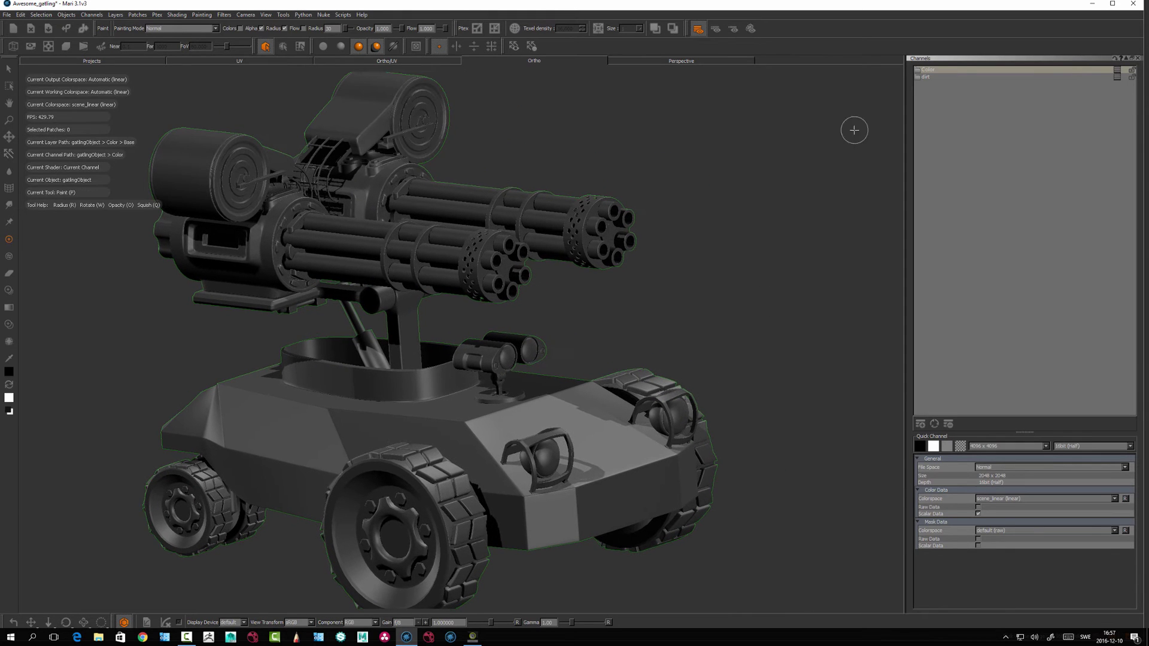
Step: Add a second channel named ColorB at 2048 x 2048 with 16bit (Half) depth and Scalar Data off
{"action": "left_click", "coordinate": [920, 424]}
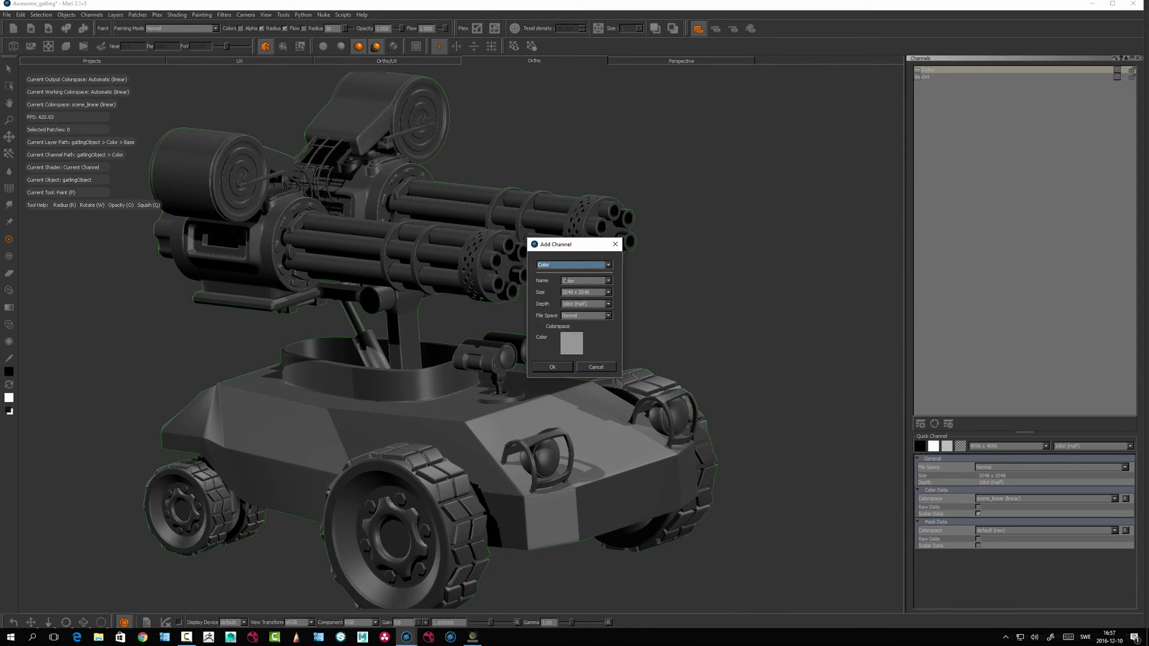
{"action": "left_click", "coordinate": [581, 281]}
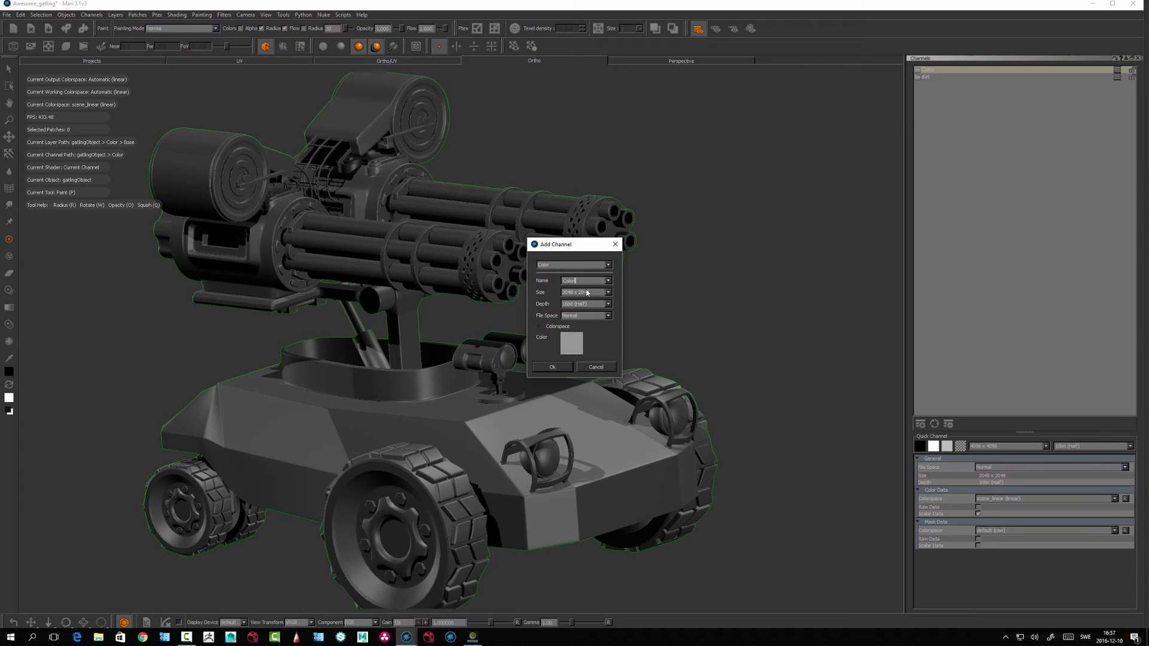
{"action": "left_click", "coordinate": [540, 327]}
{"action": "left_click", "coordinate": [564, 451]}
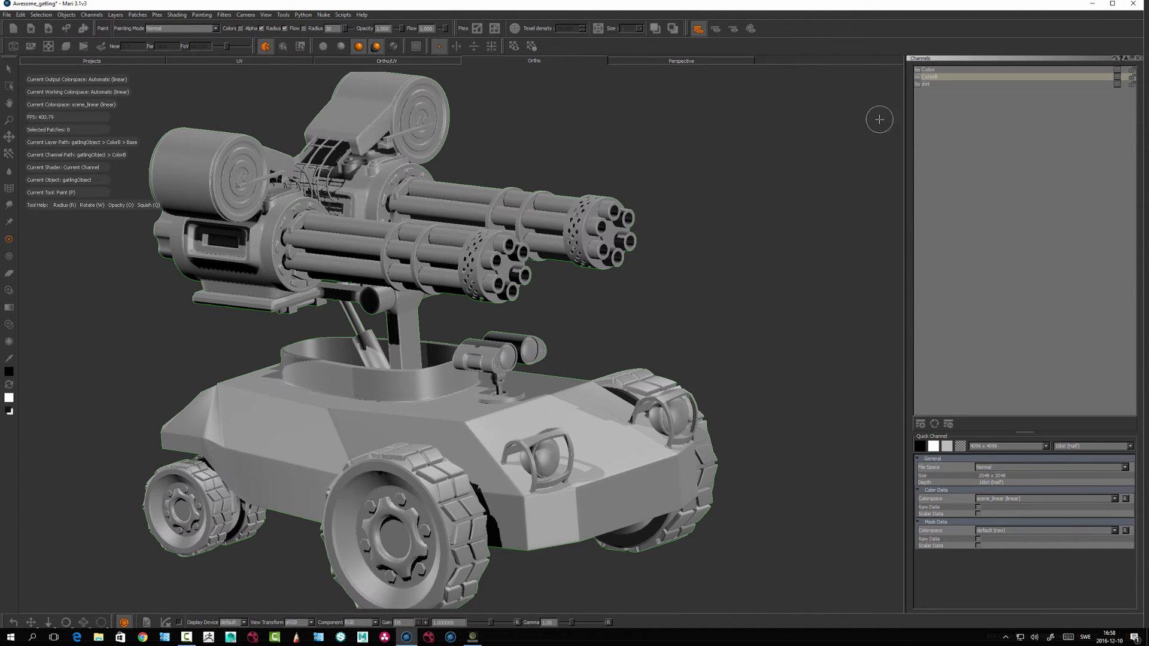
Step: Switch between the Color and ColorB channels to compare the model's display with and without Scalar Data
{"action": "left_click", "coordinate": [937, 71]}
{"action": "left_click", "coordinate": [885, 199]}
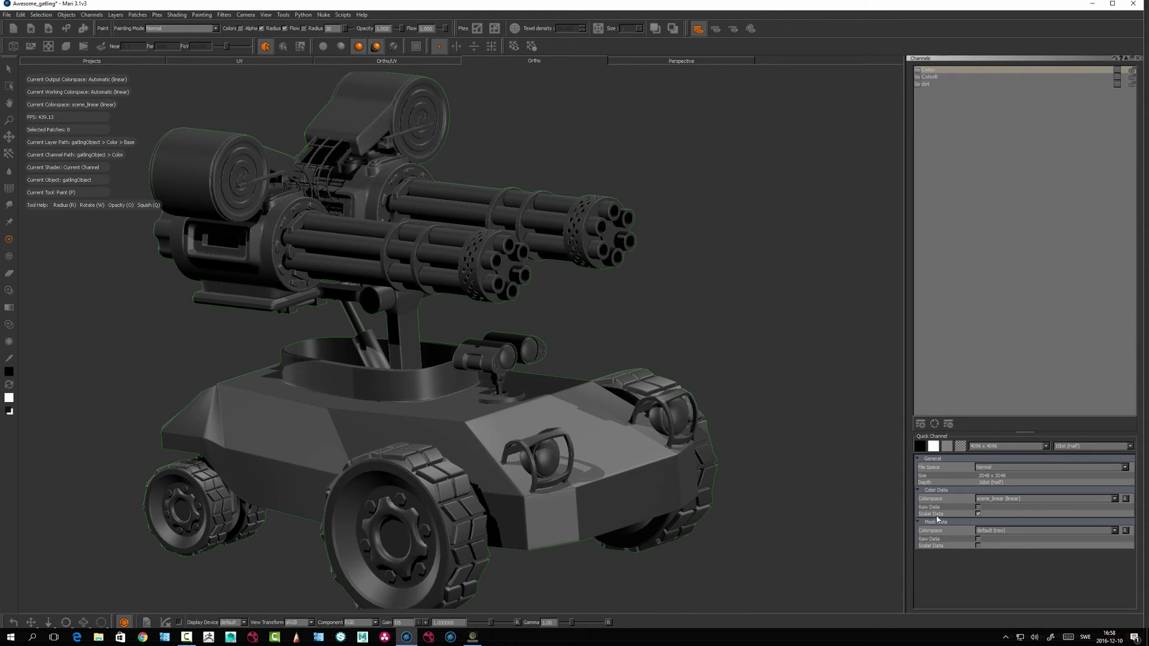
{"action": "left_click", "coordinate": [979, 514]}
{"action": "left_click", "coordinate": [929, 77]}
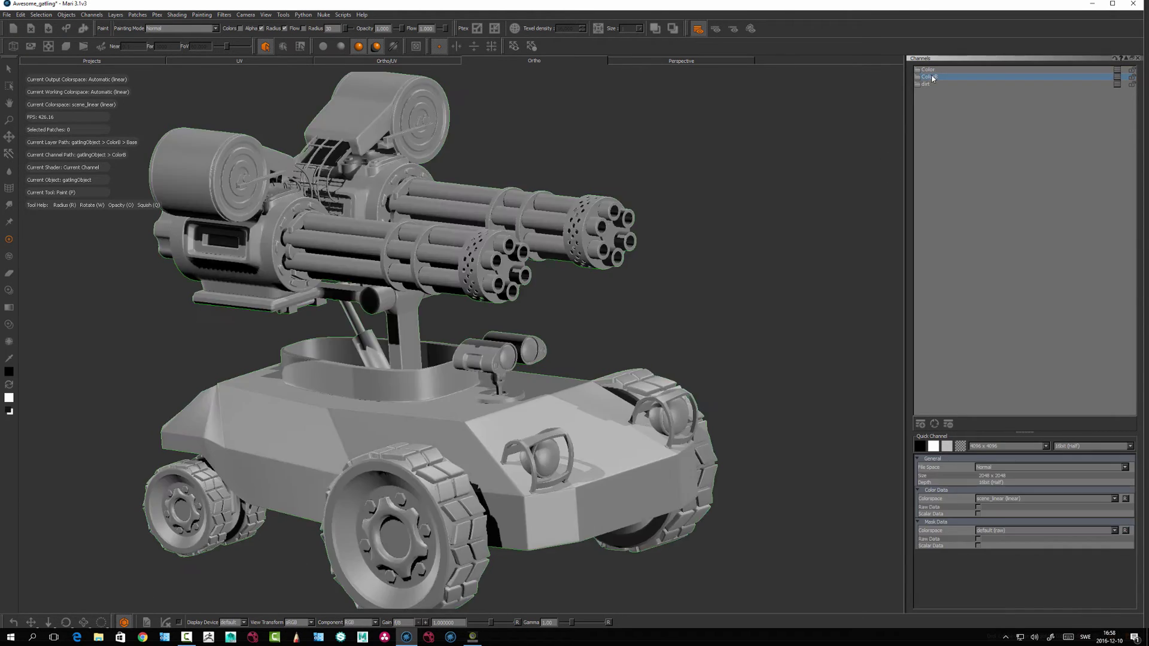
{"action": "left_click", "coordinate": [930, 70]}
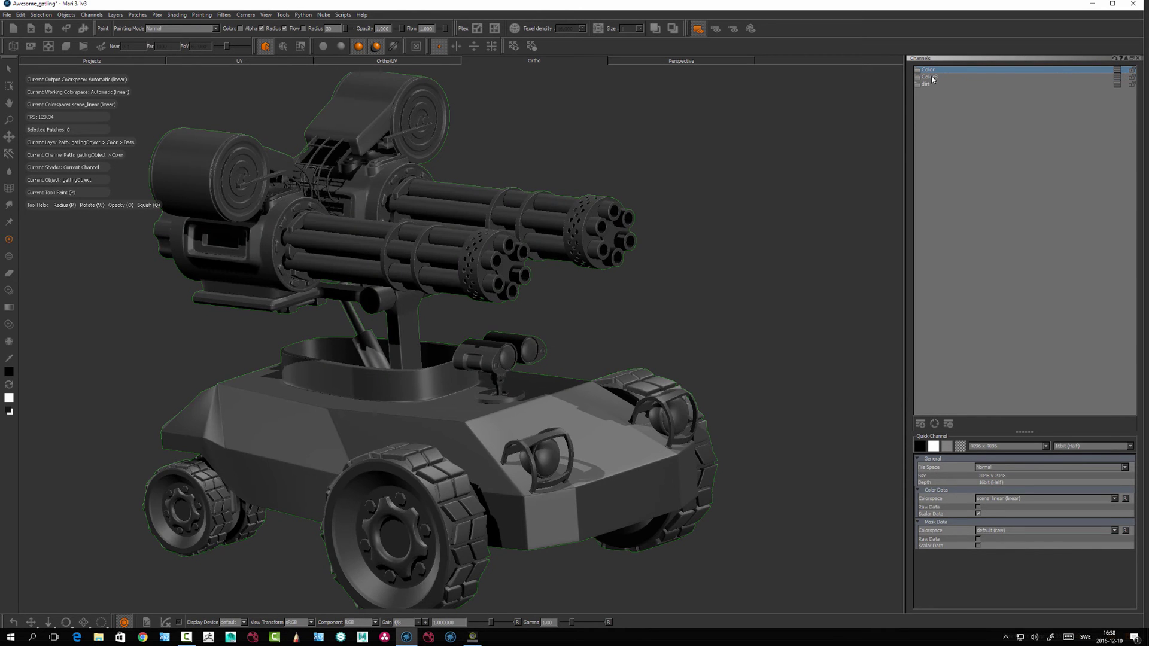
{"action": "left_click", "coordinate": [931, 76]}
{"action": "middle_click_drag", "start_coordinate": [640, 422], "coordinate": [599, 448]}
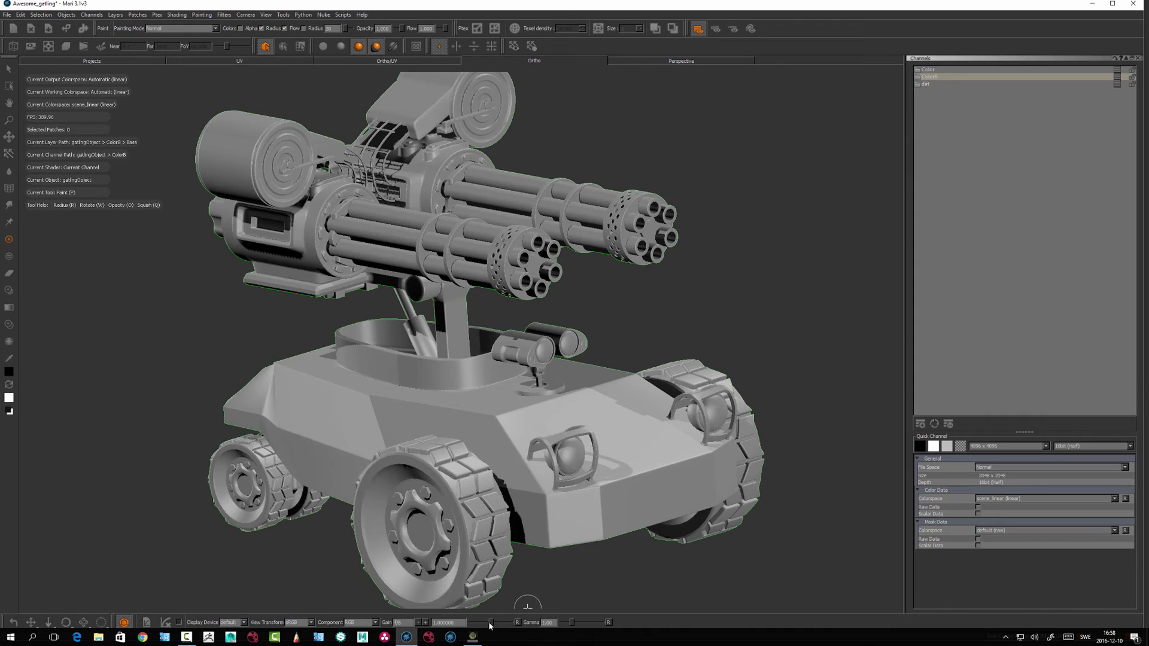
Step: Try higher viewer gain and gamma on the ColorB channel, resetting each to its default
{"action": "left_click_drag", "start_coordinate": [489, 624], "coordinate": [491, 624]}
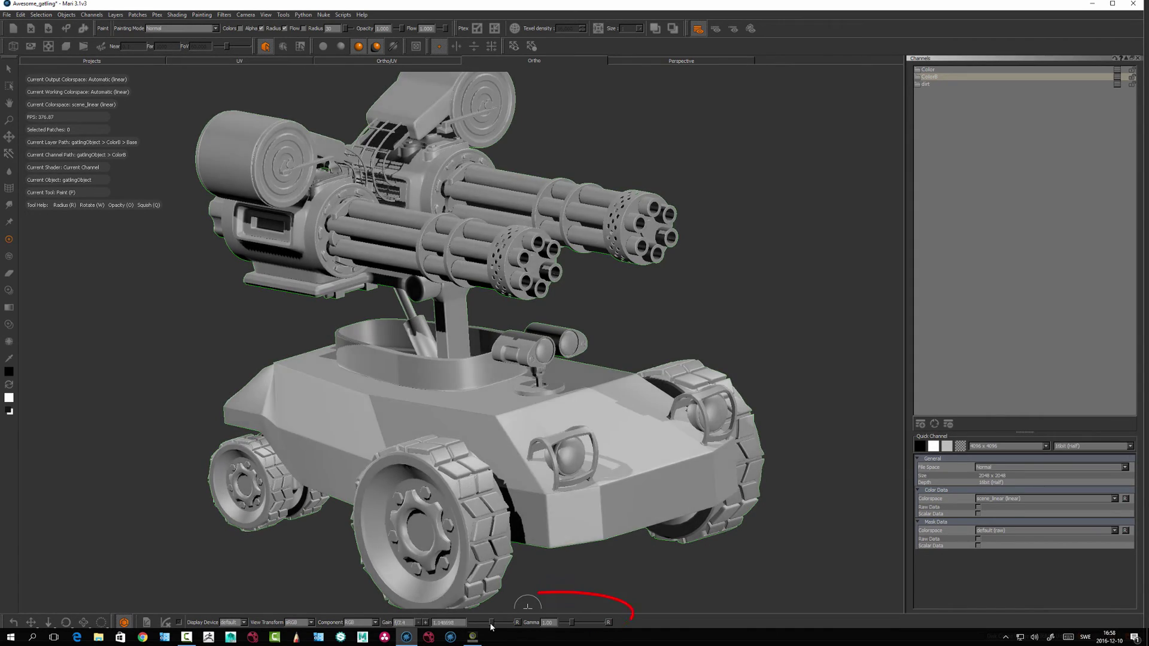
{"action": "left_click", "coordinate": [517, 623]}
{"action": "left_click_drag", "start_coordinate": [572, 623], "coordinate": [580, 624]}
{"action": "left_click", "coordinate": [609, 623]}
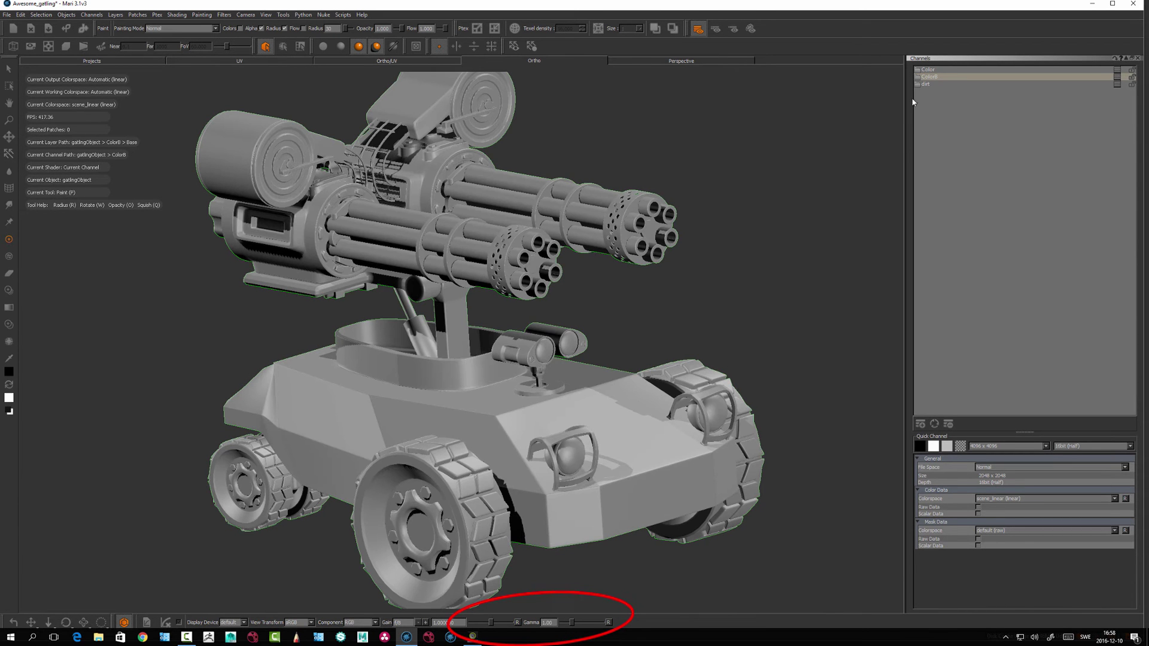
Step: Activate the Color channel and try higher and lower viewer gain on it, returning the gain to 1
{"action": "left_click", "coordinate": [929, 70]}
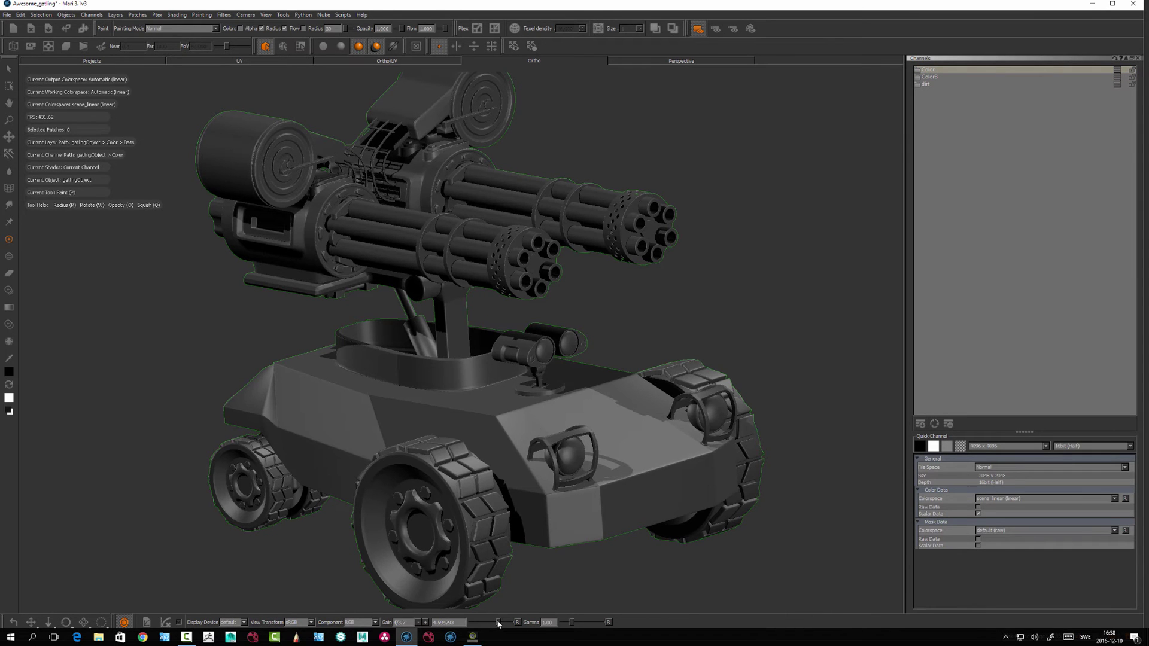
{"action": "left_click_drag", "start_coordinate": [497, 624], "coordinate": [486, 624]}
{"action": "mouse_move", "coordinate": [486, 624]}
{"action": "left_mouse_down"}
{"action": "mouse_move", "coordinate": [504, 625]}
{"action": "mouse_move", "coordinate": [476, 624]}
{"action": "mouse_move", "coordinate": [495, 625]}
{"action": "left_mouse_up"}
{"action": "middle_click_drag", "start_coordinate": [606, 467], "coordinate": [588, 486]}
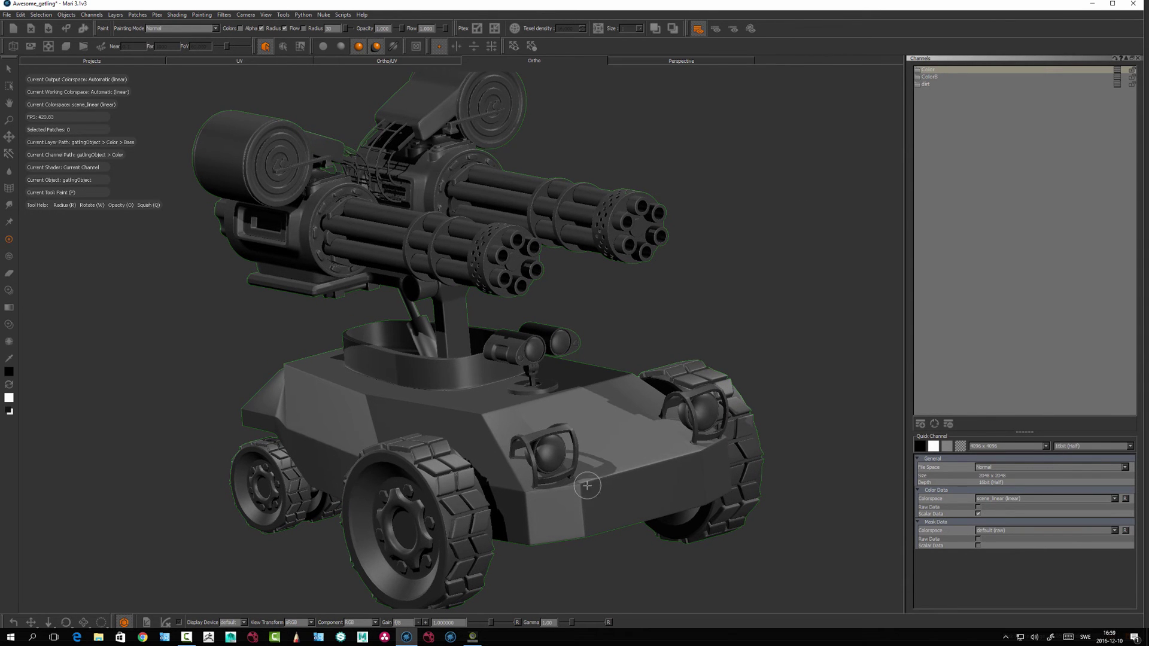
Step: Activate the ColorB channel, try the viewer gain and a higher gamma on it, and reset the gamma
{"action": "left_click", "coordinate": [930, 77]}
{"action": "left_click_drag", "start_coordinate": [573, 460], "coordinate": [589, 467], "text": "alt"}
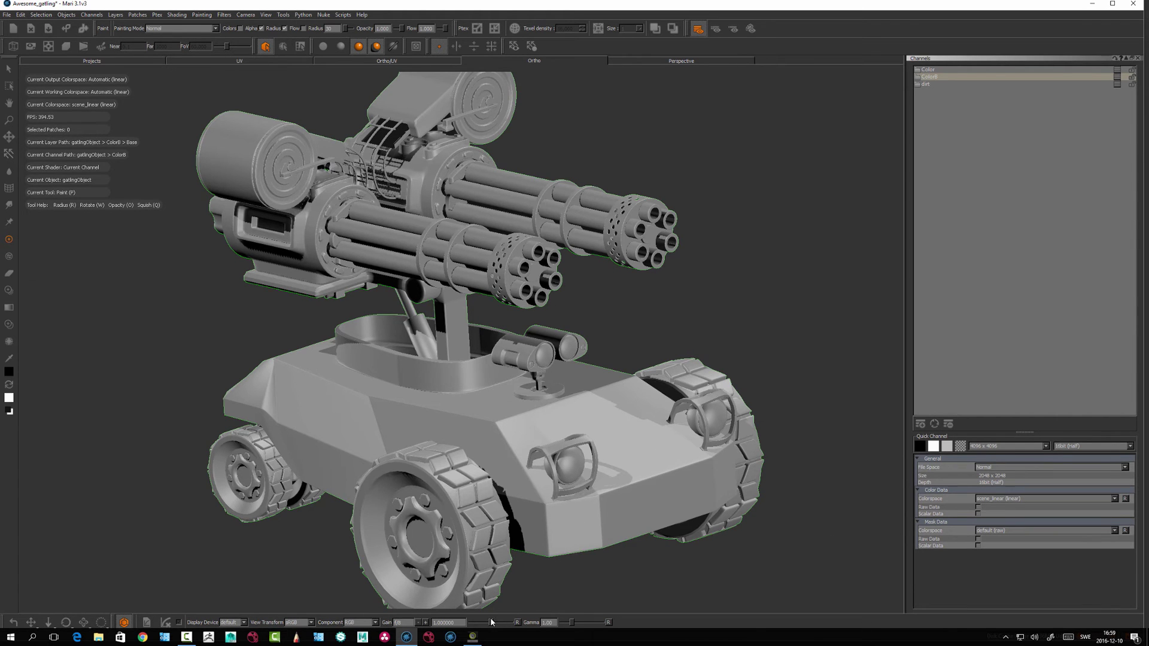
{"action": "left_click_drag", "start_coordinate": [491, 619], "coordinate": [491, 619]}
{"action": "left_click_drag", "start_coordinate": [572, 623], "coordinate": [590, 619]}
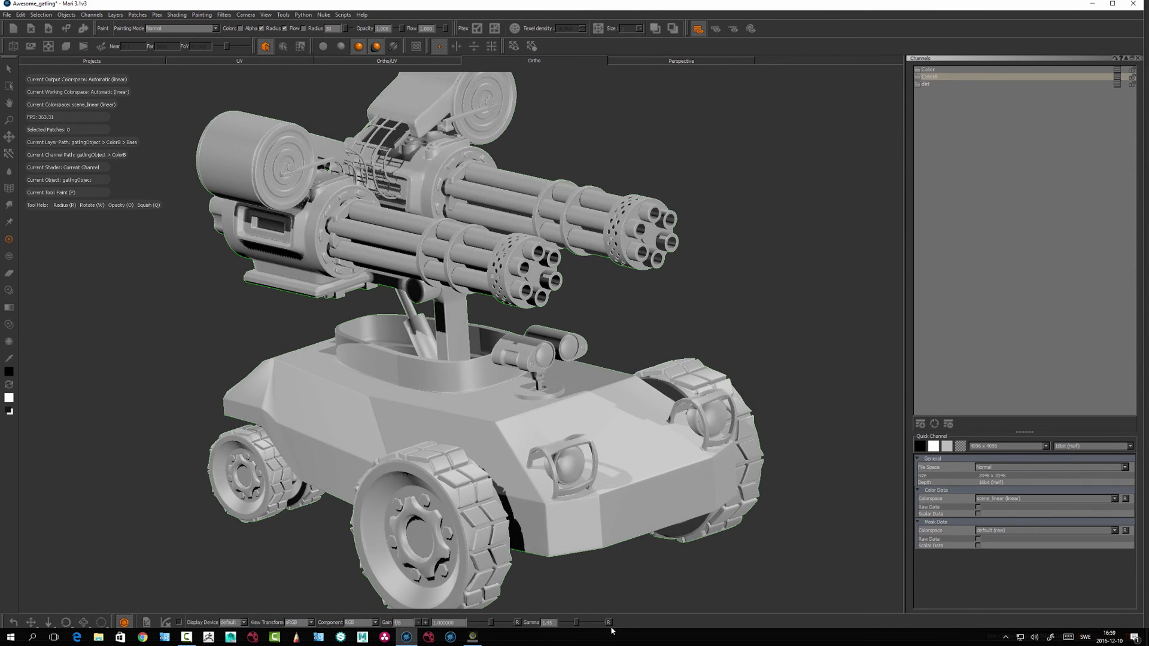
{"action": "left_click", "coordinate": [608, 622]}
Step: Lower the viewer gain to check the ColorB channel's shading from another angle, and reset the gain
{"action": "left_click_drag", "start_coordinate": [566, 488], "coordinate": [530, 580], "text": "alt"}
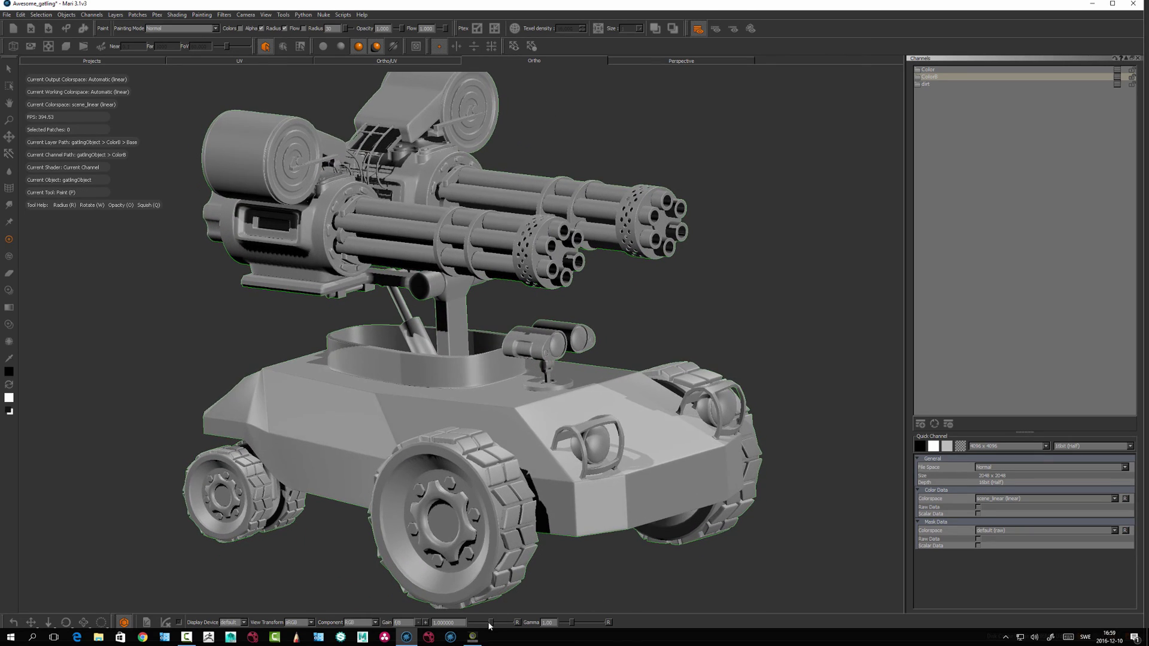
{"action": "left_click_drag", "start_coordinate": [490, 626], "coordinate": [494, 629]}
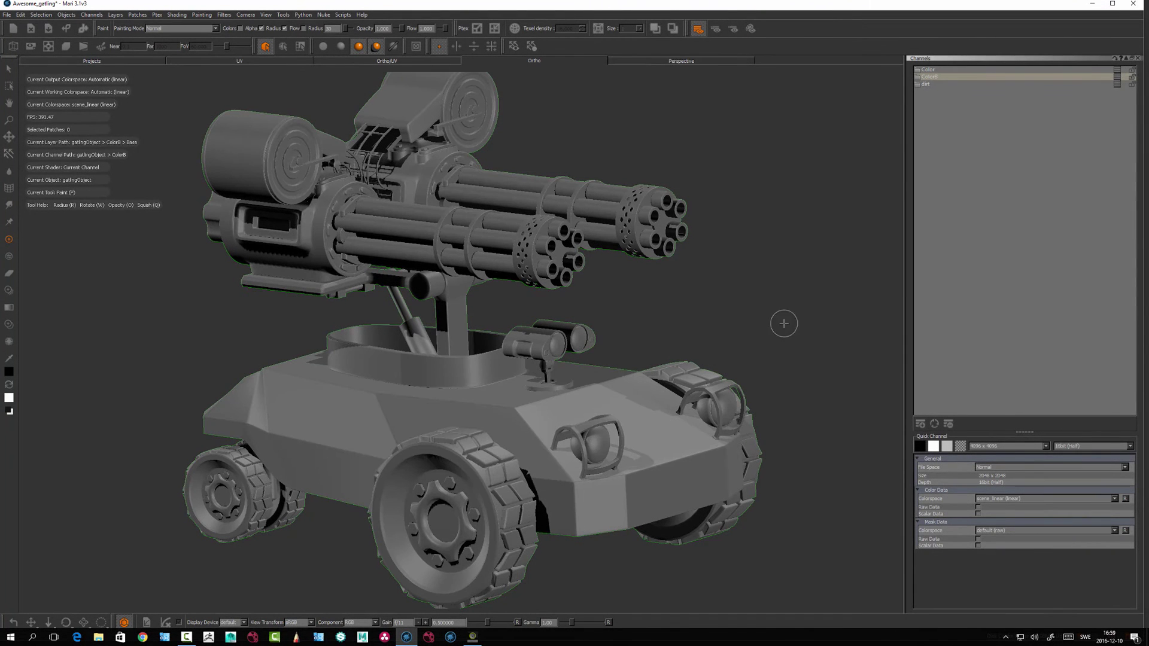
{"action": "left_click_drag", "start_coordinate": [649, 445], "coordinate": [616, 441], "text": "alt"}
{"action": "middle_click_drag", "start_coordinate": [571, 503], "coordinate": [604, 429], "text": "alt"}
{"action": "left_click", "coordinate": [518, 622]}
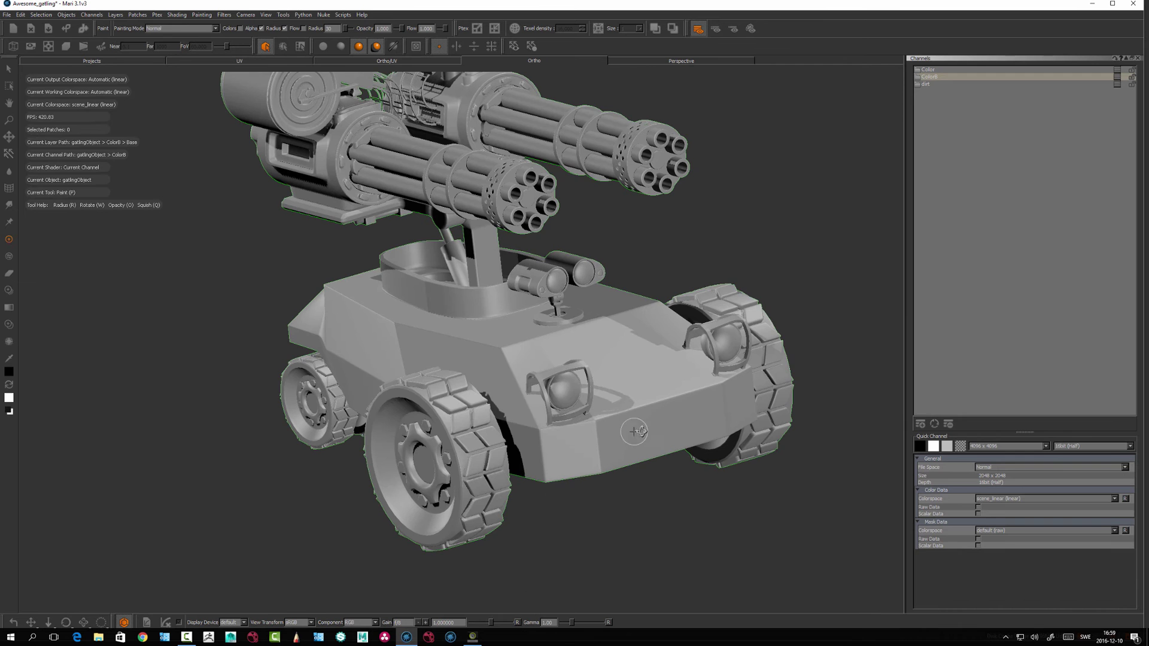
Step: In the Color channel, paint a freehand black stroke on the side of the vehicle's body
{"action": "left_click_drag", "start_coordinate": [635, 431], "coordinate": [903, 114], "text": "alt"}
{"action": "left_click_drag", "start_coordinate": [692, 323], "coordinate": [908, 130], "text": "alt"}
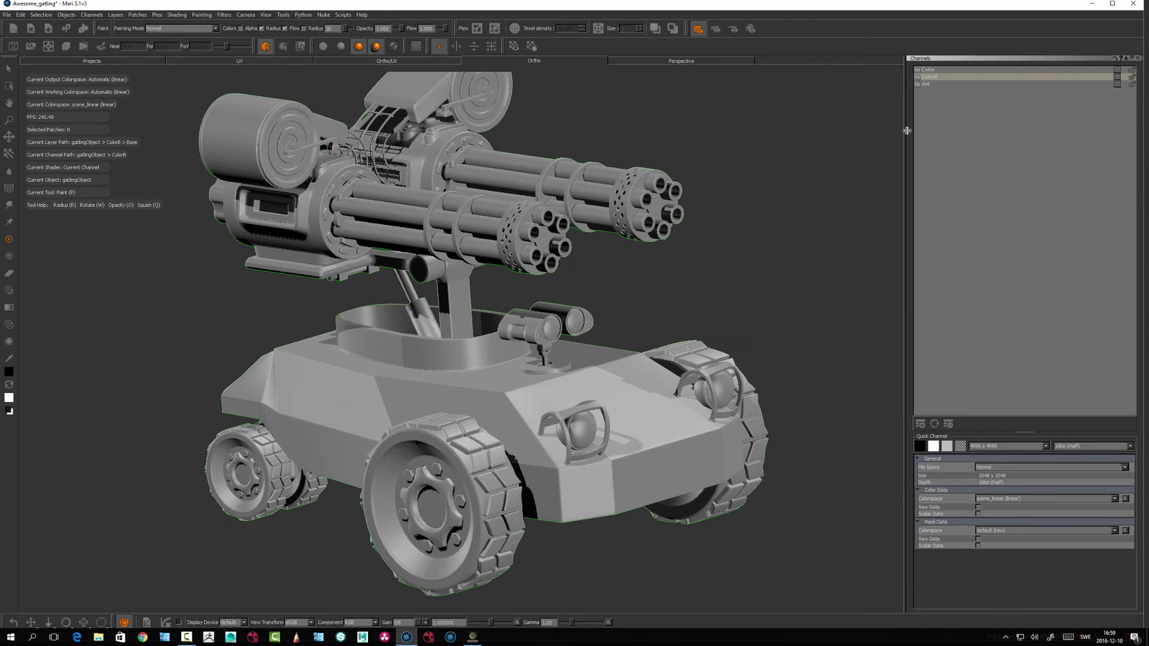
{"action": "left_click", "coordinate": [931, 71]}
{"action": "mouse_move", "coordinate": [628, 389]}
{"action": "left_mouse_down", "text": "alt"}
{"action": "mouse_move", "coordinate": [545, 467]}
{"action": "mouse_move", "coordinate": [542, 450]}
{"action": "left_mouse_up", "text": "alt"}
{"action": "middle_click_drag", "start_coordinate": [543, 450], "coordinate": [562, 408], "text": "alt"}
{"action": "right_click_drag", "start_coordinate": [562, 408], "coordinate": [569, 395], "text": "alt"}
{"action": "left_click_drag", "start_coordinate": [568, 395], "coordinate": [548, 406], "text": "alt"}
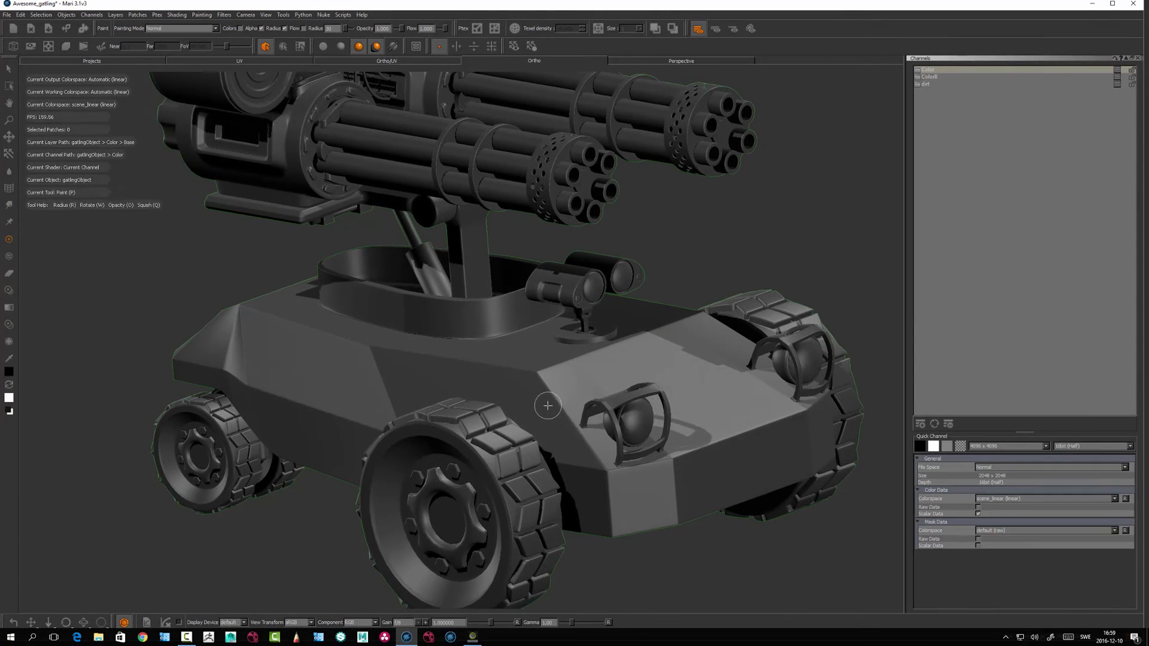
{"action": "middle_click_drag", "start_coordinate": [548, 406], "coordinate": [554, 439], "text": "alt"}
{"action": "left_click_drag", "start_coordinate": [555, 439], "coordinate": [589, 455], "text": "alt"}
{"action": "left_click_drag", "start_coordinate": [441, 375], "coordinate": [363, 376]}
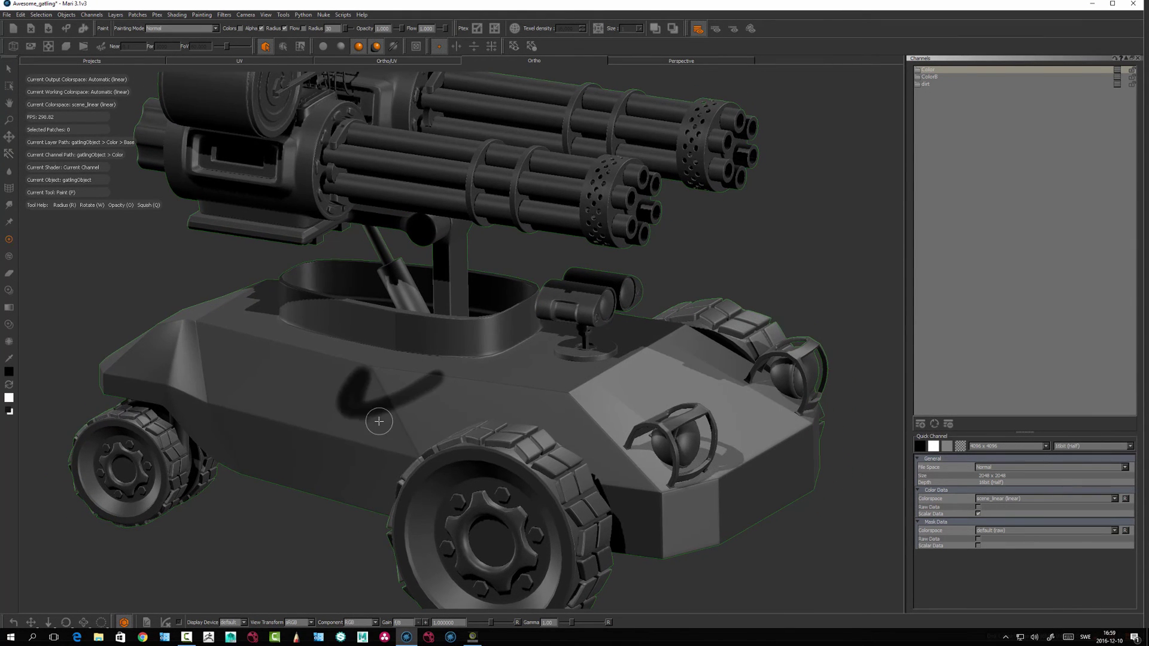
Step: Undo the black stroke on the vehicle's side and switch the viewport to flat lighting
{"action": "key", "text": "ctrl+z"}
{"action": "left_click_drag", "start_coordinate": [422, 416], "coordinate": [527, 437], "text": "alt"}
{"action": "key", "text": "F1"}
{"action": "mouse_move", "coordinate": [446, 465]}
{"action": "left_mouse_down", "text": "alt"}
{"action": "mouse_move", "coordinate": [466, 457]}
{"action": "mouse_move", "coordinate": [449, 422]}
{"action": "left_mouse_up", "text": "alt"}
{"action": "middle_click_drag", "start_coordinate": [449, 422], "coordinate": [544, 408], "text": "alt"}
{"action": "right_click_drag", "start_coordinate": [520, 413], "coordinate": [493, 443], "text": "alt"}
{"action": "mouse_move", "coordinate": [493, 442]}
{"action": "left_mouse_down", "text": "alt"}
{"action": "mouse_move", "coordinate": [500, 436]}
{"action": "mouse_move", "coordinate": [477, 417]}
{"action": "mouse_move", "coordinate": [486, 424]}
{"action": "mouse_move", "coordinate": [566, 378]}
{"action": "left_mouse_up", "text": "alt"}
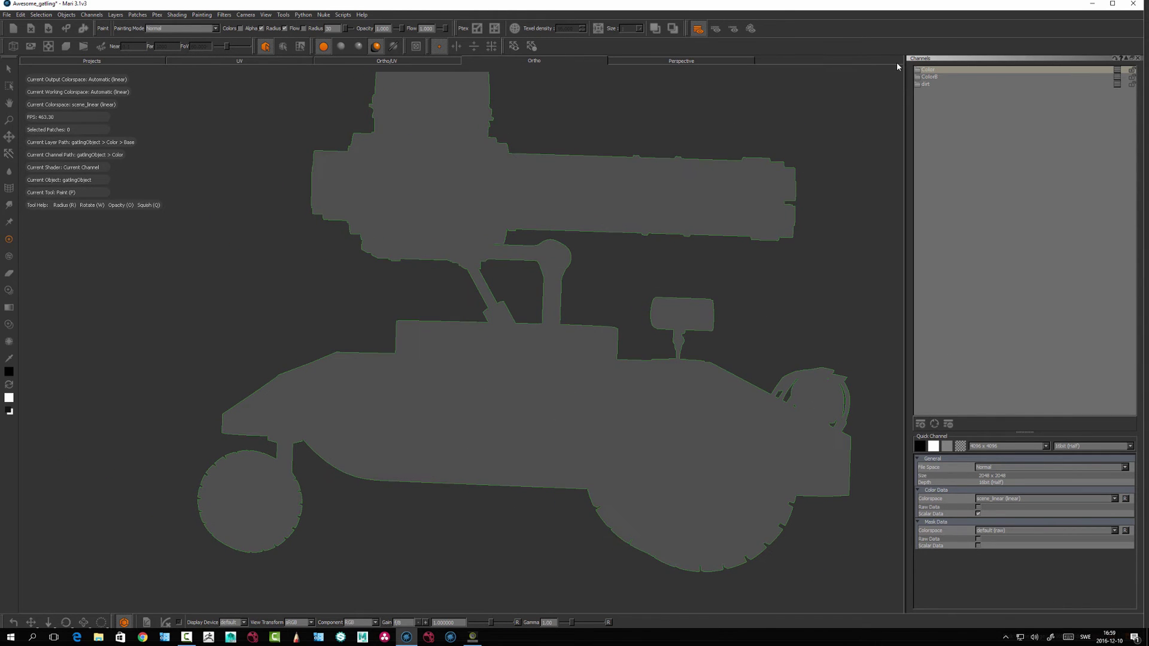
Step: Rename the Color channel as Mask
{"action": "double_click", "coordinate": [927, 71]}
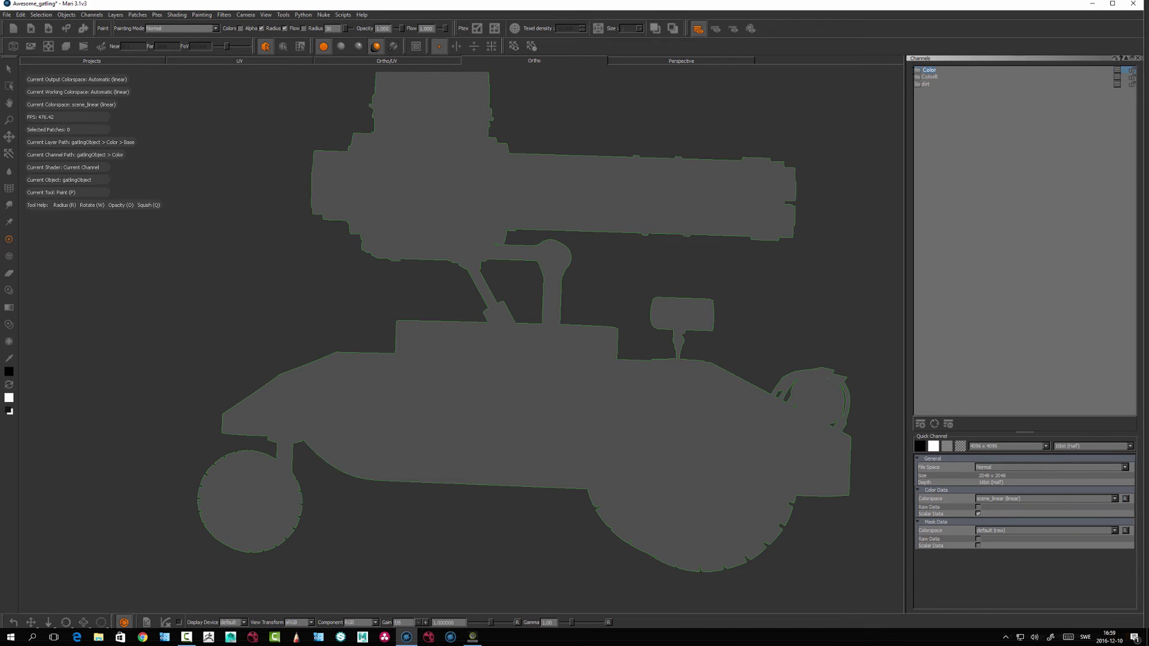
{"action": "key", "text": "Return"}
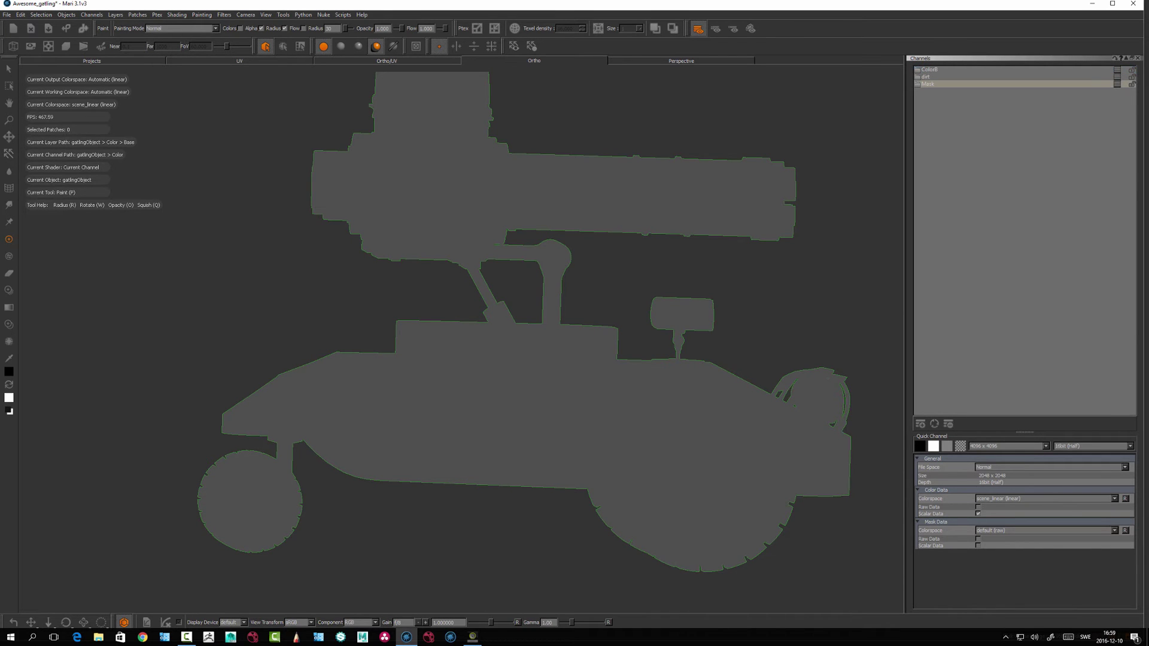
{"action": "left_click_drag", "start_coordinate": [401, 441], "coordinate": [415, 418], "text": "alt"}
{"action": "middle_click_drag", "start_coordinate": [414, 365], "coordinate": [428, 401], "text": "alt"}
{"action": "right_click_drag", "start_coordinate": [382, 393], "coordinate": [431, 447], "text": "alt"}
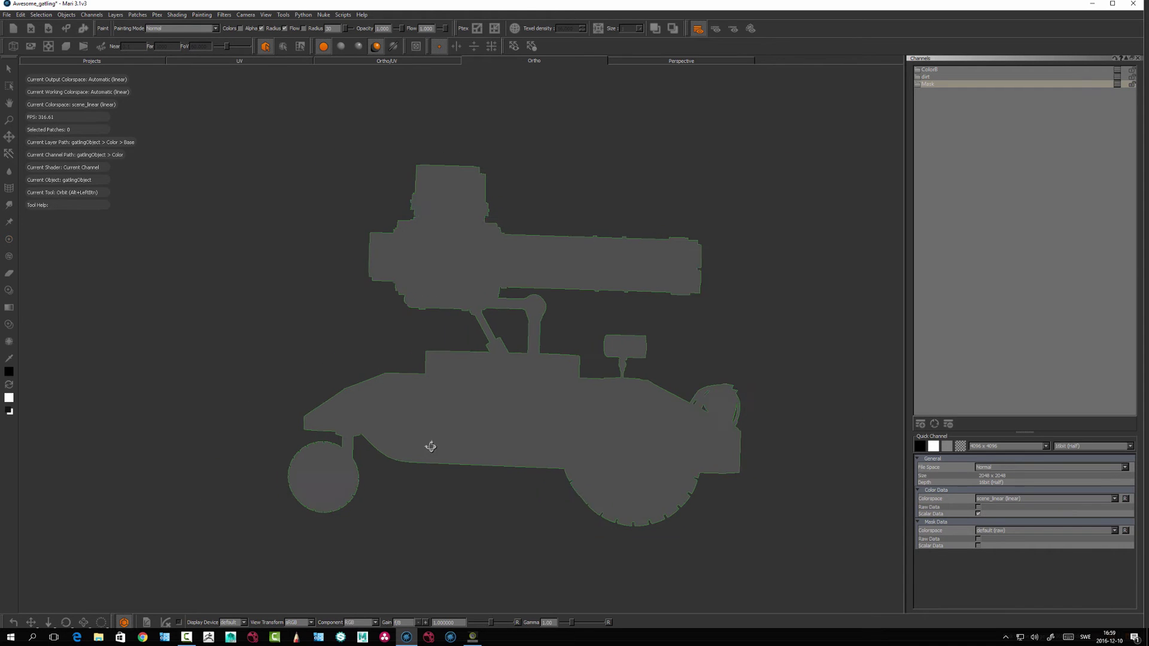
{"action": "left_click_drag", "start_coordinate": [431, 447], "coordinate": [418, 414], "text": "alt"}
{"action": "right_click_drag", "start_coordinate": [418, 414], "coordinate": [534, 378], "text": "alt"}
{"action": "left_click_drag", "start_coordinate": [487, 436], "coordinate": [454, 425]}
{"action": "key", "text": "ctrl+z"}
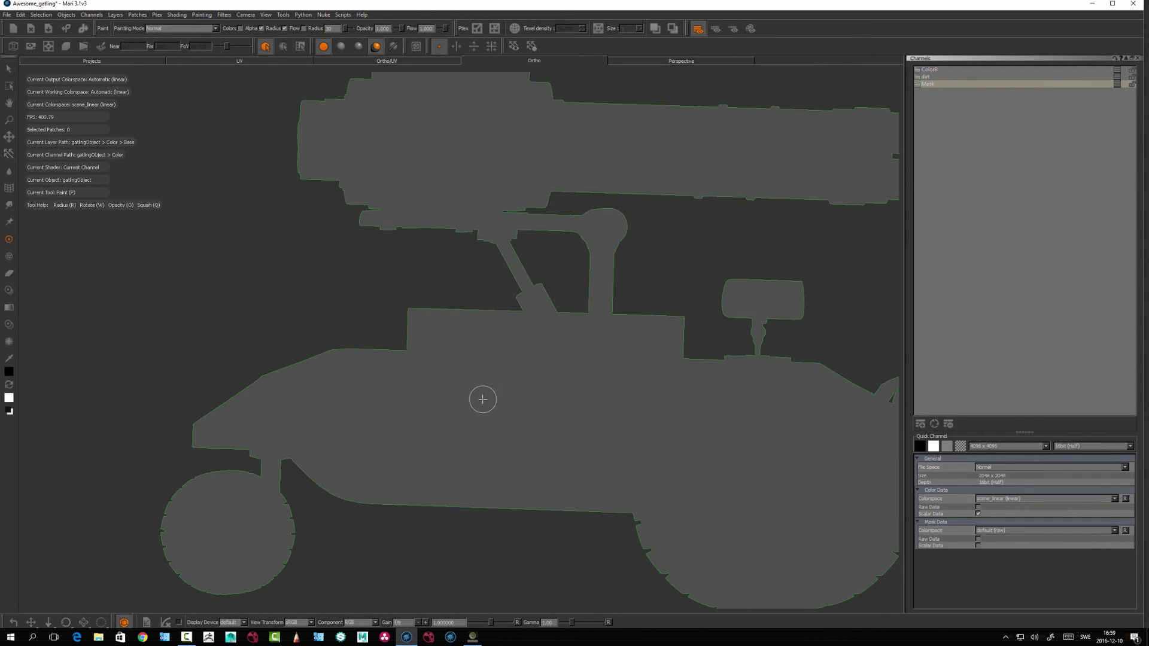
Step: Choose a very soft brush from the Basic Brushes and try a black stroke on the vehicle's side
{"action": "right_click", "coordinate": [482, 399]}
{"action": "left_click", "coordinate": [419, 402]}
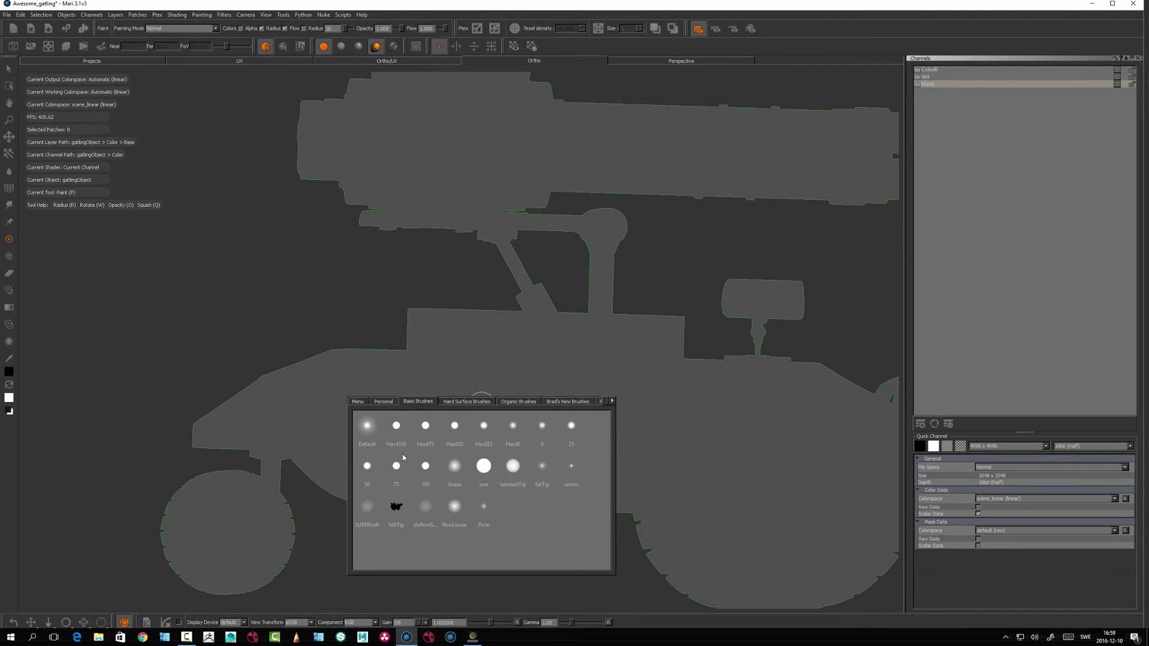
{"action": "left_click", "coordinate": [425, 506]}
{"action": "mouse_move", "coordinate": [436, 429]}
{"action": "left_mouse_down"}
{"action": "mouse_move", "coordinate": [441, 443]}
{"action": "mouse_move", "coordinate": [475, 447]}
{"action": "left_mouse_up"}
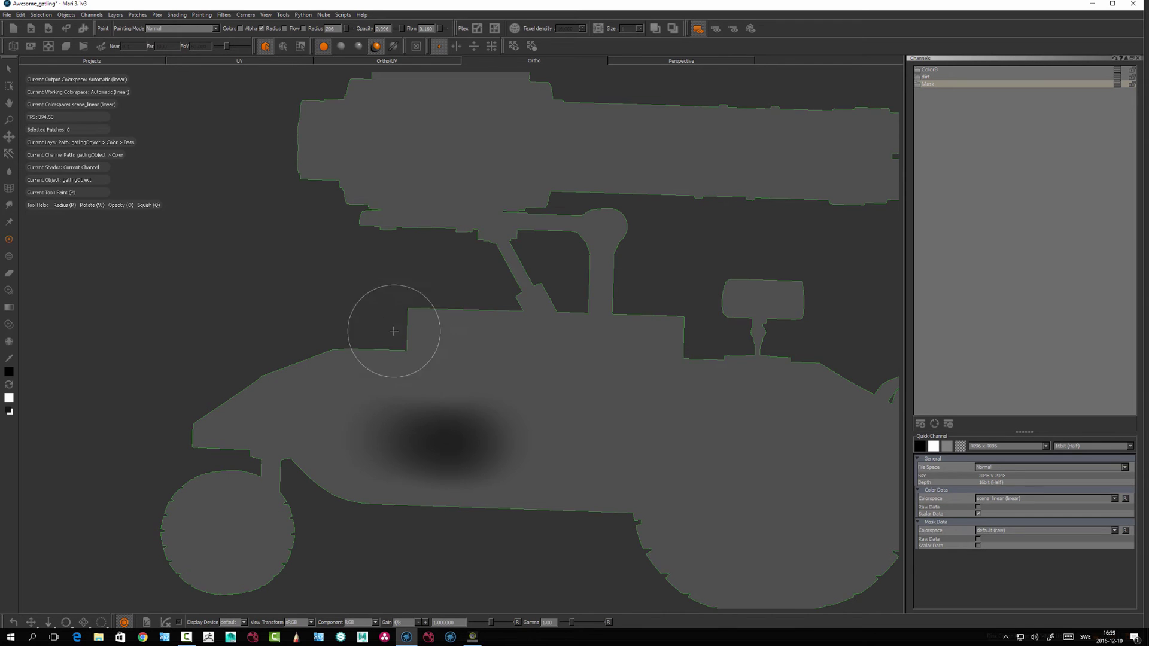
{"action": "mouse_move", "coordinate": [392, 329]}
{"action": "left_mouse_down", "text": "alt"}
{"action": "mouse_move", "coordinate": [367, 334]}
{"action": "mouse_move", "coordinate": [369, 276]}
{"action": "left_mouse_up", "text": "alt"}
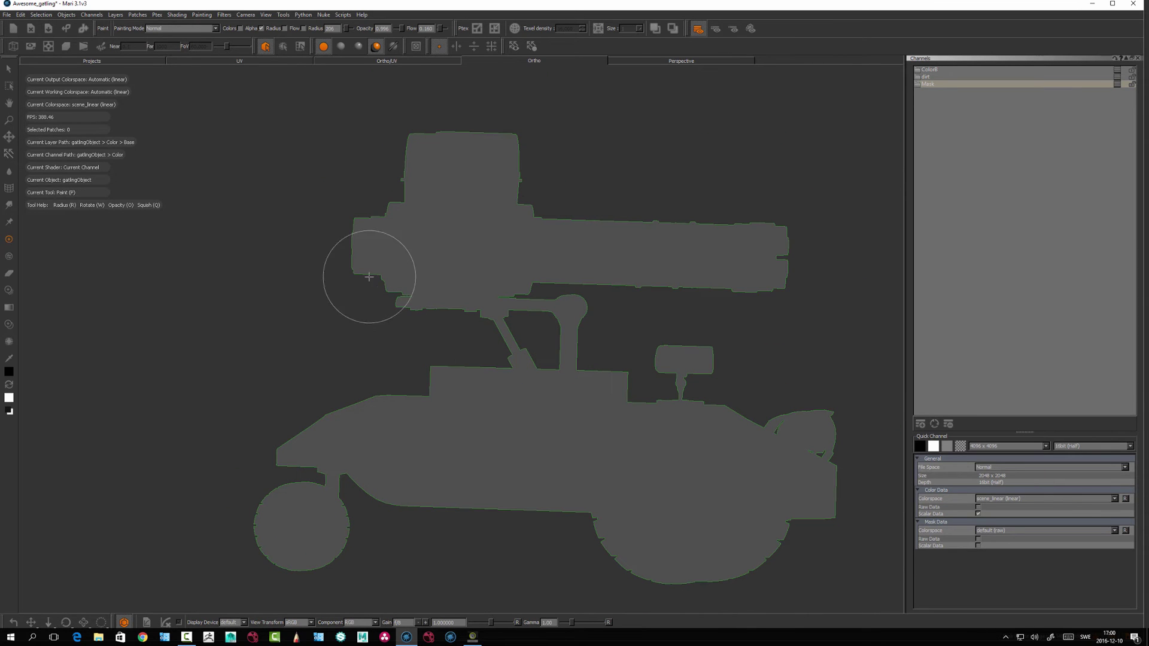
Step: Switch from object to patch selection and lasso all patches of the vehicle
{"action": "left_click", "coordinate": [9, 69]}
{"action": "left_click_drag", "start_coordinate": [448, 409], "coordinate": [413, 422], "text": "alt"}
{"action": "right_click_drag", "start_coordinate": [509, 395], "coordinate": [435, 372], "text": "alt"}
{"action": "left_click_drag", "start_coordinate": [634, 230], "coordinate": [547, 207]}
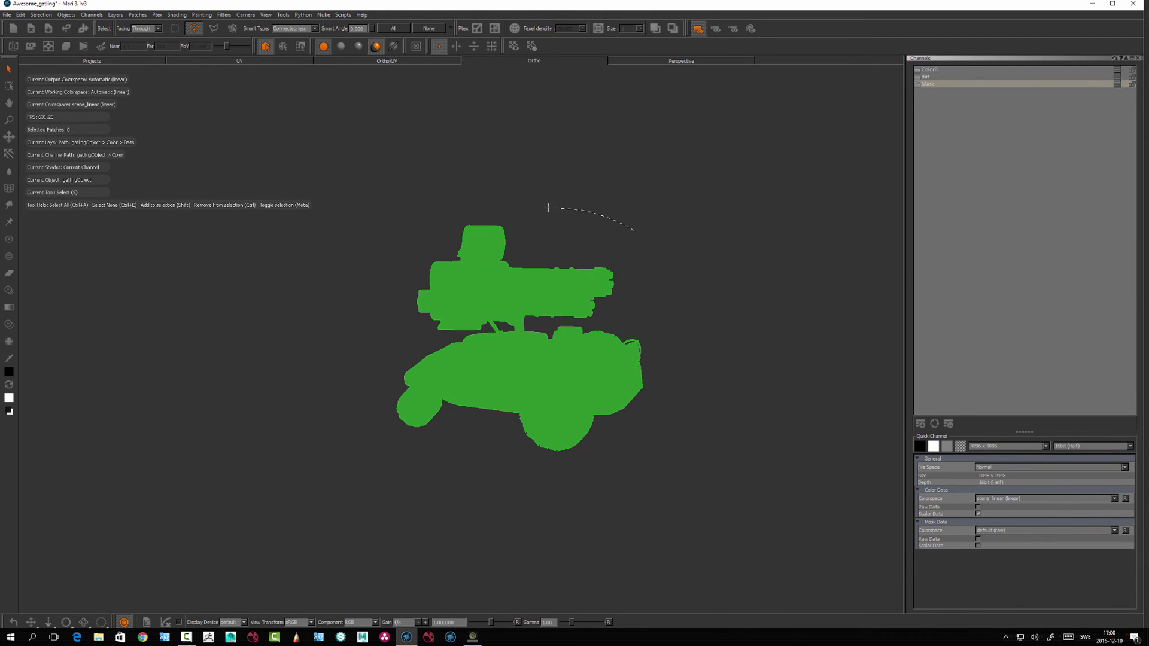
{"action": "left_click_drag", "start_coordinate": [509, 429], "coordinate": [500, 388], "text": "alt"}
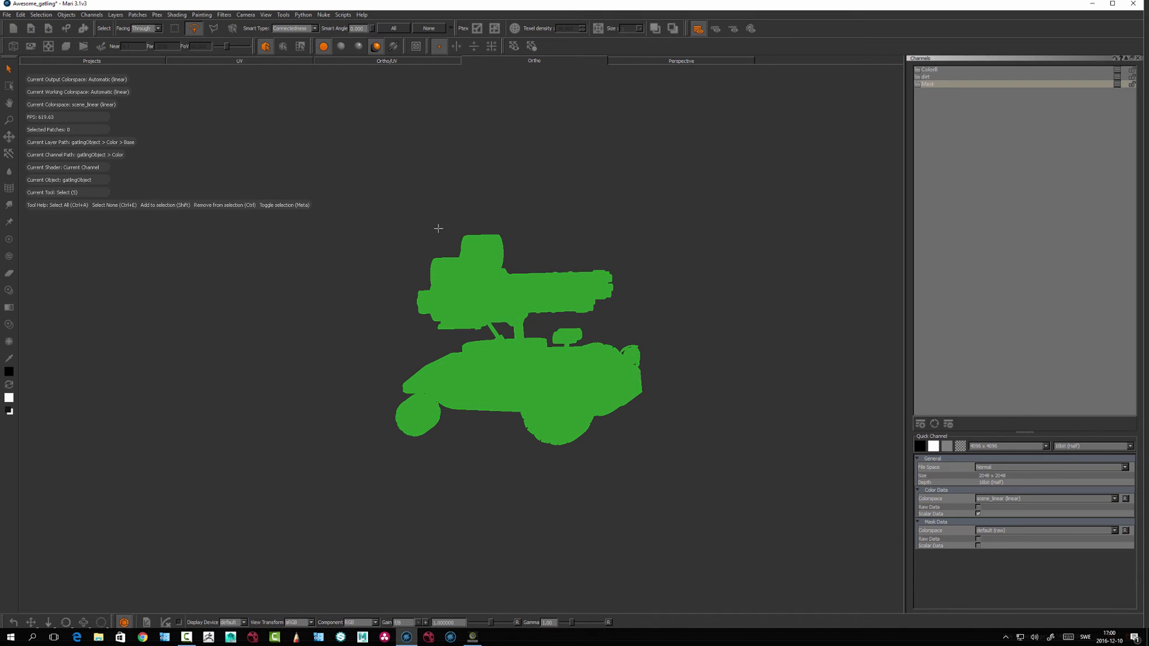
{"action": "left_click", "coordinate": [283, 46]}
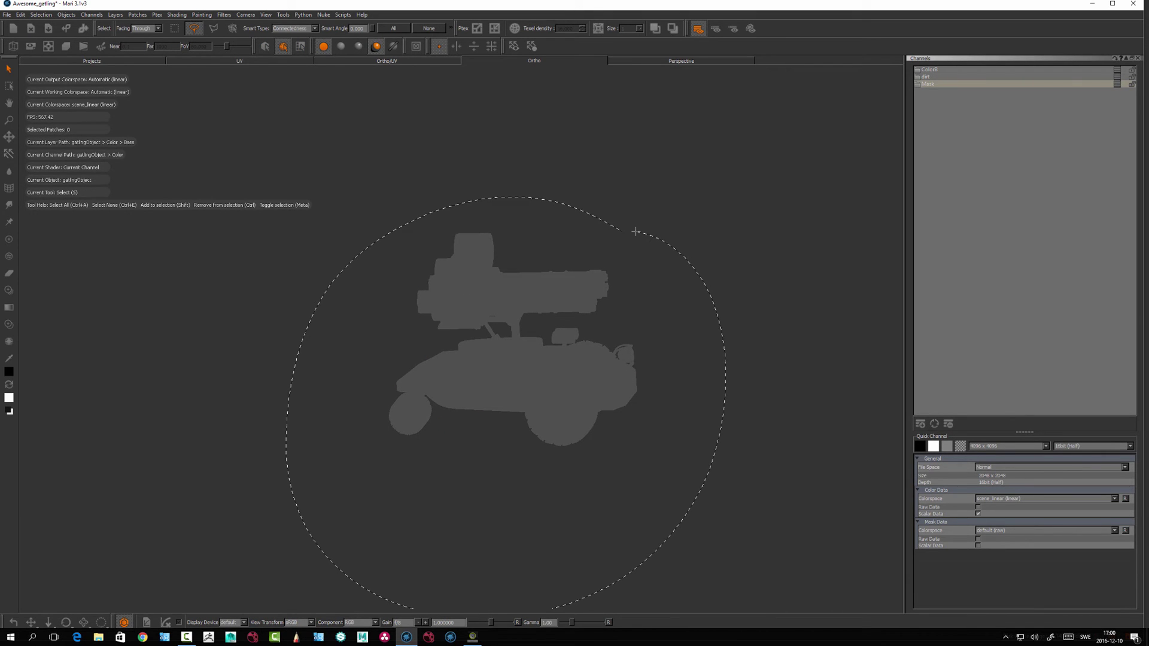
{"action": "left_click_drag", "start_coordinate": [636, 231], "coordinate": [626, 230]}
{"action": "left_click_drag", "start_coordinate": [517, 460], "coordinate": [561, 354], "text": "alt"}
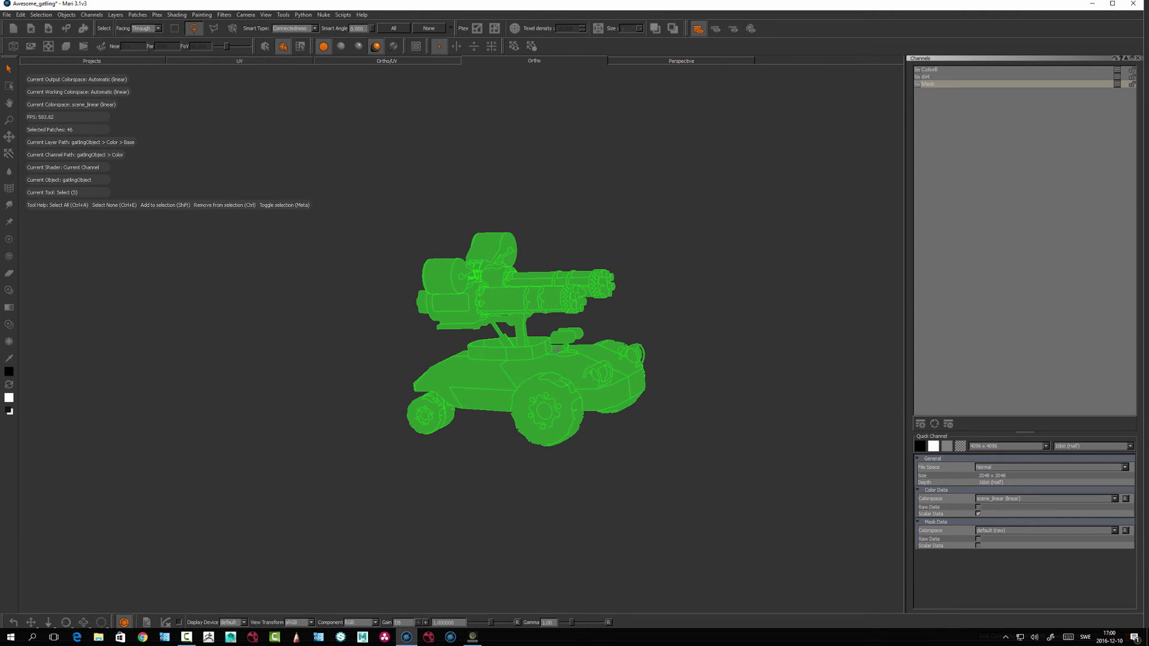
Step: Fill all selected patches with black in the Mask channel and clear the selection
{"action": "right_click", "coordinate": [561, 353]}
{"action": "mouse_move", "coordinate": [593, 489]}
{"action": "mouse_move", "coordinate": [684, 542]}
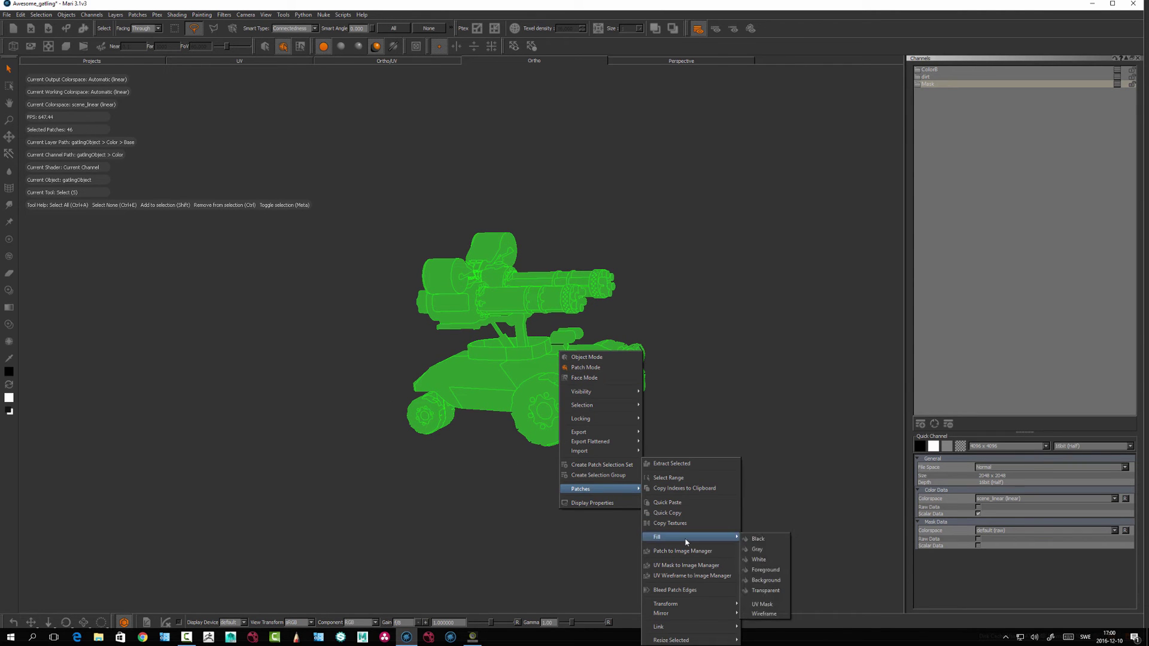
{"action": "left_click", "coordinate": [757, 539]}
{"action": "left_click", "coordinate": [748, 381]}
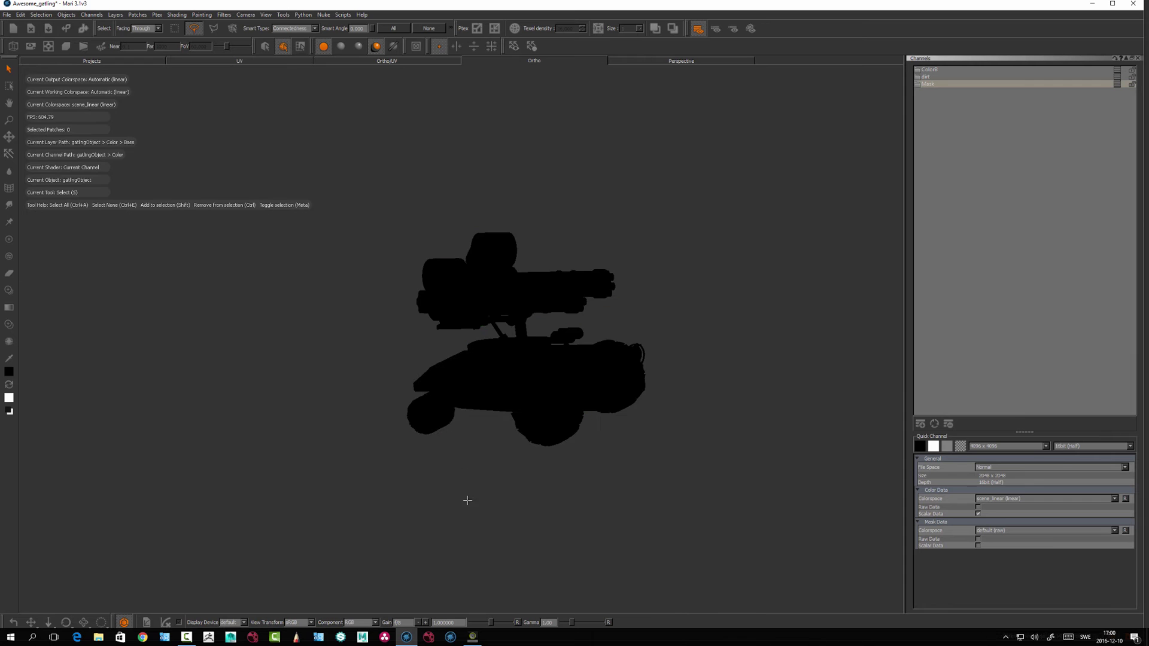
Step: Make white the foreground colour and paint a soft elongated white spot on the side of the vehicle's body
{"action": "left_click_drag", "start_coordinate": [467, 501], "coordinate": [474, 462], "text": "alt"}
{"action": "scroll", "coordinate": [474, 462], "scroll_direction": "up", "scroll_amount": 5}
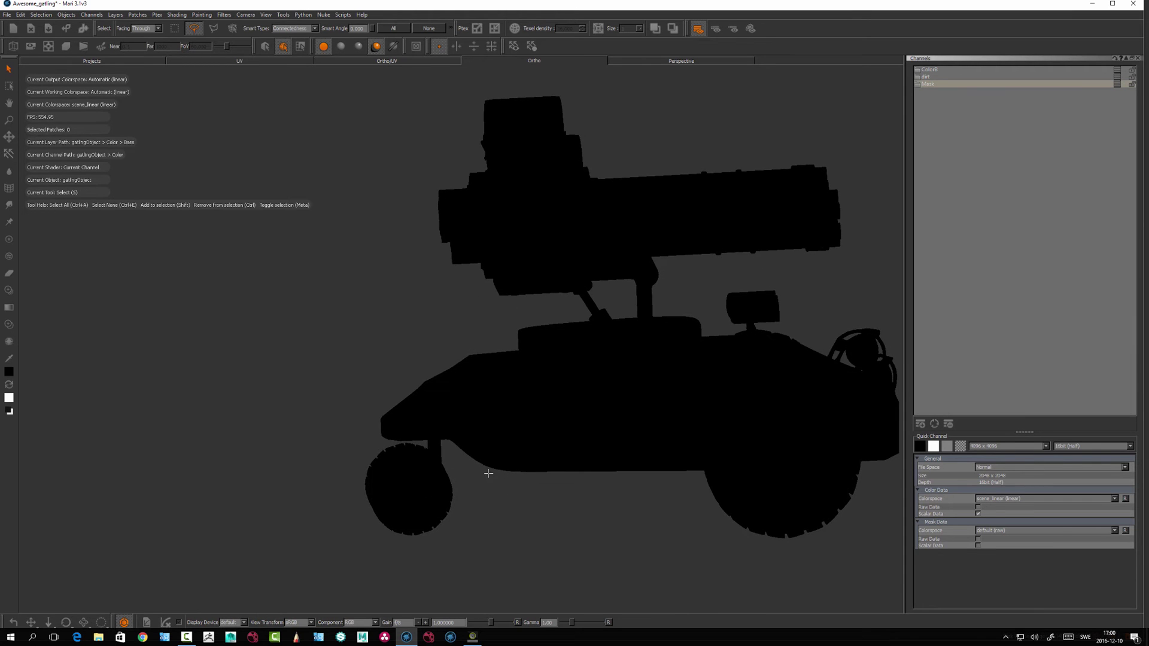
{"action": "key", "text": "p"}
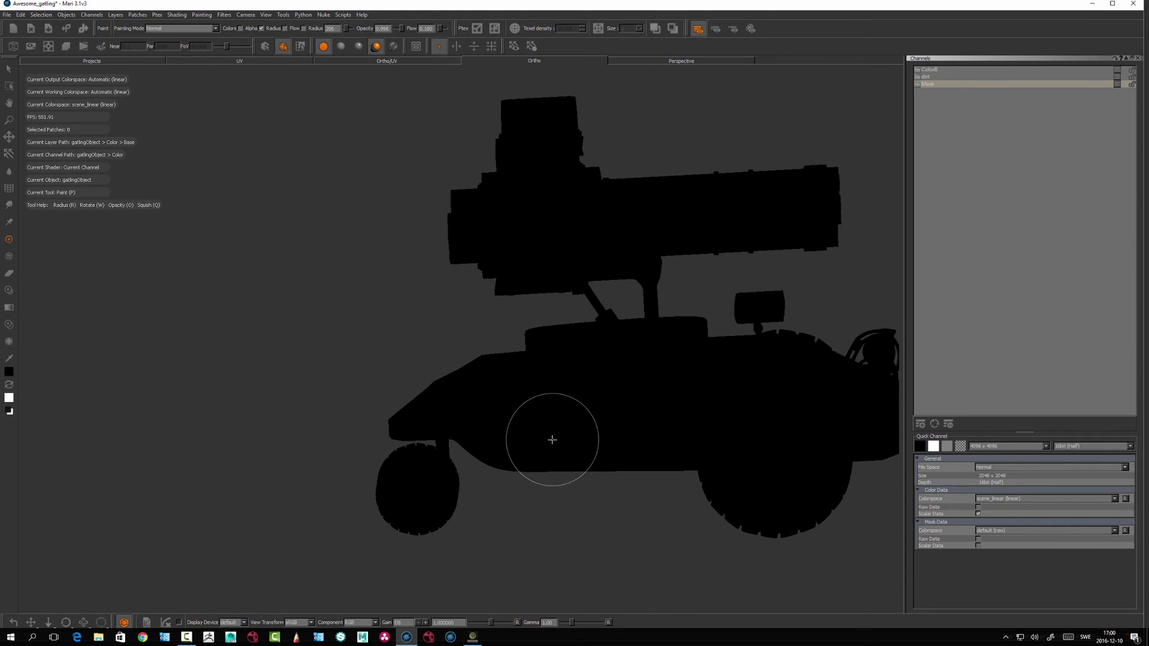
{"action": "scroll", "coordinate": [515, 426], "scroll_direction": "up", "scroll_amount": 3}
{"action": "left_click_drag", "start_coordinate": [565, 416], "coordinate": [541, 421], "text": "alt"}
{"action": "key", "text": "x"}
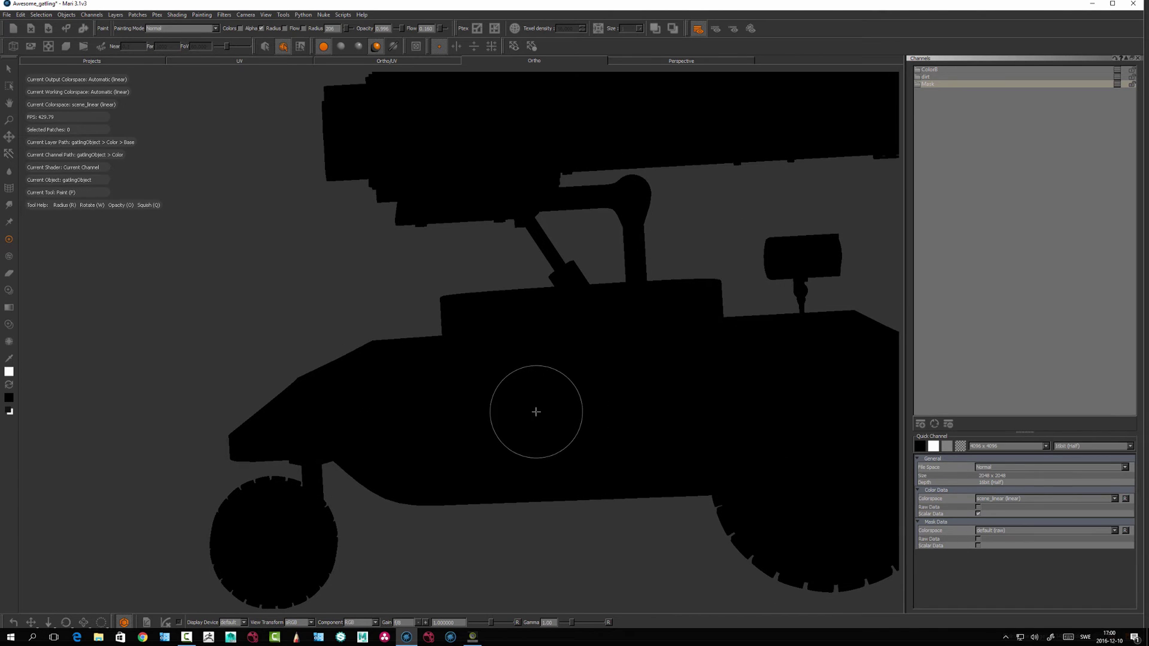
{"action": "mouse_move", "coordinate": [490, 476]}
{"action": "left_mouse_down", "text": "alt"}
{"action": "mouse_move", "coordinate": [550, 418]}
{"action": "mouse_move", "coordinate": [526, 424]}
{"action": "mouse_move", "coordinate": [620, 440]}
{"action": "mouse_move", "coordinate": [487, 441]}
{"action": "mouse_move", "coordinate": [549, 440]}
{"action": "mouse_move", "coordinate": [529, 423]}
{"action": "mouse_move", "coordinate": [516, 430]}
{"action": "left_mouse_up", "text": "alt"}
{"action": "key", "text": "ctrl+z"}
{"action": "middle_click_drag", "start_coordinate": [516, 430], "coordinate": [526, 372], "text": "alt"}
{"action": "right_click_drag", "start_coordinate": [526, 373], "coordinate": [570, 423], "text": "alt"}
{"action": "mouse_move", "coordinate": [569, 424]}
{"action": "middle_mouse_down", "text": "alt"}
{"action": "mouse_move", "coordinate": [557, 464]}
{"action": "mouse_move", "coordinate": [554, 436]}
{"action": "middle_mouse_up", "text": "alt"}
{"action": "mouse_move", "coordinate": [554, 436]}
{"action": "left_mouse_down", "text": "alt"}
{"action": "mouse_move", "coordinate": [544, 428]}
{"action": "mouse_move", "coordinate": [540, 470]}
{"action": "mouse_move", "coordinate": [595, 459]}
{"action": "mouse_move", "coordinate": [603, 475]}
{"action": "left_mouse_up", "text": "alt"}
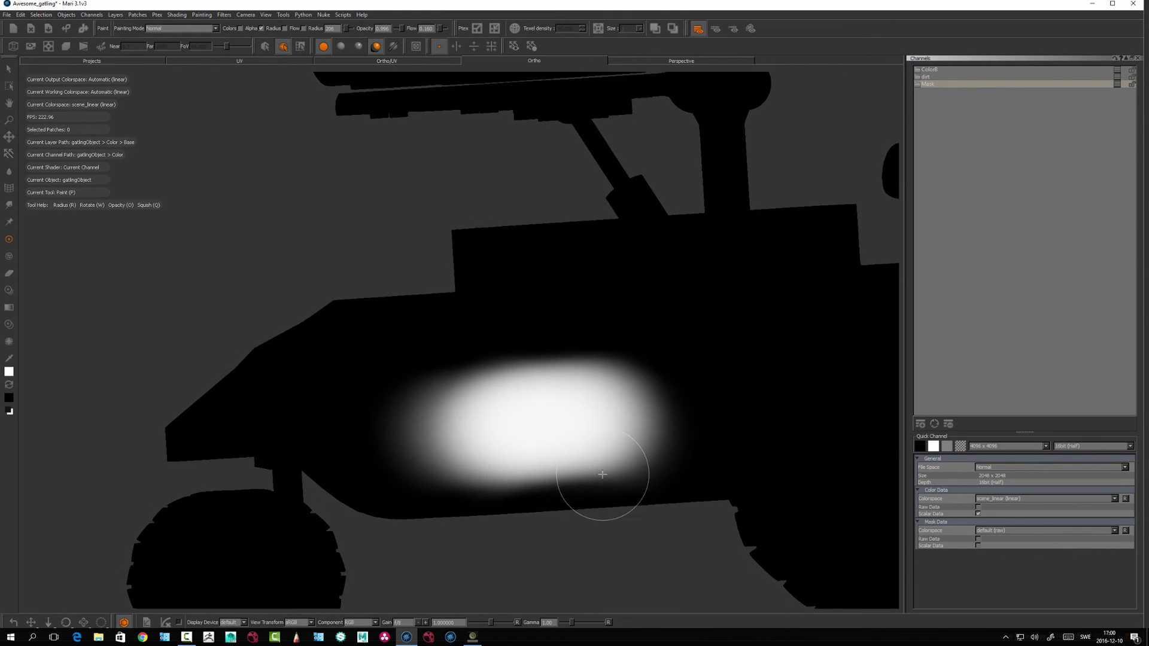
Step: Switch the Mask channel's color Scalar Data setting off and on to compare the spot's falloff, leaving it off
{"action": "left_click", "coordinate": [978, 513]}
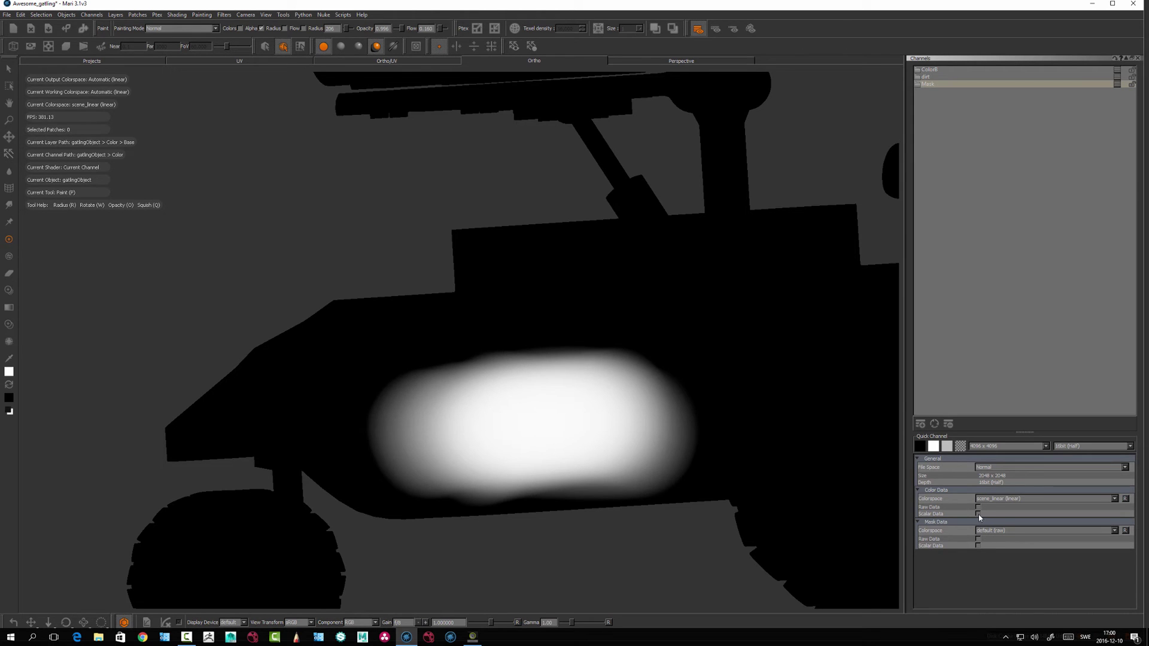
{"action": "left_click", "coordinate": [979, 514]}
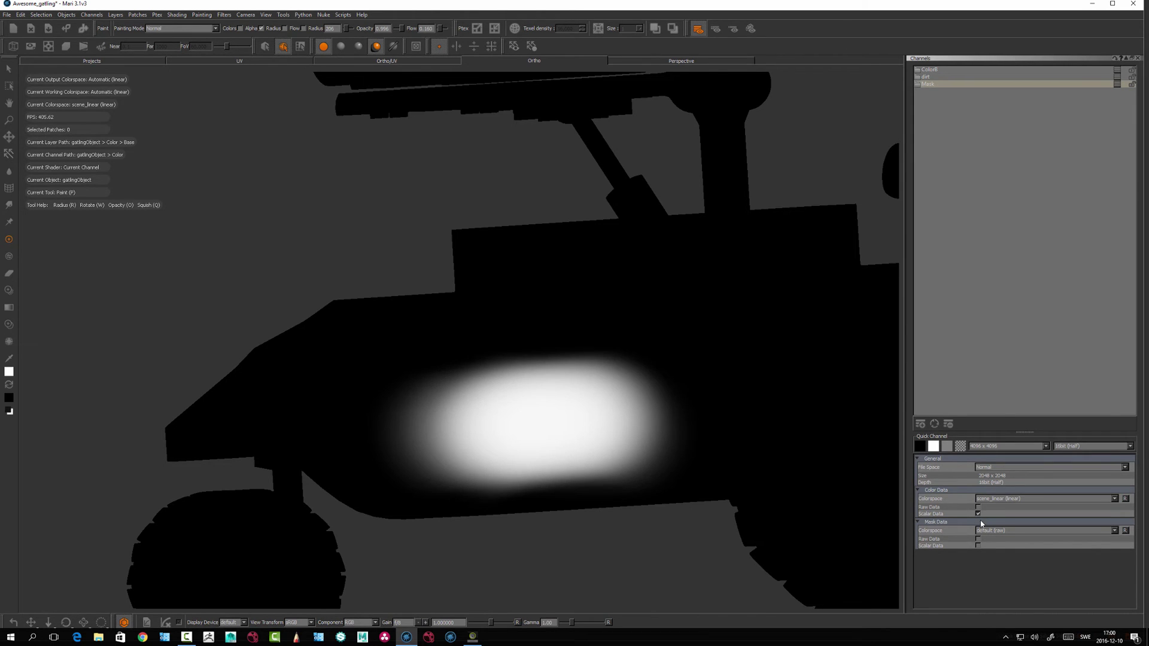
{"action": "left_click", "coordinate": [979, 515]}
{"action": "left_click_drag", "start_coordinate": [595, 449], "coordinate": [567, 451], "text": "alt"}
{"action": "middle_click_drag", "start_coordinate": [567, 452], "coordinate": [564, 421], "text": "alt"}
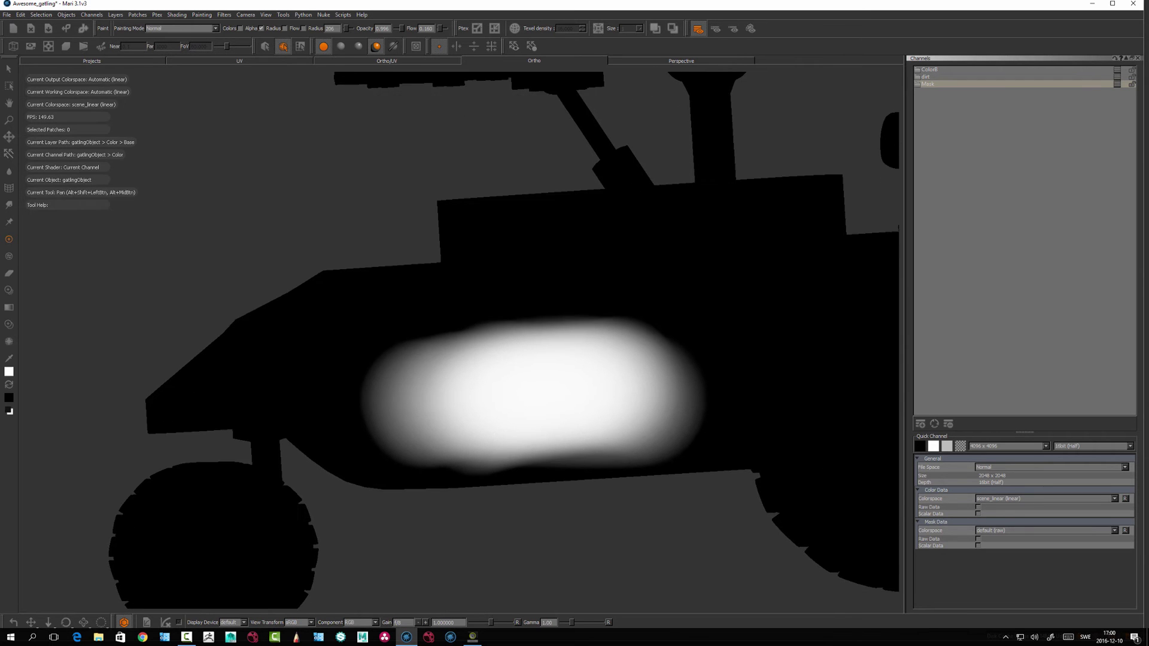
{"action": "left_click_drag", "start_coordinate": [563, 421], "coordinate": [543, 486], "text": "alt"}
{"action": "mouse_move", "coordinate": [544, 518]}
{"action": "middle_mouse_down"}
{"action": "mouse_move", "coordinate": [551, 495]}
{"action": "mouse_move", "coordinate": [497, 531]}
{"action": "middle_mouse_up"}
{"action": "left_click_drag", "start_coordinate": [557, 432], "coordinate": [555, 495], "text": "alt"}
Step: Lower the viewer gain to about 0.33, try a higher gamma on the white spot, and reset the gamma
{"action": "left_click_drag", "start_coordinate": [491, 623], "coordinate": [484, 624]}
{"action": "left_click_drag", "start_coordinate": [573, 623], "coordinate": [589, 622]}
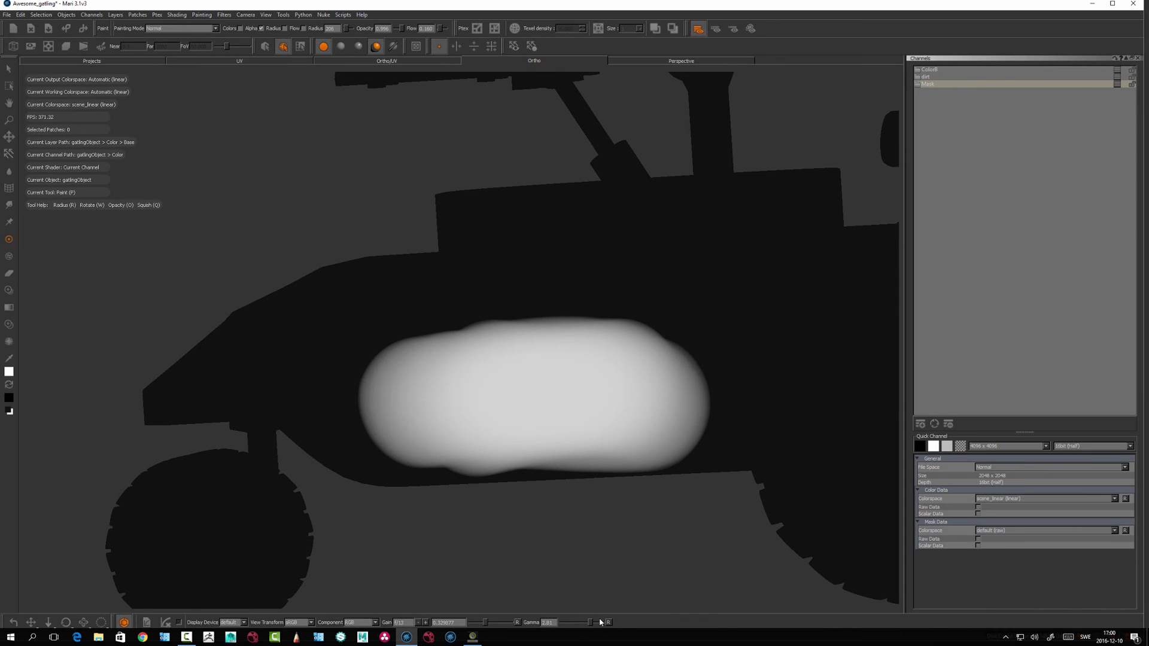
{"action": "left_click", "coordinate": [608, 623]}
{"action": "left_click_drag", "start_coordinate": [559, 464], "coordinate": [523, 375], "text": "alt"}
{"action": "middle_click_drag", "start_coordinate": [441, 421], "coordinate": [457, 403], "text": "alt"}
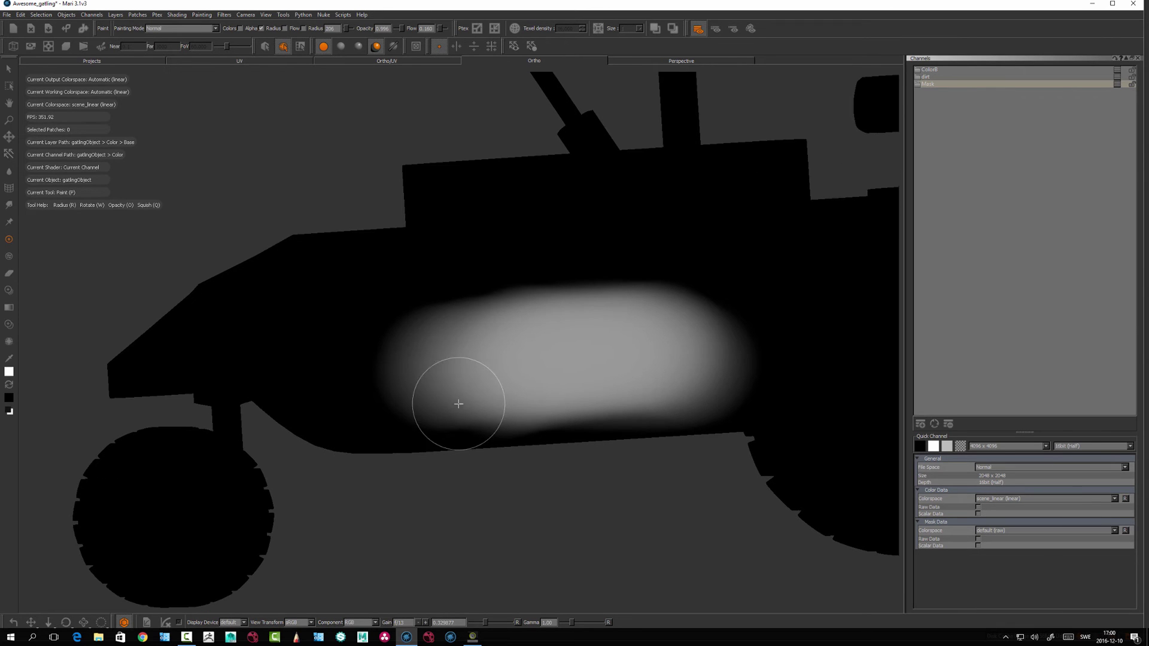
Step: Raise the viewer gain to about 4.92, enable the Mask channel's color Scalar Data, and lower the gain to about 1.15
{"action": "left_click_drag", "start_coordinate": [486, 624], "coordinate": [500, 627]}
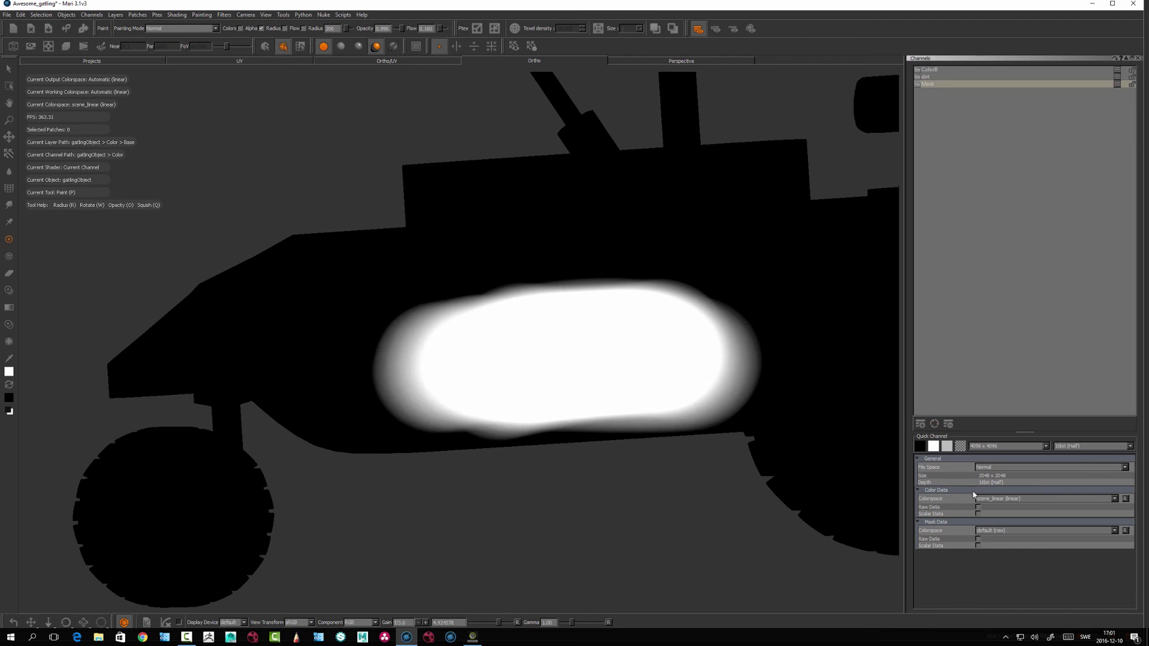
{"action": "left_click", "coordinate": [978, 514]}
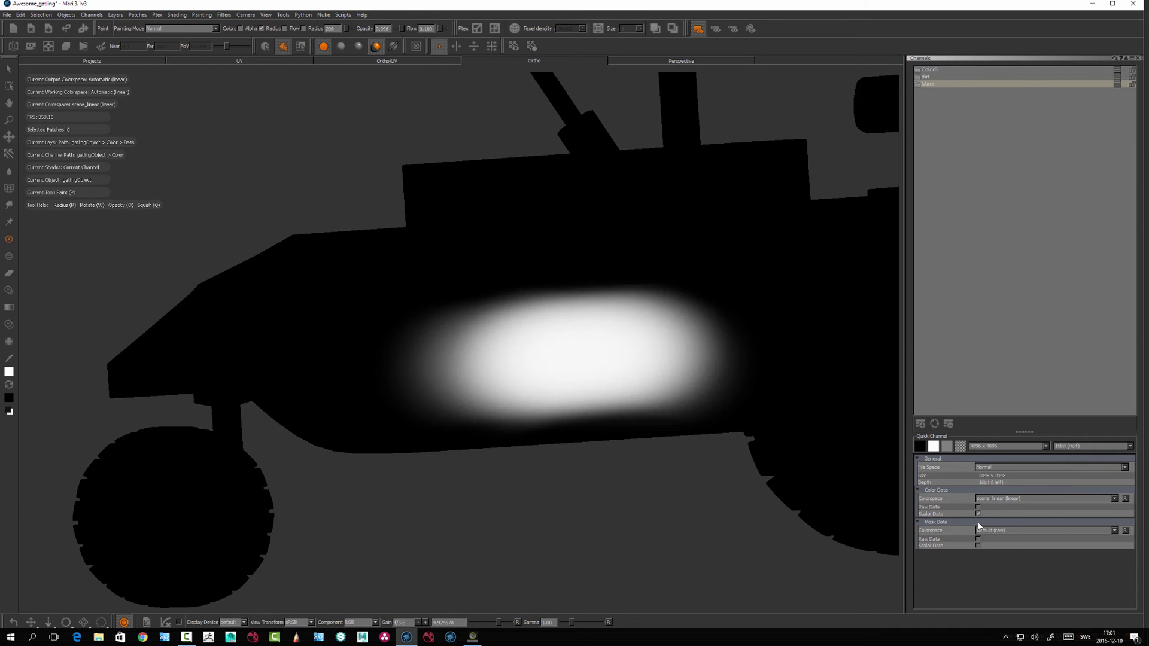
{"action": "left_click_drag", "start_coordinate": [542, 508], "coordinate": [505, 571], "text": "alt"}
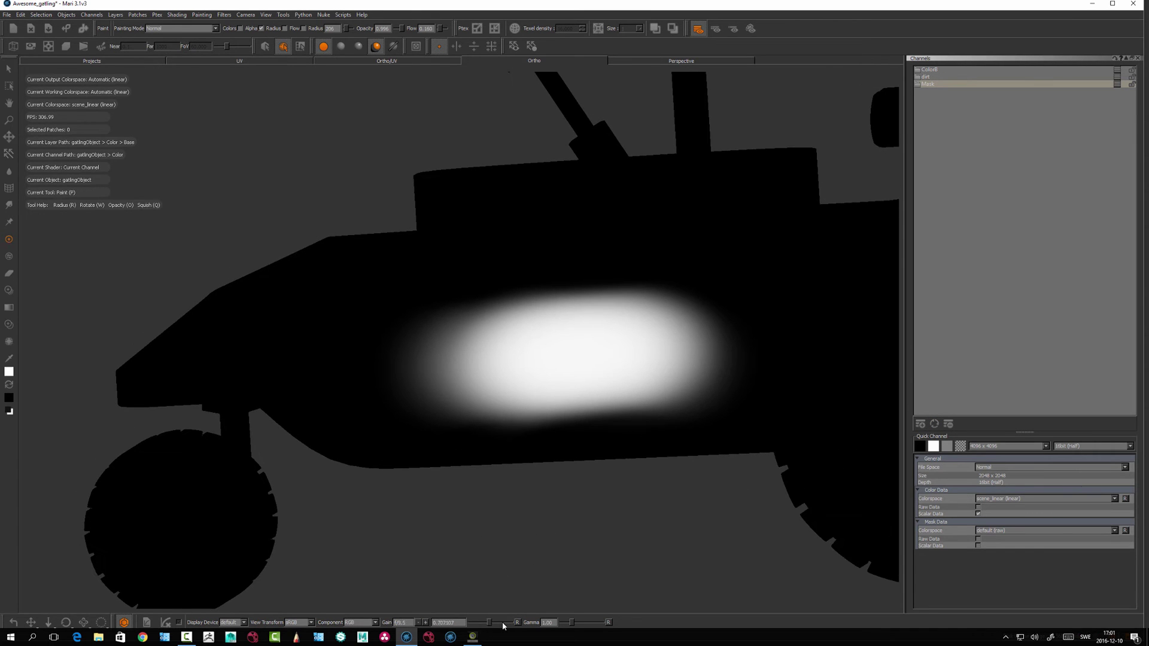
{"action": "left_click_drag", "start_coordinate": [491, 622], "coordinate": [490, 622]}
{"action": "left_click_drag", "start_coordinate": [546, 446], "coordinate": [545, 462], "text": "alt"}
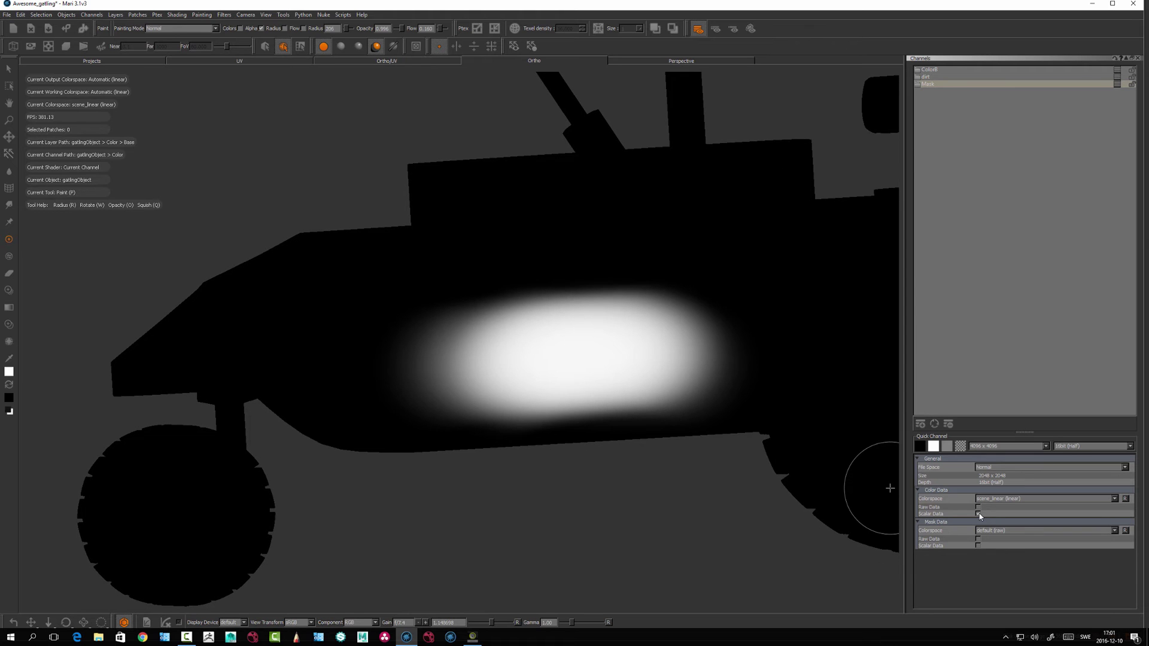
Step: Compare the white spot's falloff with color Scalar Data off and on, then try a higher gamma with it off and reset the gamma
{"action": "left_click", "coordinate": [979, 515]}
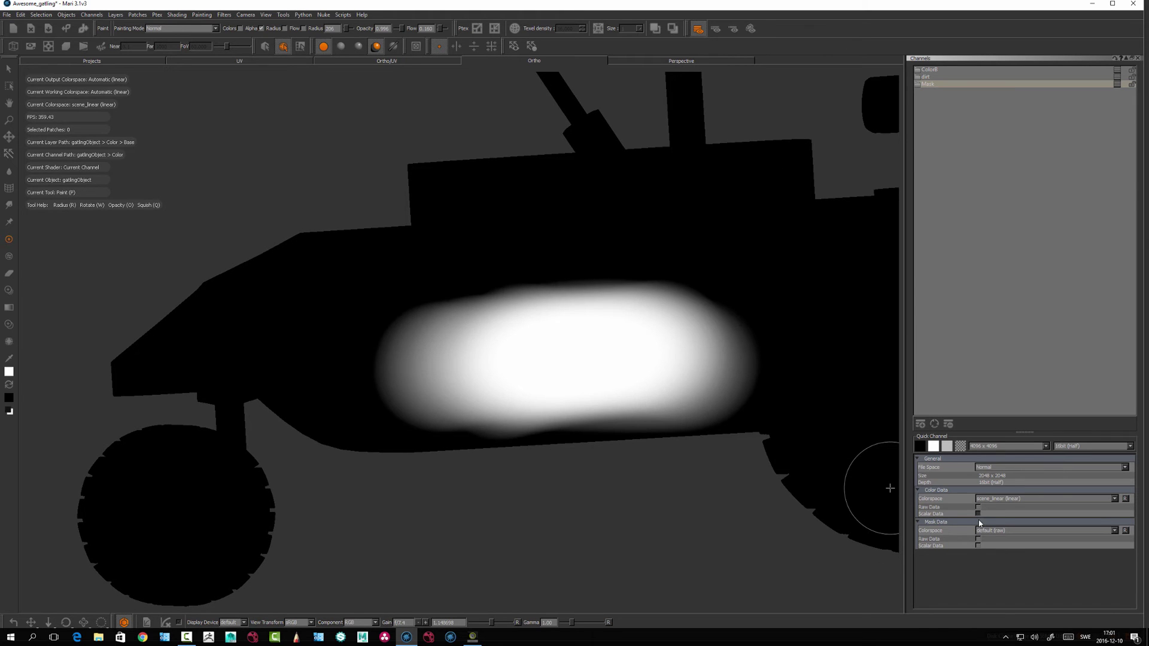
{"action": "left_click", "coordinate": [978, 514]}
{"action": "left_click", "coordinate": [979, 515]}
{"action": "mouse_move", "coordinate": [627, 471]}
{"action": "left_mouse_down", "text": "alt"}
{"action": "mouse_move", "coordinate": [542, 441]}
{"action": "mouse_move", "coordinate": [542, 503]}
{"action": "left_mouse_up", "text": "alt"}
{"action": "scroll", "coordinate": [541, 441], "scroll_direction": "up", "scroll_amount": 3}
{"action": "scroll", "coordinate": [569, 628], "scroll_direction": "down", "scroll_amount": 3}
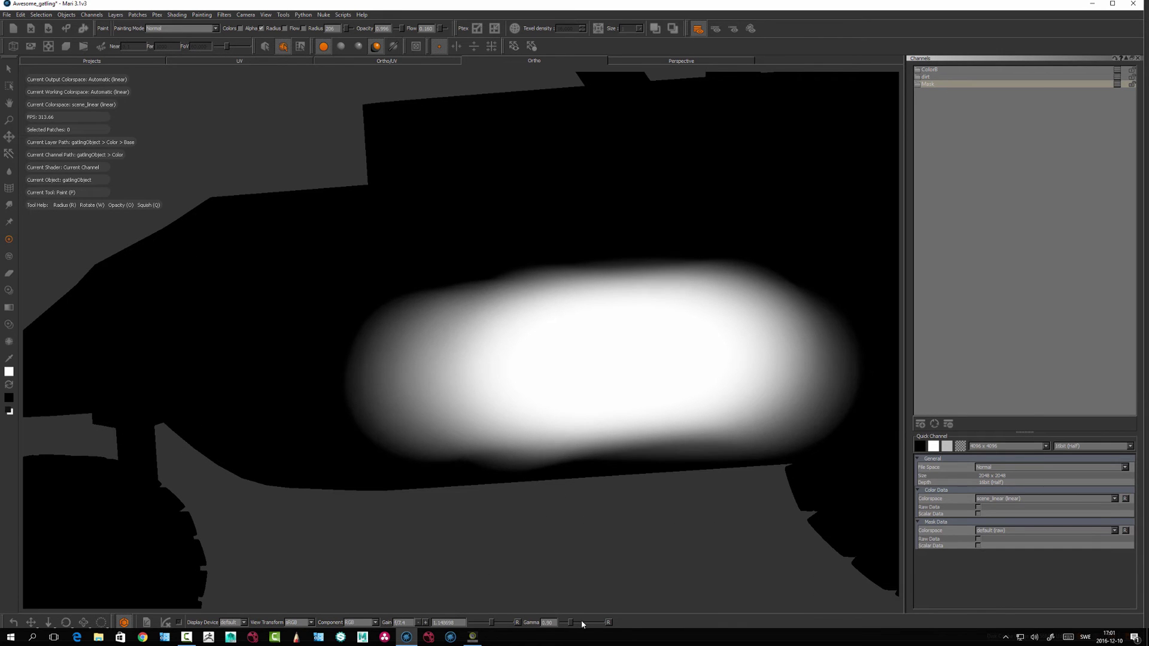
{"action": "mouse_move", "coordinate": [569, 626]}
{"action": "left_mouse_down"}
{"action": "mouse_move", "coordinate": [598, 623]}
{"action": "mouse_move", "coordinate": [587, 624]}
{"action": "left_mouse_up"}
{"action": "mouse_move", "coordinate": [541, 503]}
{"action": "left_mouse_down", "text": "alt"}
{"action": "mouse_move", "coordinate": [524, 511]}
{"action": "mouse_move", "coordinate": [554, 507]}
{"action": "left_mouse_up", "text": "alt"}
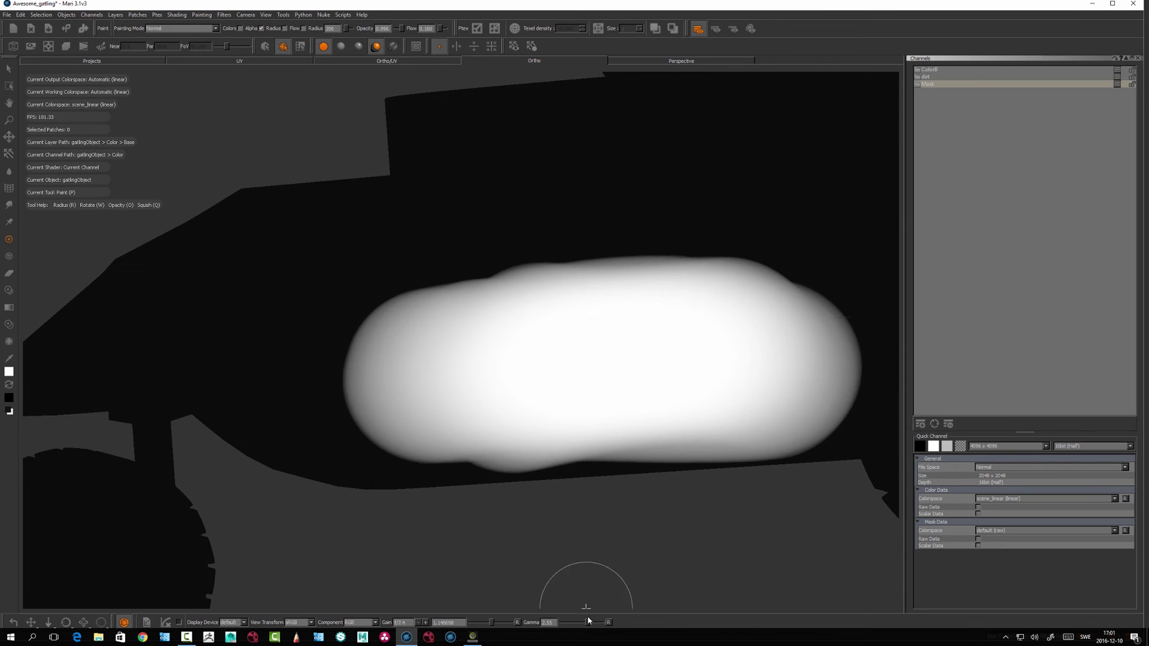
{"action": "left_click", "coordinate": [608, 623]}
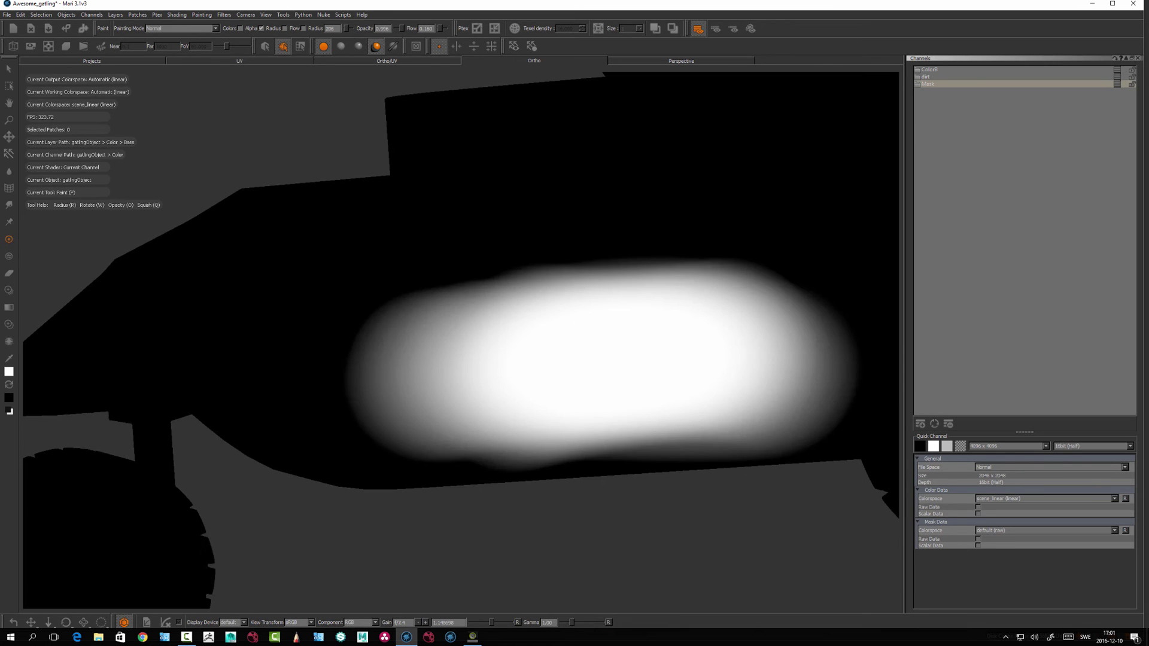
Step: Re-enable the Mask channel's color Scalar Data and check the white spot's falloff from other angles
{"action": "left_click", "coordinate": [978, 514]}
{"action": "left_click_drag", "start_coordinate": [654, 448], "coordinate": [510, 514], "text": "alt"}
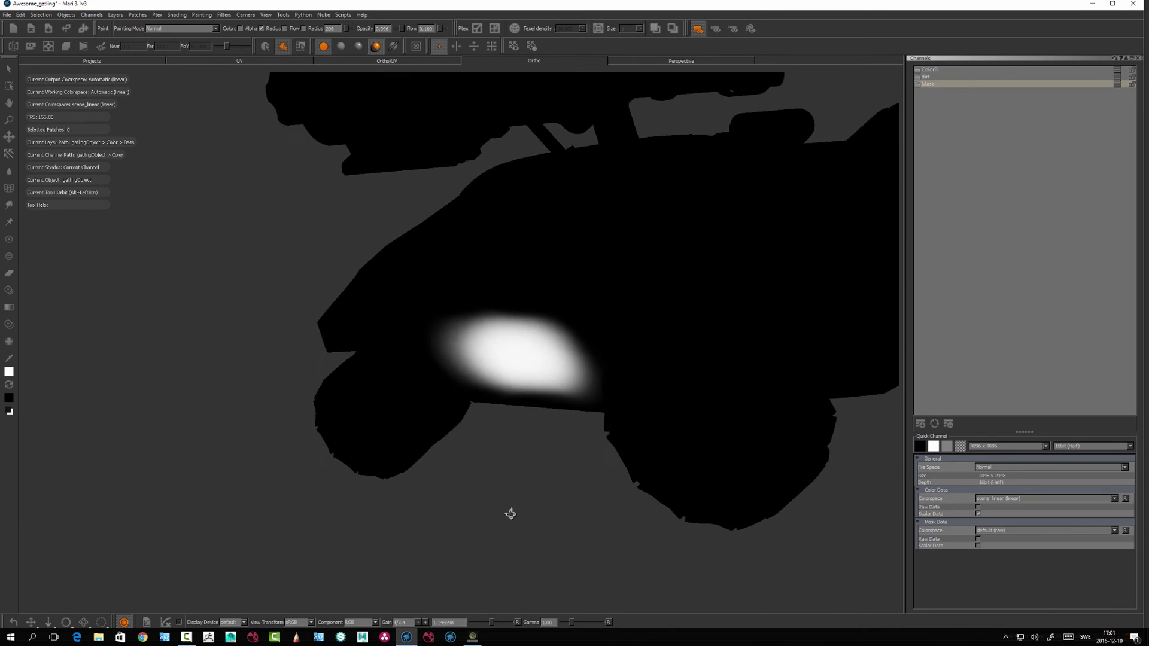
{"action": "mouse_move", "coordinate": [557, 456]}
{"action": "left_mouse_down", "text": "alt"}
{"action": "mouse_move", "coordinate": [579, 487]}
{"action": "mouse_move", "coordinate": [622, 497]}
{"action": "left_mouse_up", "text": "alt"}
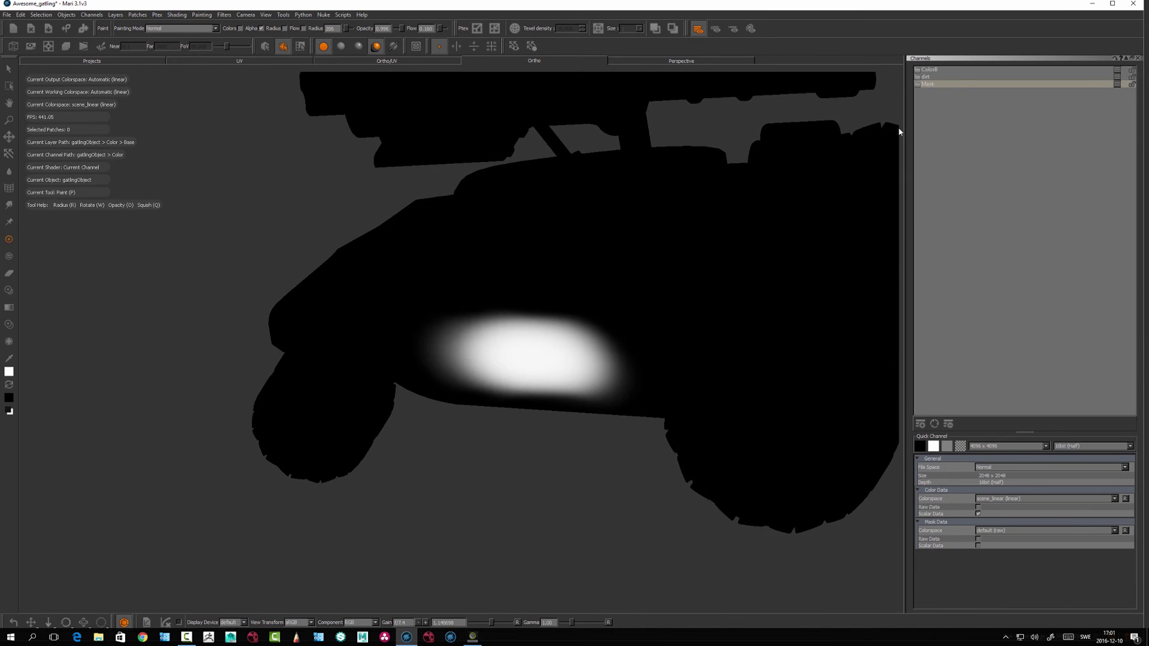
Step: Duplicate the Mask channel by copying it and pasting the copy into the channel list
{"action": "right_click", "coordinate": [928, 84]}
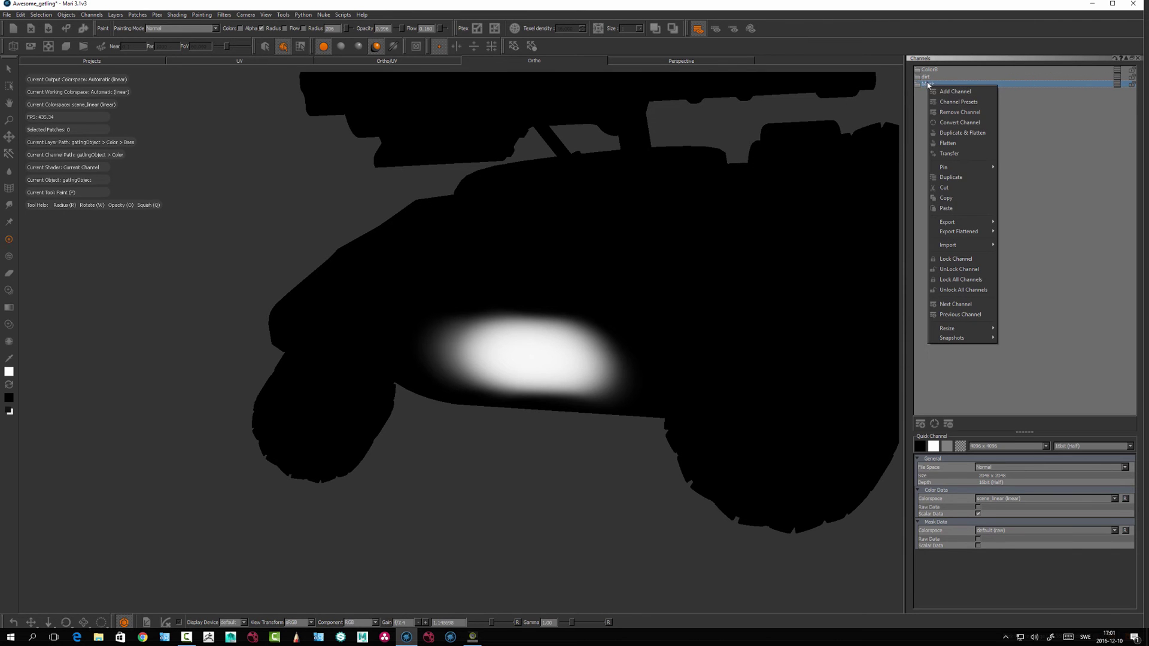
{"action": "left_click", "coordinate": [951, 202]}
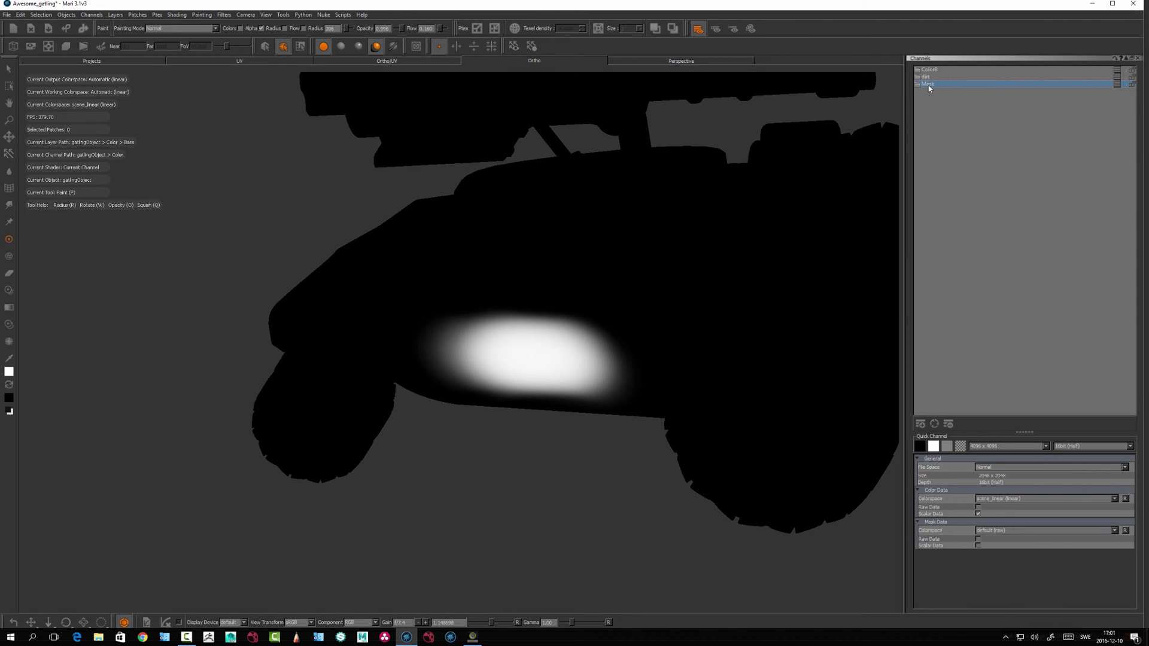
{"action": "right_click", "coordinate": [930, 117]}
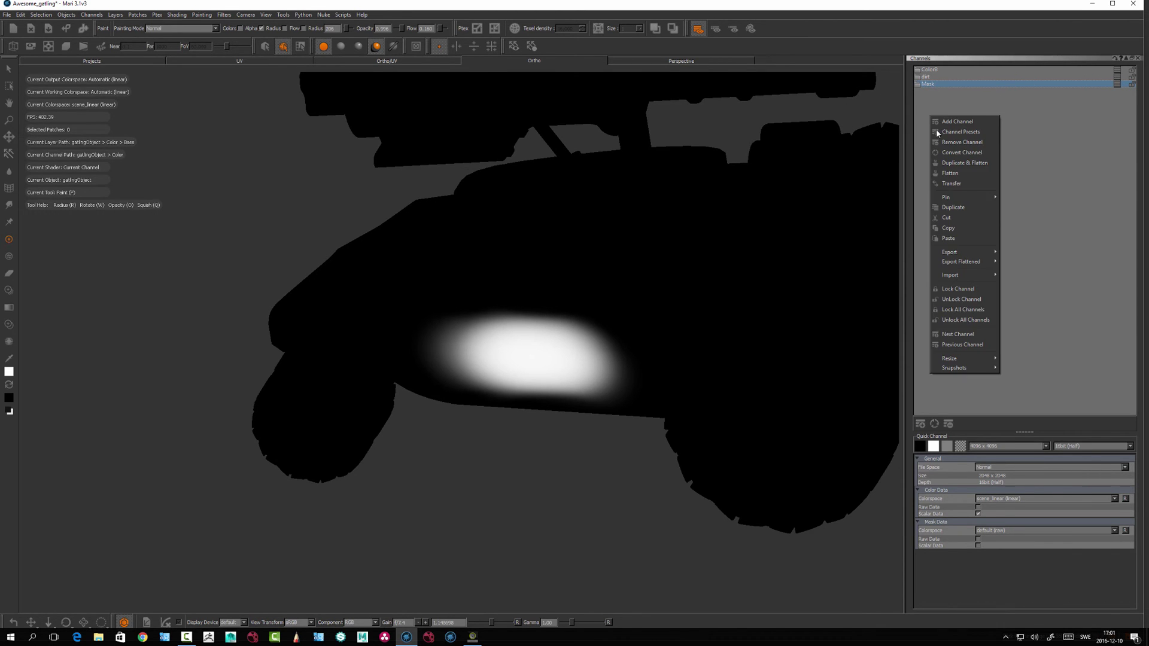
{"action": "left_click", "coordinate": [952, 239]}
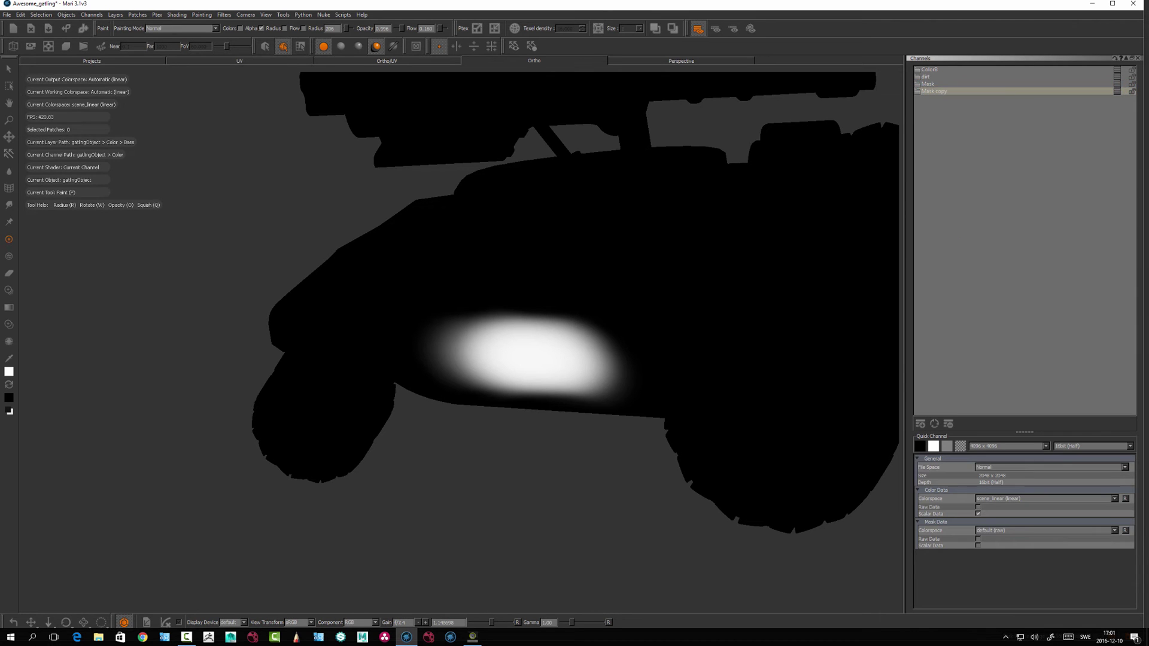
{"action": "left_click_drag", "start_coordinate": [616, 395], "coordinate": [849, 152], "text": "alt"}
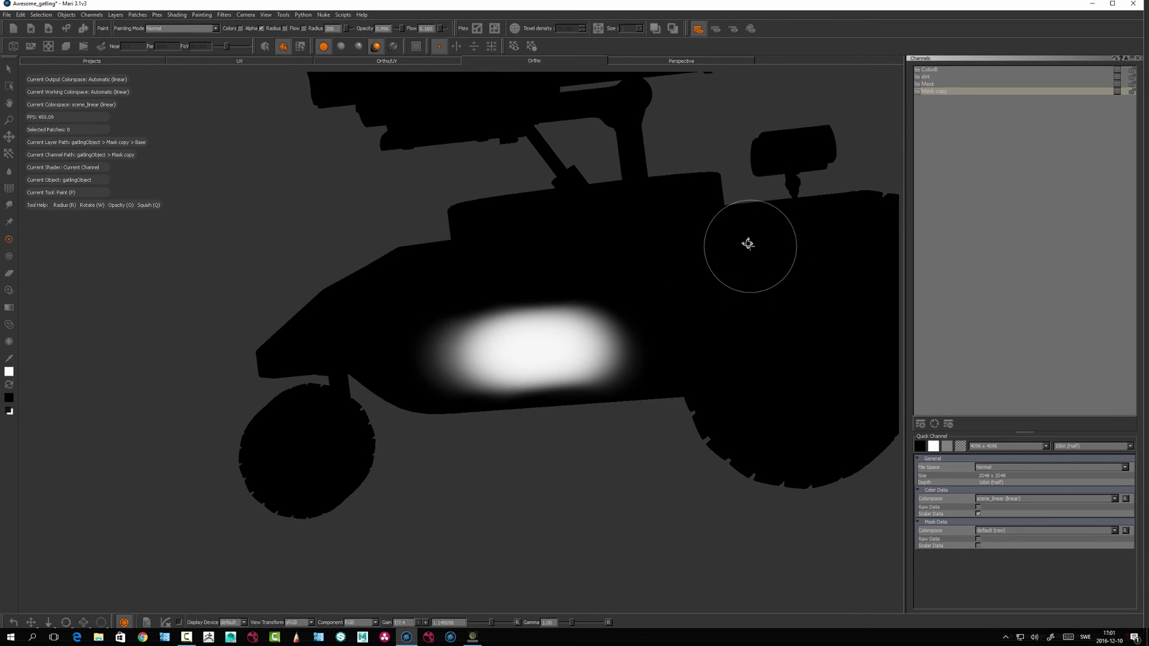
{"action": "mouse_move", "coordinate": [744, 243]}
{"action": "left_mouse_down", "text": "alt"}
{"action": "mouse_move", "coordinate": [718, 226]}
{"action": "mouse_move", "coordinate": [597, 372]}
{"action": "mouse_move", "coordinate": [680, 352]}
{"action": "mouse_move", "coordinate": [585, 403]}
{"action": "mouse_move", "coordinate": [513, 410]}
{"action": "mouse_move", "coordinate": [509, 429]}
{"action": "mouse_move", "coordinate": [503, 408]}
{"action": "mouse_move", "coordinate": [545, 416]}
{"action": "mouse_move", "coordinate": [537, 440]}
{"action": "mouse_move", "coordinate": [516, 454]}
{"action": "mouse_move", "coordinate": [567, 429]}
{"action": "mouse_move", "coordinate": [546, 369]}
{"action": "mouse_move", "coordinate": [562, 403]}
{"action": "mouse_move", "coordinate": [542, 389]}
{"action": "mouse_move", "coordinate": [560, 403]}
{"action": "mouse_move", "coordinate": [533, 411]}
{"action": "mouse_move", "coordinate": [544, 341]}
{"action": "mouse_move", "coordinate": [557, 345]}
{"action": "left_mouse_up", "text": "alt"}
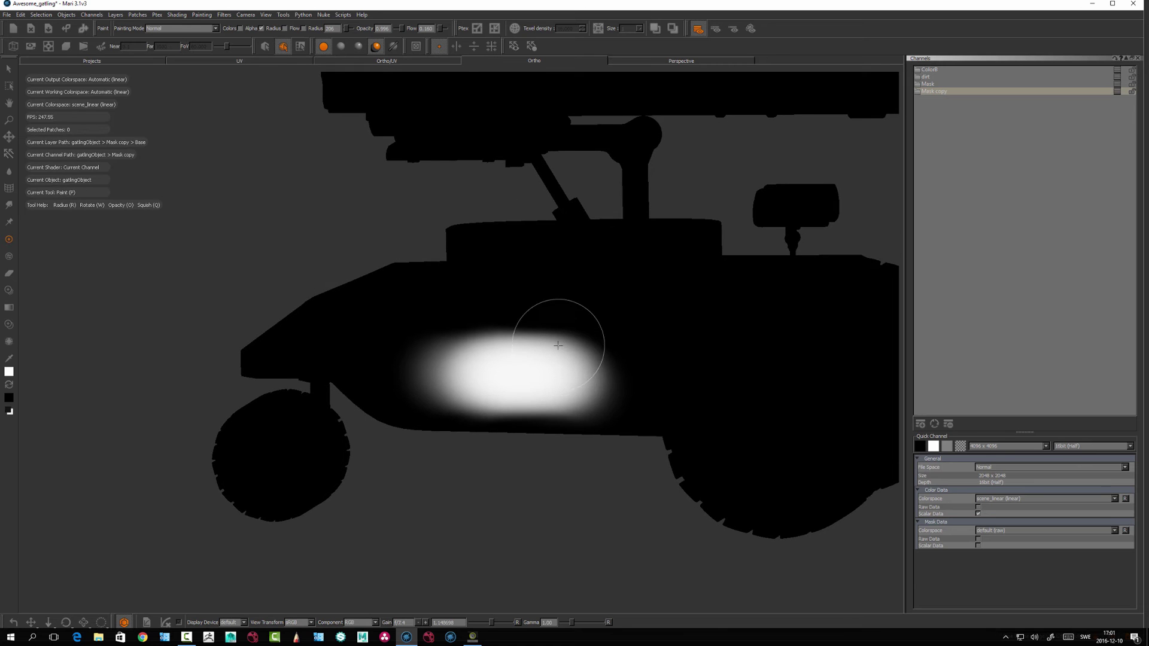
Step: Add the Layers palette to the workspace and display the layer stack of the Mask copy channel
{"action": "right_click", "coordinate": [819, 33]}
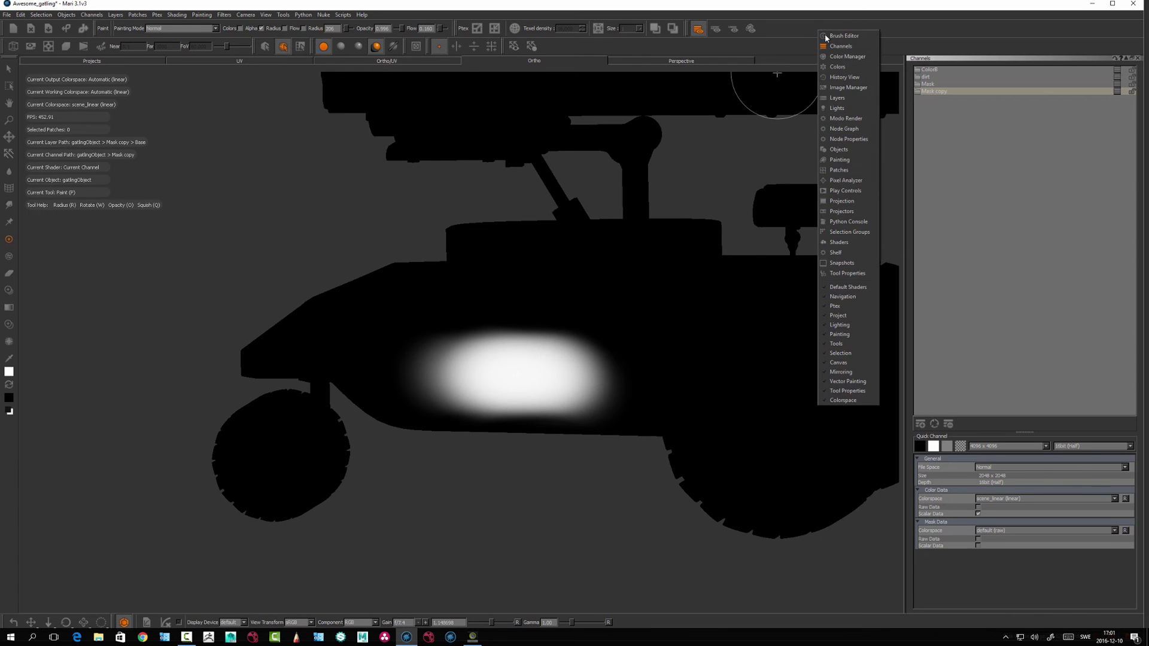
{"action": "left_click", "coordinate": [840, 99]}
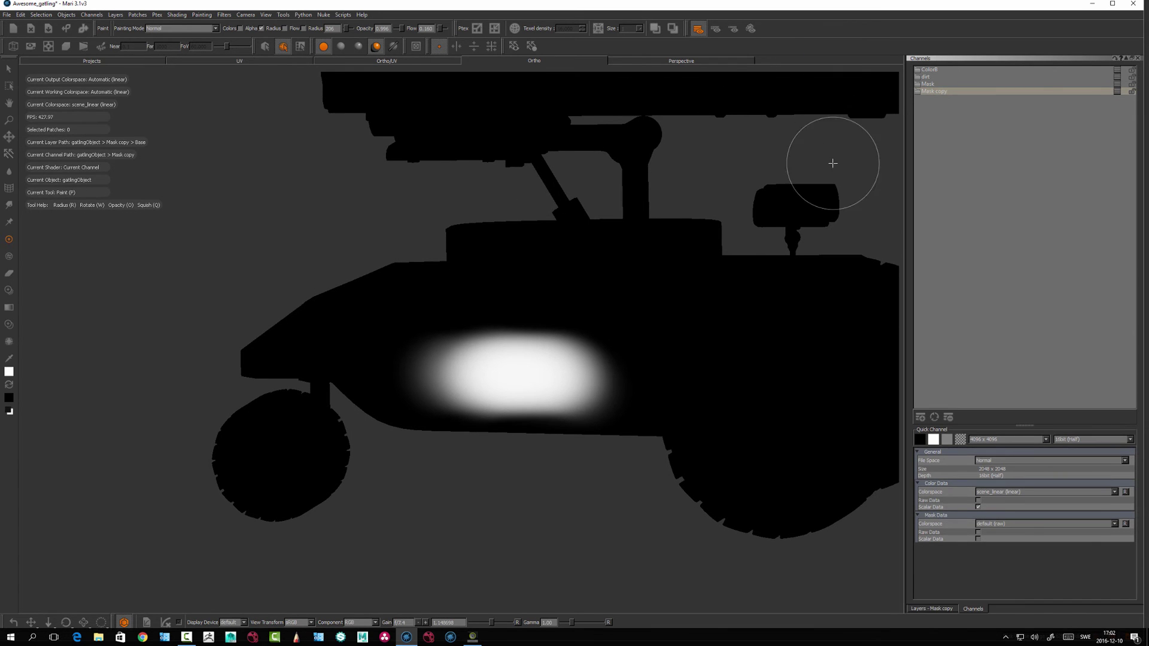
{"action": "left_click", "coordinate": [942, 609]}
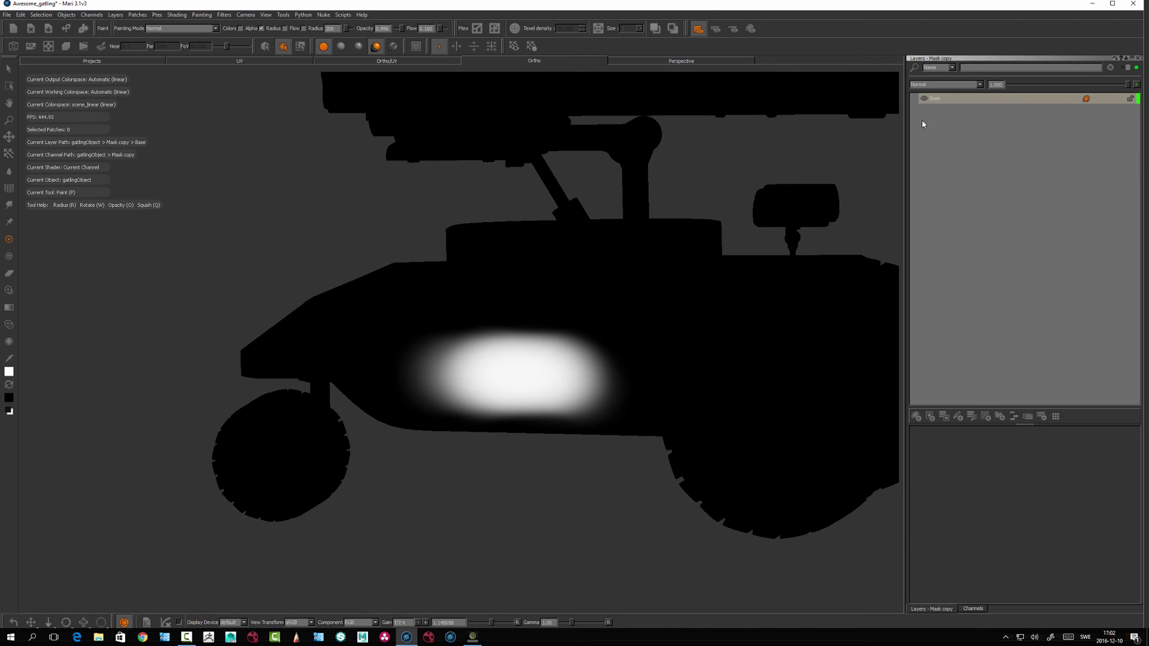
{"action": "left_click_drag", "start_coordinate": [592, 405], "coordinate": [562, 405], "text": "alt"}
{"action": "middle_click_drag", "start_coordinate": [624, 367], "coordinate": [627, 385], "text": "alt"}
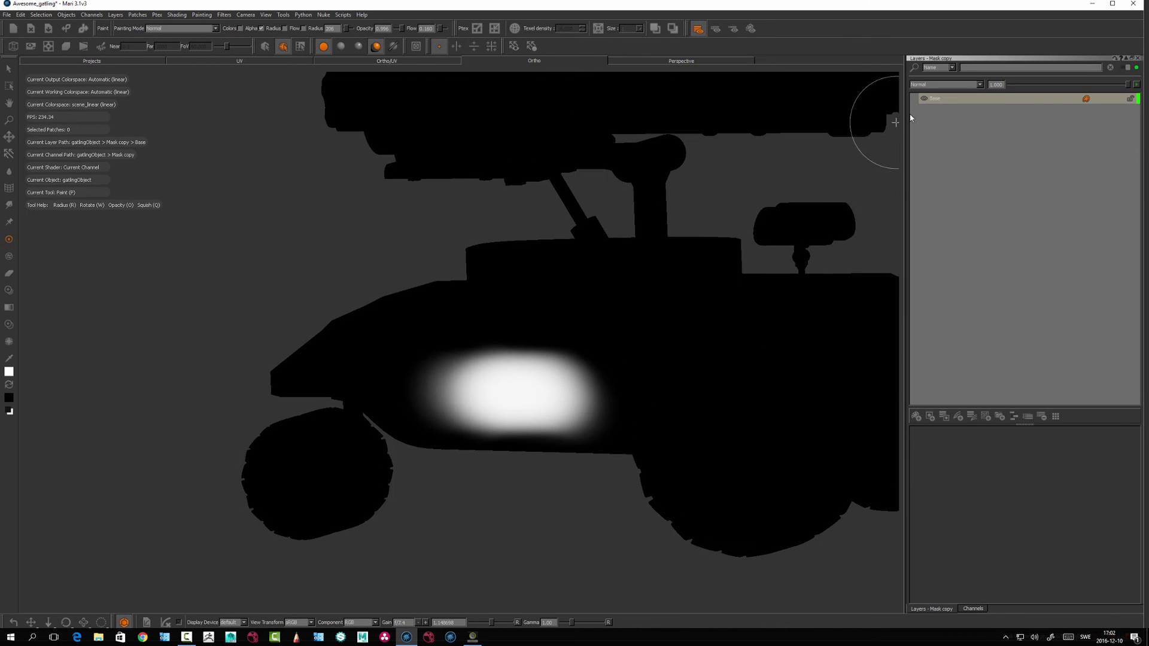
{"action": "left_click_drag", "start_coordinate": [624, 376], "coordinate": [606, 380], "text": "alt"}
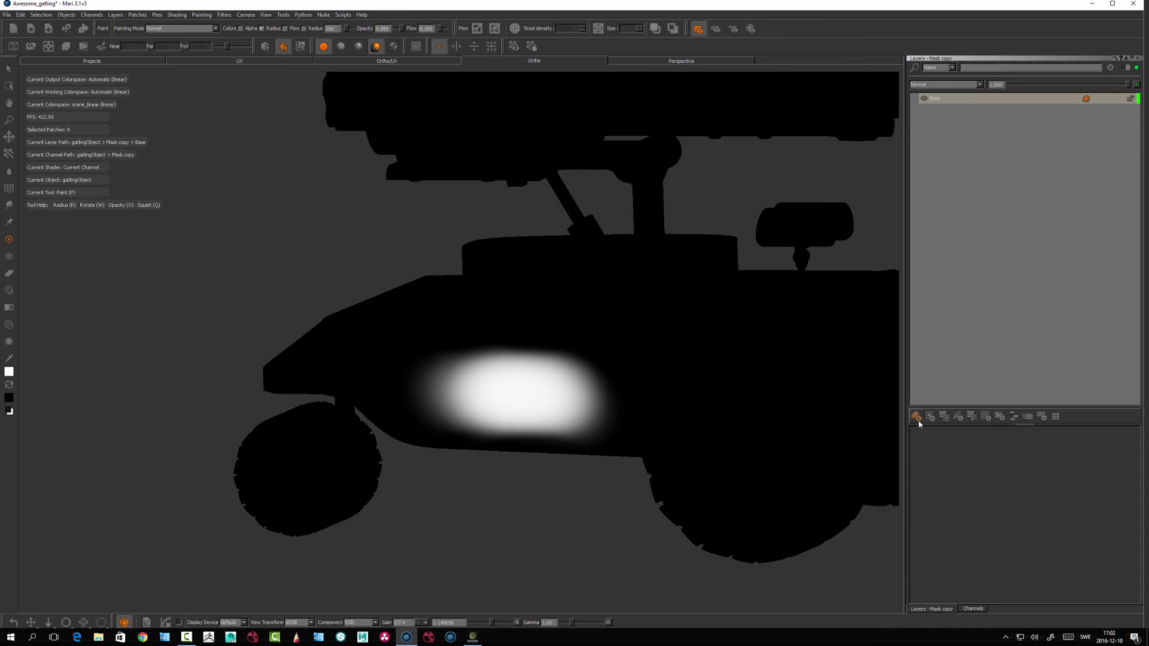
{"action": "mouse_move", "coordinate": [550, 339]}
{"action": "left_mouse_down"}
{"action": "mouse_move", "coordinate": [599, 318]}
{"action": "mouse_move", "coordinate": [654, 367]}
{"action": "mouse_move", "coordinate": [620, 356]}
{"action": "mouse_move", "coordinate": [656, 336]}
{"action": "mouse_move", "coordinate": [643, 335]}
{"action": "left_mouse_up"}
{"action": "key", "text": "ctrl+z"}
{"action": "key", "text": "j"}
{"action": "mouse_move", "coordinate": [664, 292]}
{"action": "left_mouse_down"}
{"action": "mouse_move", "coordinate": [551, 359]}
{"action": "mouse_move", "coordinate": [583, 350]}
{"action": "left_mouse_up"}
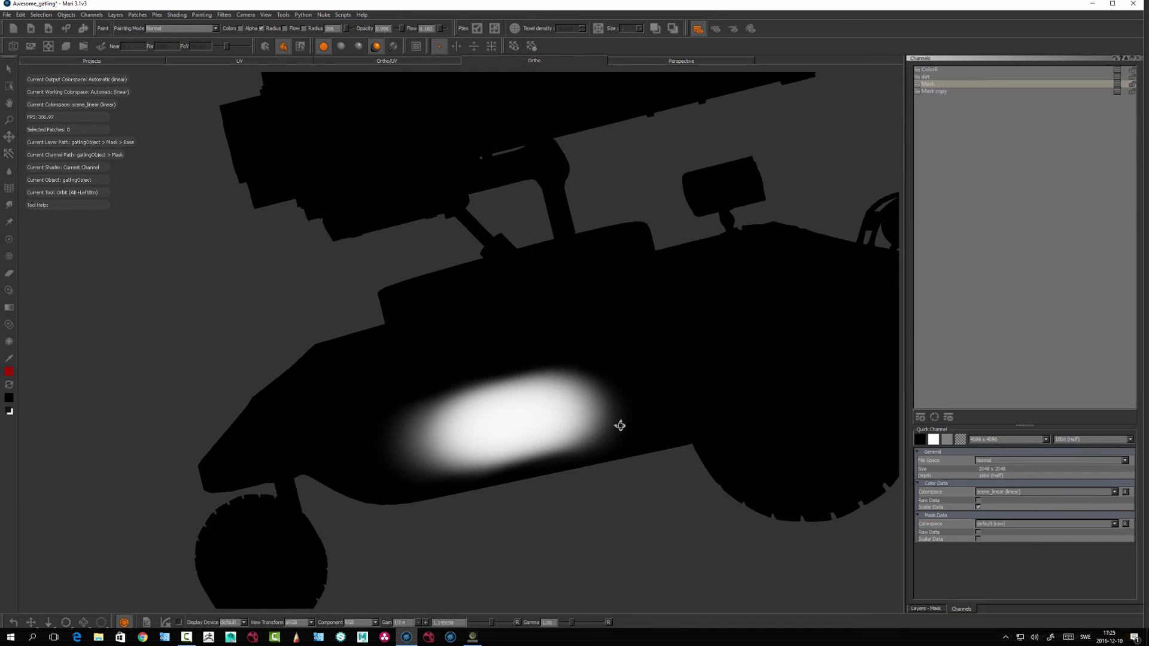
Step: Open the flattened export settings for the current Mask channel using Export Current Channel Flattened
{"action": "mouse_move", "coordinate": [620, 423]}
{"action": "left_mouse_down", "text": "alt"}
{"action": "mouse_move", "coordinate": [634, 423]}
{"action": "mouse_move", "coordinate": [559, 433]}
{"action": "mouse_move", "coordinate": [592, 441]}
{"action": "mouse_move", "coordinate": [588, 432]}
{"action": "left_mouse_up", "text": "alt"}
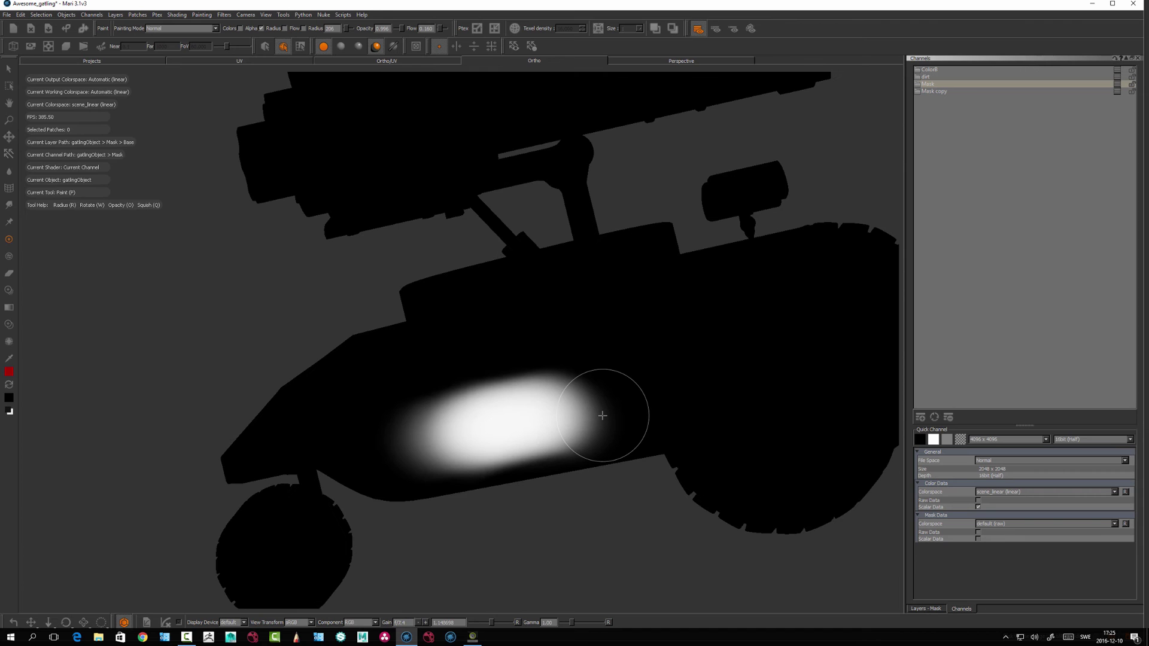
{"action": "left_click", "coordinate": [931, 84]}
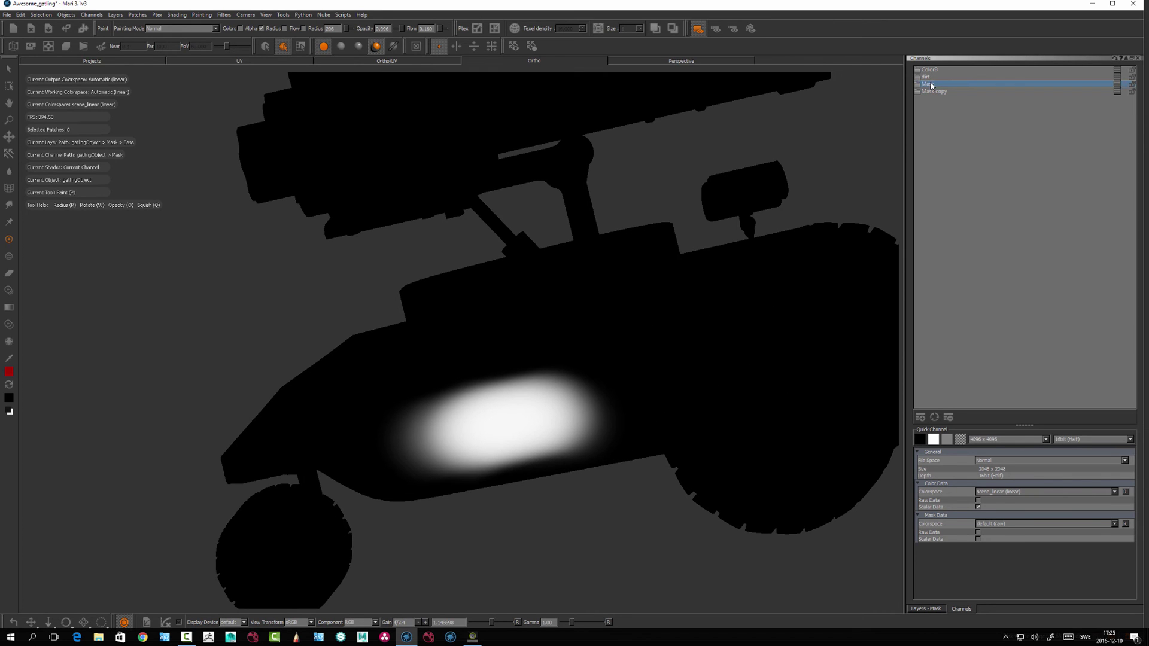
{"action": "right_click", "coordinate": [931, 85]}
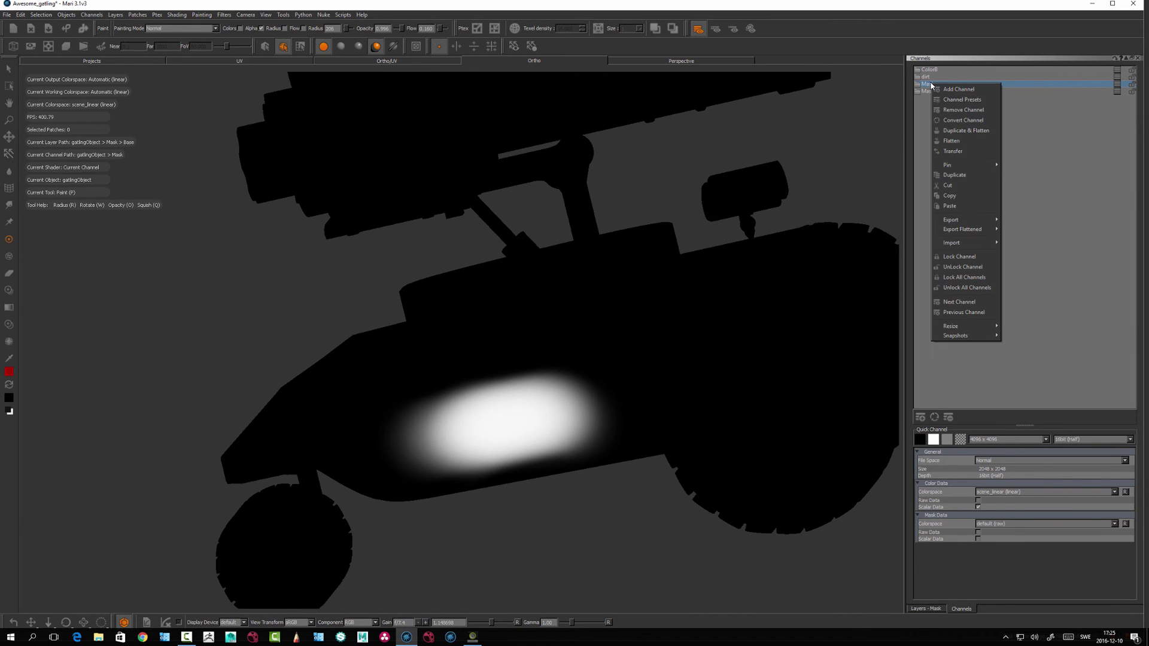
{"action": "mouse_move", "coordinate": [962, 229]}
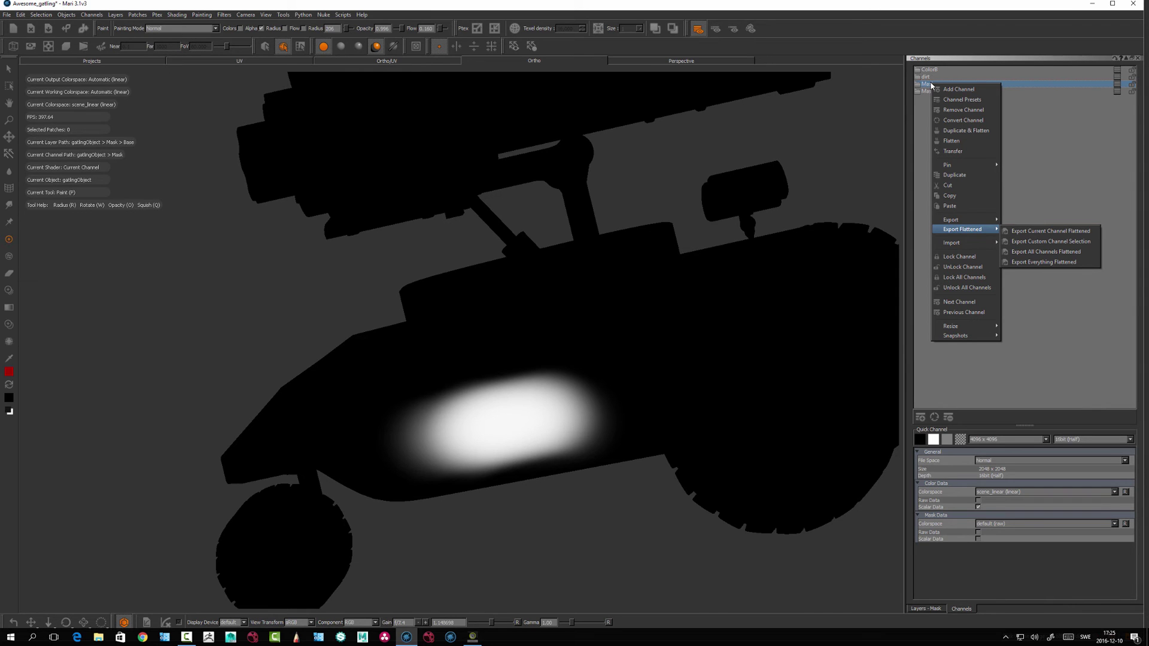
{"action": "key", "text": "Right"}
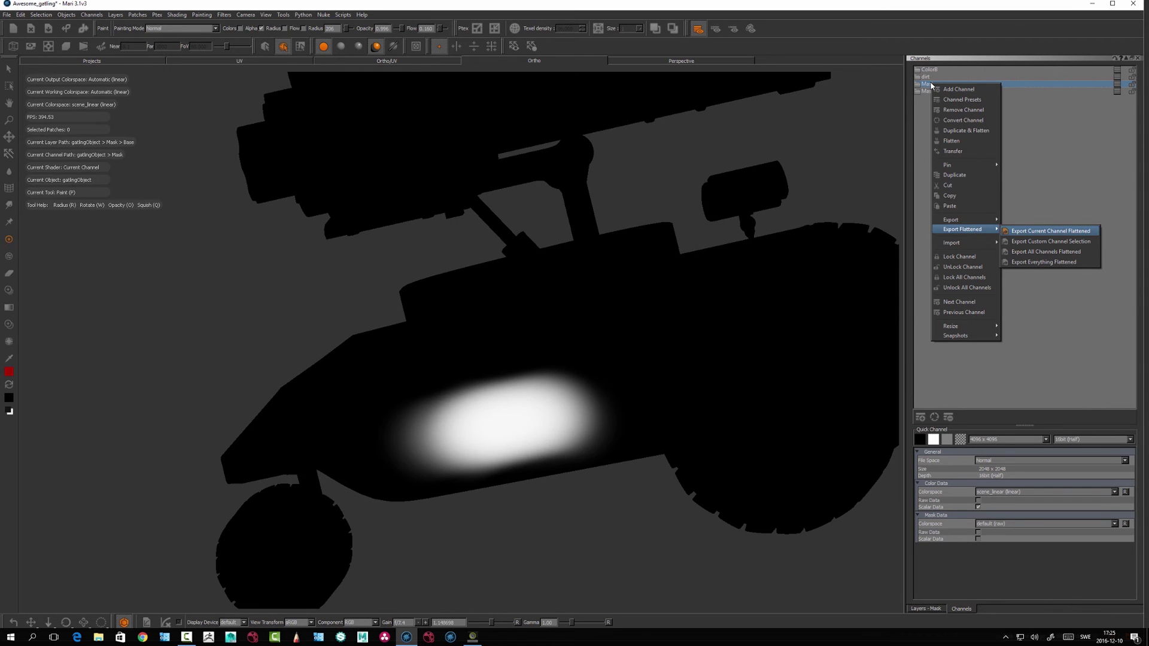
{"action": "key", "text": "Return"}
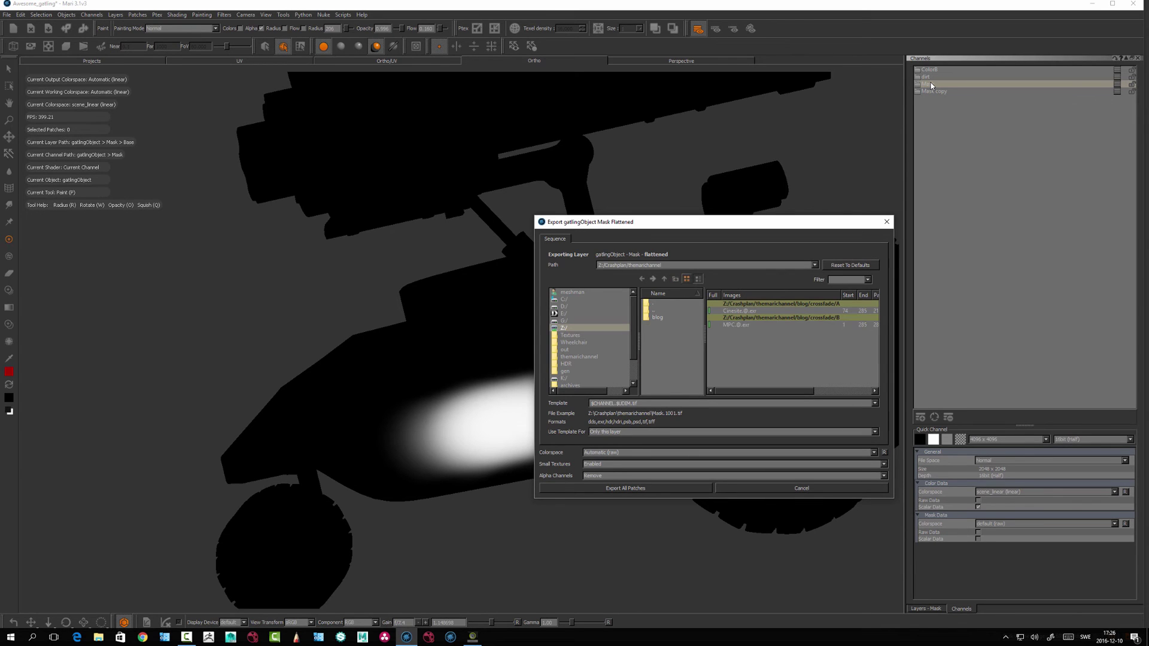
Step: Create a folder named output inside the themarichannel folder and set it as the export path
{"action": "type", "text": "output"}
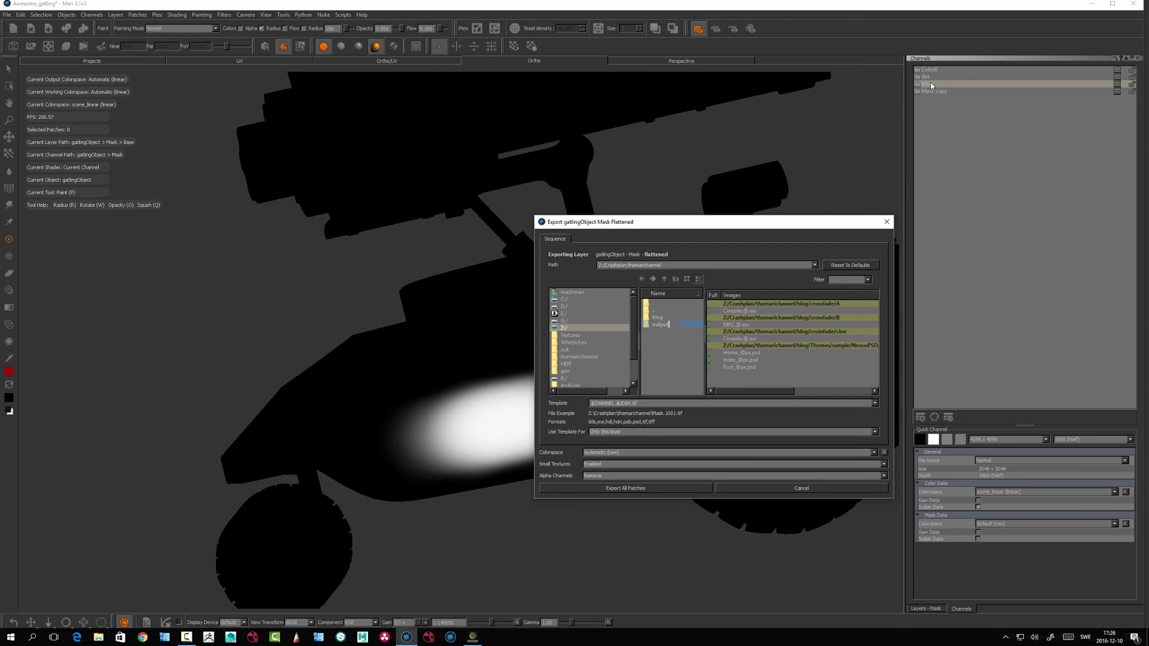
{"action": "key", "text": "Return"}
{"action": "key", "text": "Return"}
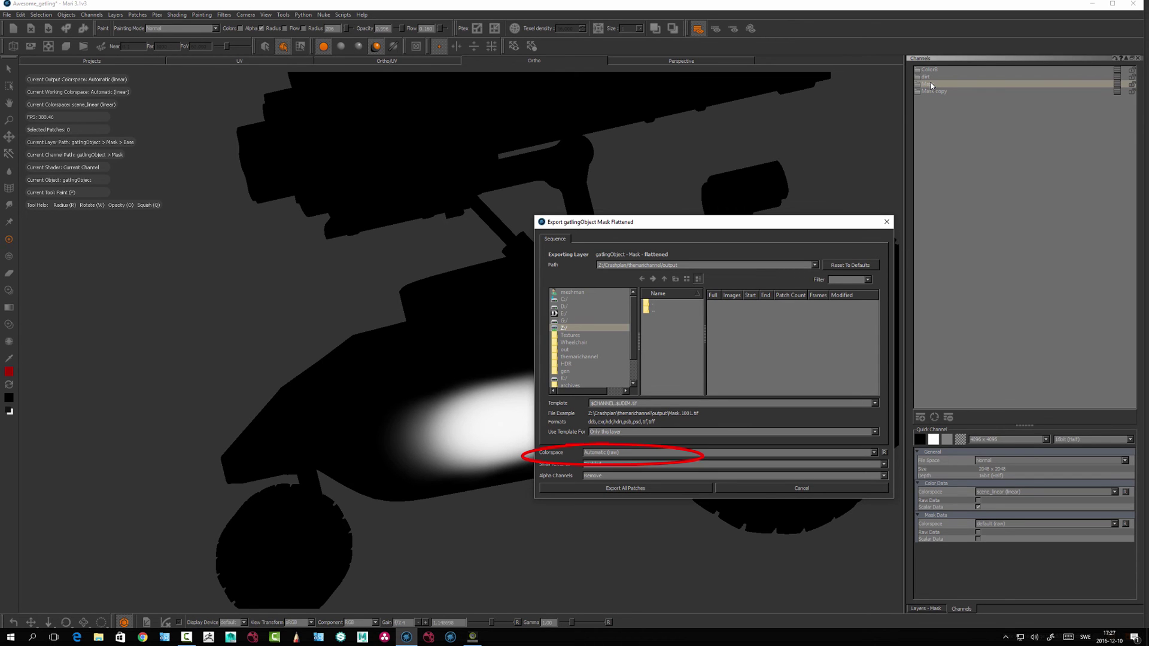
Step: Set the export colorspace to Same As Working (linear) and the file template to $ENTITY_$CHANNEL.$UDIM.exr
{"action": "left_click", "coordinate": [659, 453]}
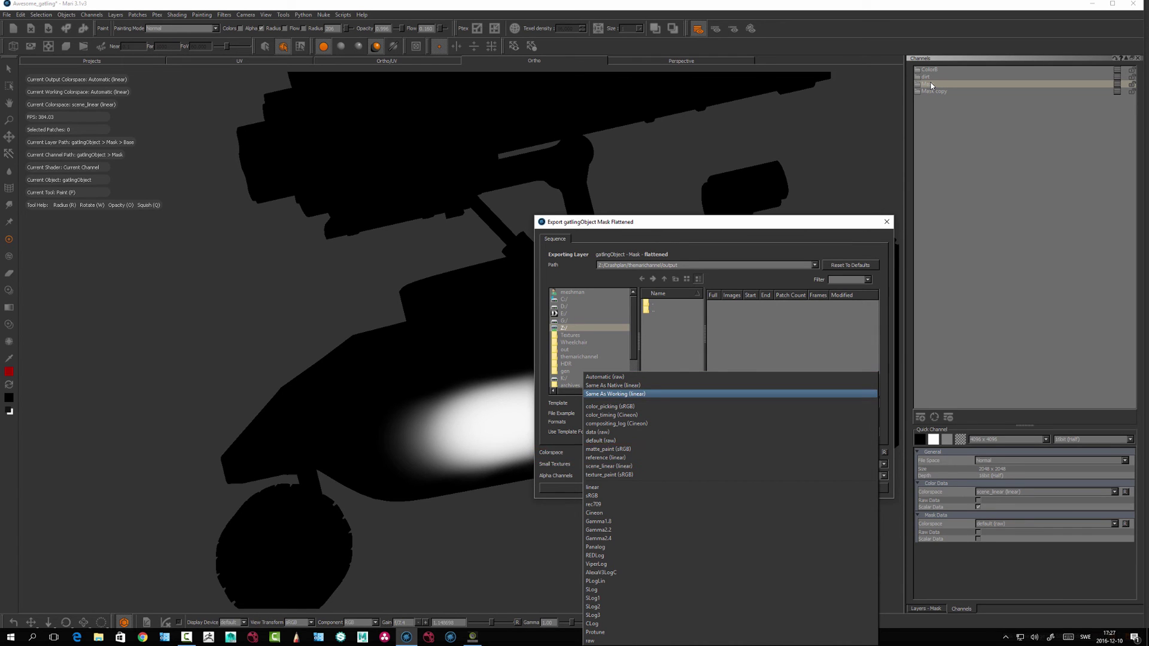
{"action": "key", "text": "Return"}
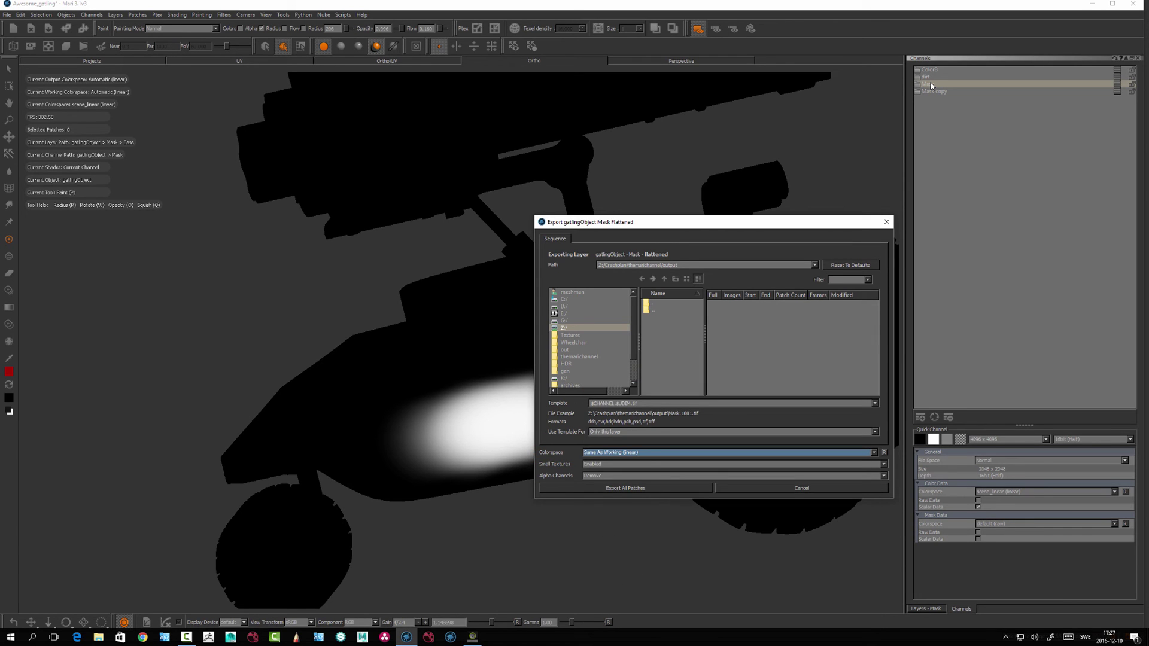
{"action": "key", "text": "shift+Tab"}
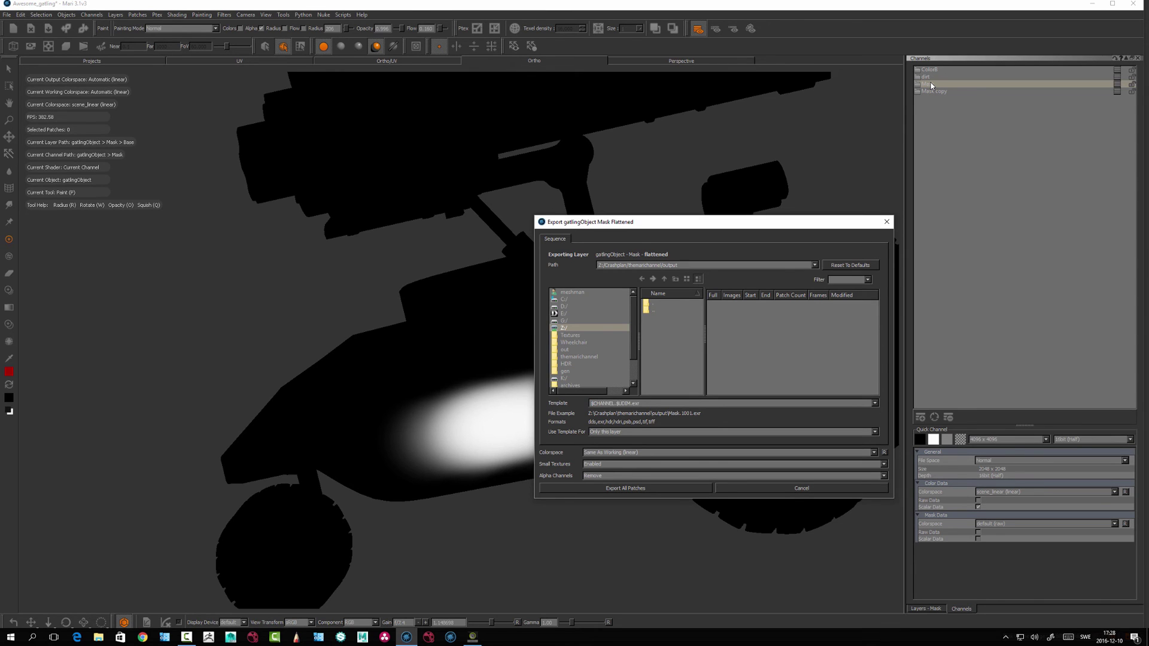
{"action": "type", "text": "$ENTITY_"}
{"action": "mouse_move", "coordinate": [612, 403]}
Step: Try the Disabled option for Small Textures and cancel the Mask channel export
{"action": "key", "text": "space"}
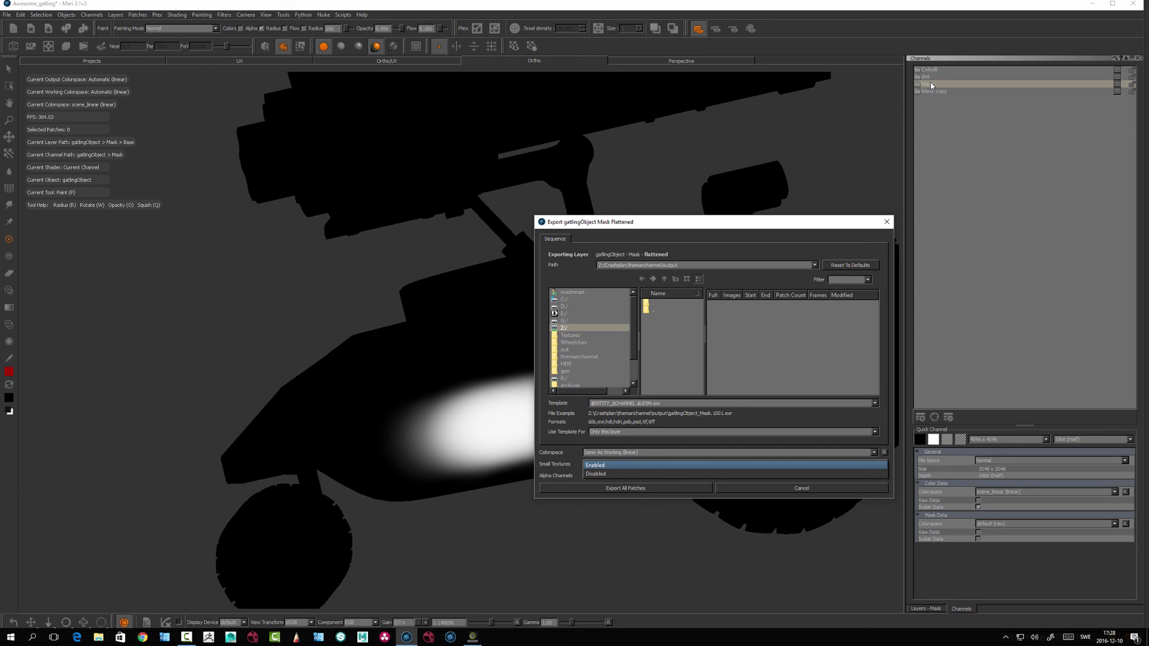
{"action": "left_click", "coordinate": [735, 473]}
{"action": "left_click", "coordinate": [791, 487]}
Step: Examine the painted white spot and the rest of the vehicle from several angles and distances
{"action": "left_click_drag", "start_coordinate": [648, 450], "coordinate": [682, 449], "text": "alt"}
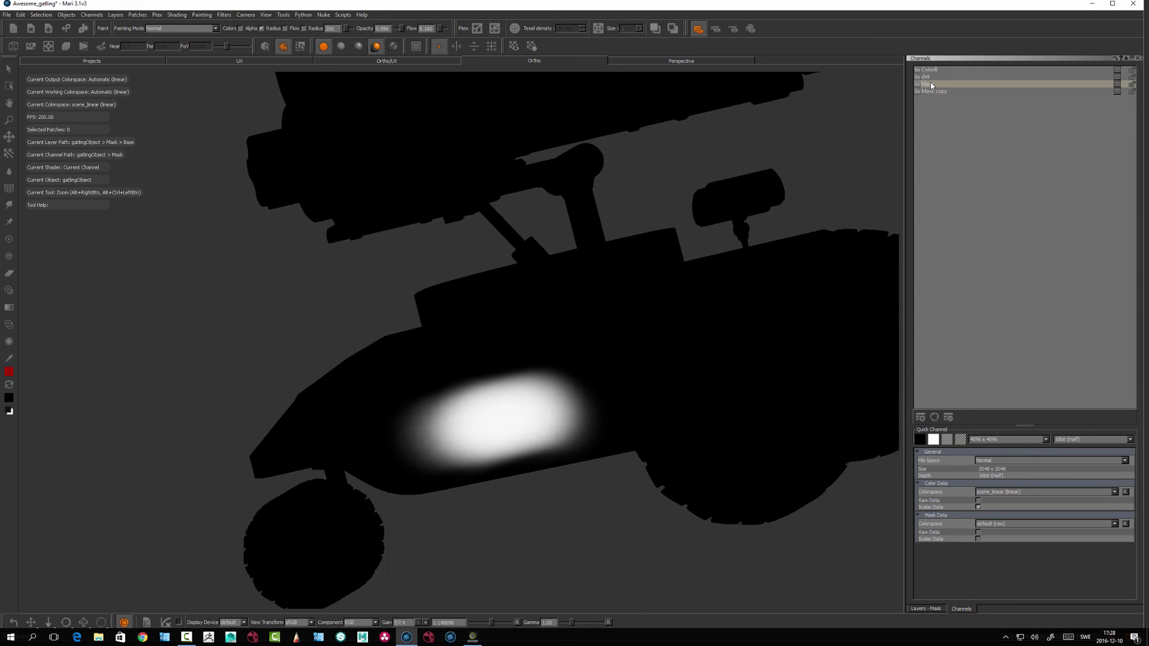
{"action": "right_click_drag", "start_coordinate": [683, 450], "coordinate": [575, 450], "text": "alt"}
{"action": "middle_click_drag", "start_coordinate": [575, 450], "coordinate": [568, 447], "text": "alt"}
{"action": "mouse_move", "coordinate": [838, 311]}
{"action": "left_mouse_down", "text": "alt"}
{"action": "mouse_move", "coordinate": [850, 281]}
{"action": "mouse_move", "coordinate": [807, 298]}
{"action": "left_mouse_up", "text": "alt"}
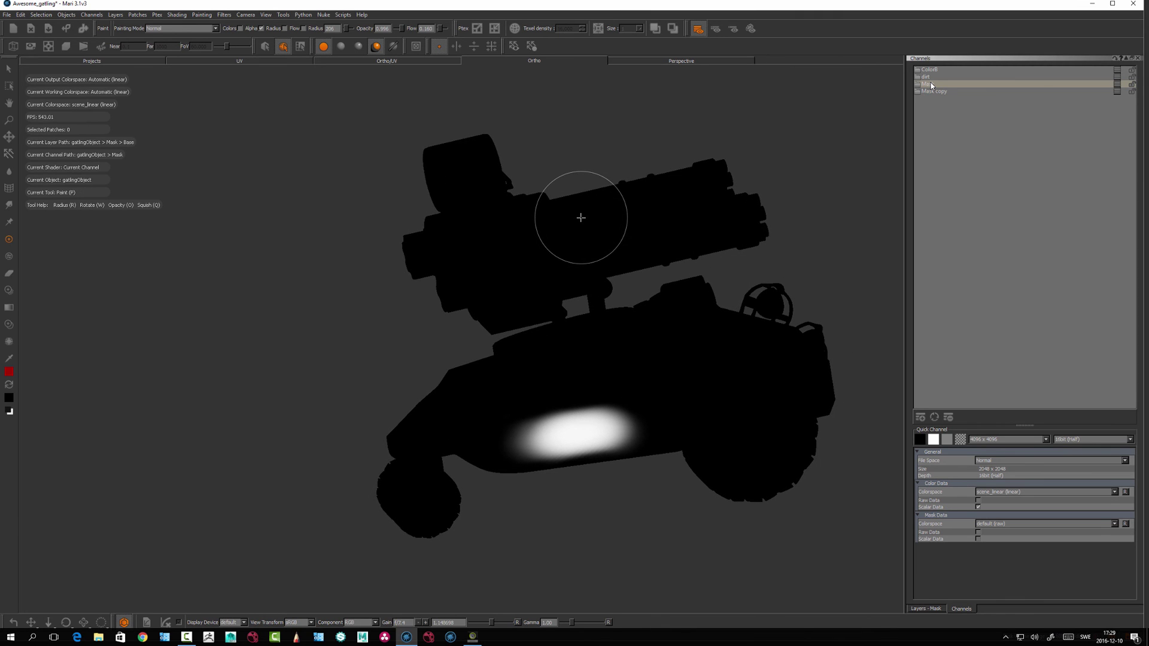
{"action": "left_click_drag", "start_coordinate": [673, 474], "coordinate": [652, 425], "text": "alt"}
{"action": "middle_click_drag", "start_coordinate": [652, 425], "coordinate": [658, 434], "text": "alt"}
{"action": "left_click_drag", "start_coordinate": [658, 434], "coordinate": [629, 386], "text": "alt"}
{"action": "middle_click_drag", "start_coordinate": [627, 441], "coordinate": [650, 414], "text": "alt"}
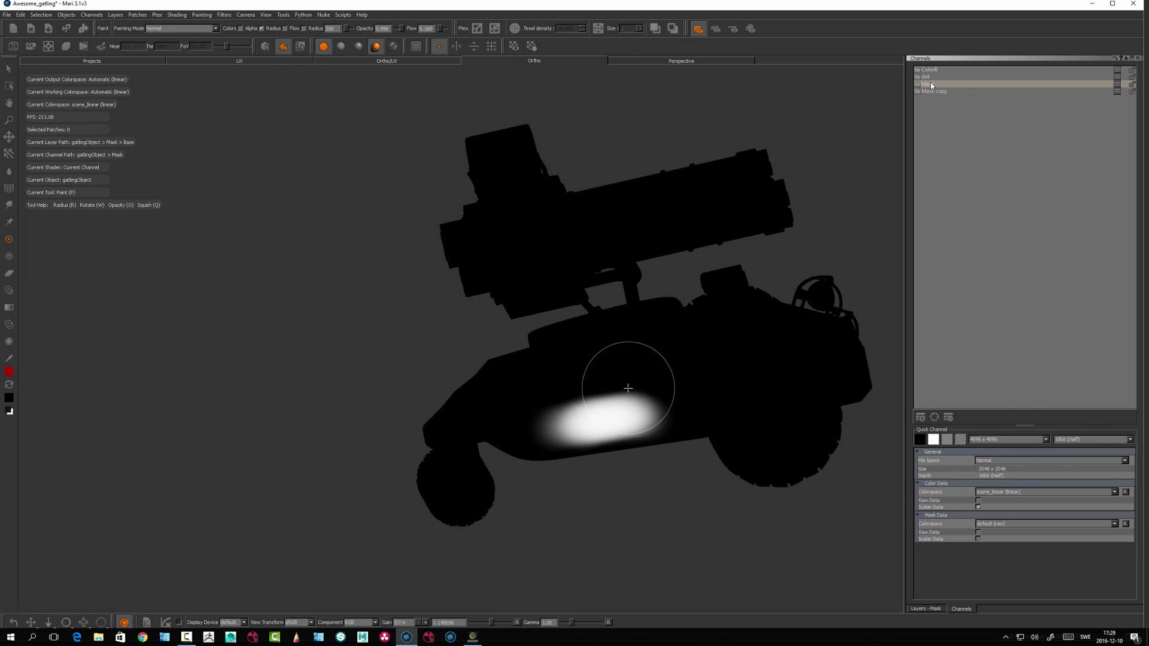
{"action": "scroll", "coordinate": [625, 371], "scroll_direction": "up", "scroll_amount": 2}
{"action": "mouse_move", "coordinate": [621, 446]}
{"action": "left_mouse_down", "text": "alt"}
{"action": "mouse_move", "coordinate": [628, 426]}
{"action": "mouse_move", "coordinate": [623, 440]}
{"action": "left_mouse_up", "text": "alt"}
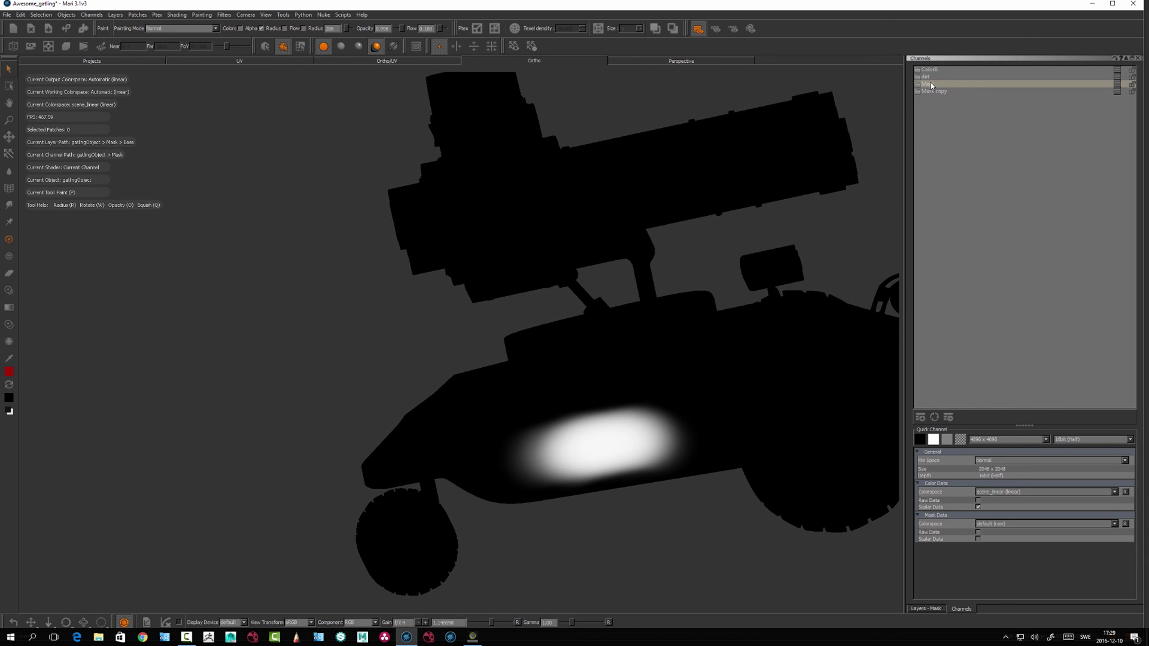
Step: Select the two patches on the vehicle's side body that carry the white spot
{"action": "left_click", "coordinate": [8, 68]}
{"action": "left_click_drag", "start_coordinate": [482, 491], "coordinate": [540, 475], "text": "alt"}
{"action": "left_click", "coordinate": [539, 474]}
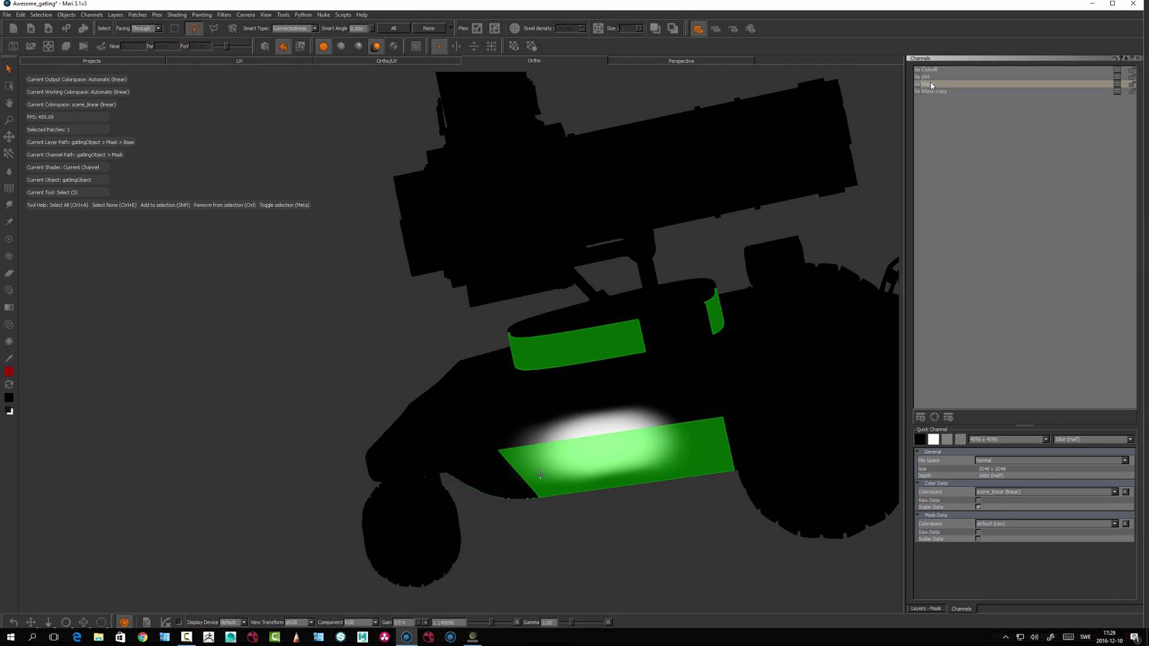
{"action": "left_click", "coordinate": [554, 424], "text": "shift"}
{"action": "left_click_drag", "start_coordinate": [554, 424], "coordinate": [552, 458], "text": "alt"}
{"action": "left_click_drag", "start_coordinate": [537, 343], "coordinate": [547, 348], "text": "alt"}
{"action": "mouse_move", "coordinate": [527, 500]}
{"action": "left_mouse_down", "text": "alt"}
{"action": "mouse_move", "coordinate": [513, 503]}
{"action": "mouse_move", "coordinate": [541, 518]}
{"action": "left_mouse_up", "text": "alt"}
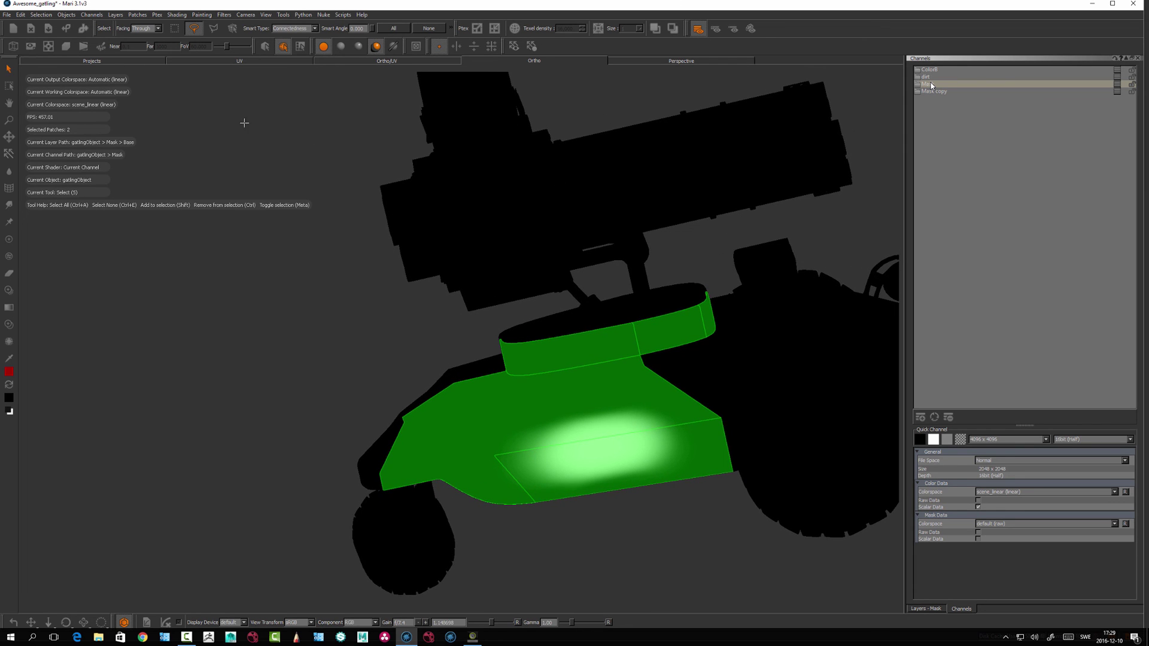
Step: Switch to the UV view and examine where the white paint falls on the selected patches
{"action": "left_click", "coordinate": [239, 61]}
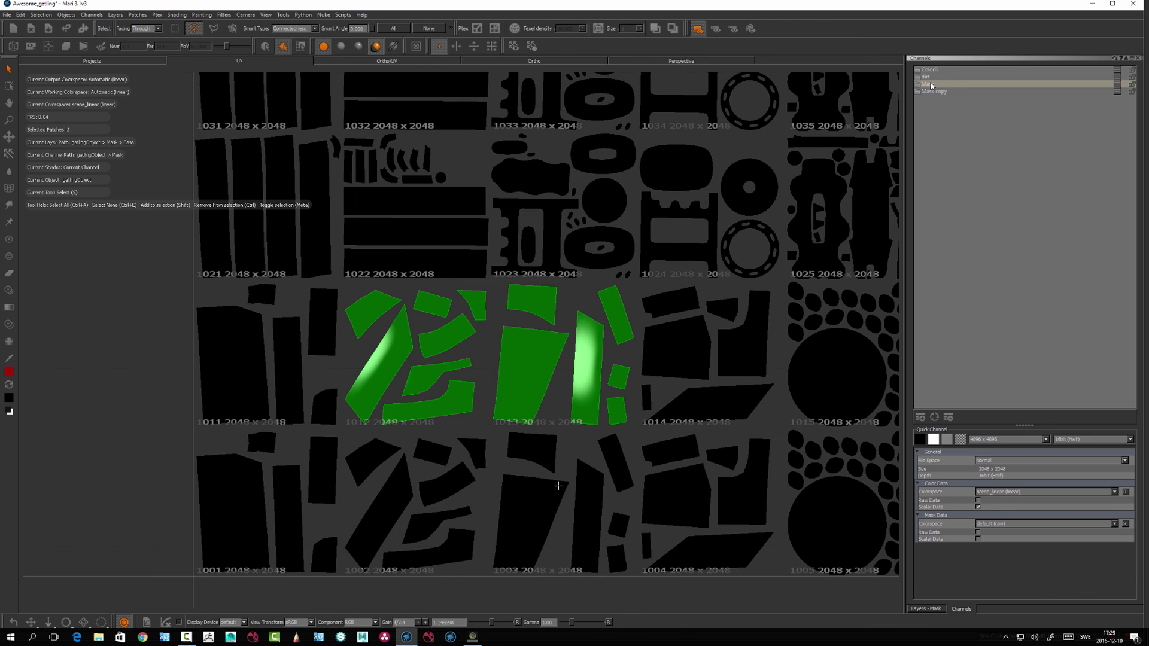
{"action": "middle_click_drag", "start_coordinate": [560, 472], "coordinate": [665, 494], "text": "alt"}
{"action": "right_click_drag", "start_coordinate": [590, 440], "coordinate": [611, 445], "text": "alt"}
{"action": "middle_click_drag", "start_coordinate": [611, 446], "coordinate": [566, 444], "text": "alt"}
{"action": "right_click_drag", "start_coordinate": [566, 444], "coordinate": [516, 405], "text": "alt"}
{"action": "middle_click_drag", "start_coordinate": [658, 381], "coordinate": [647, 384], "text": "alt"}
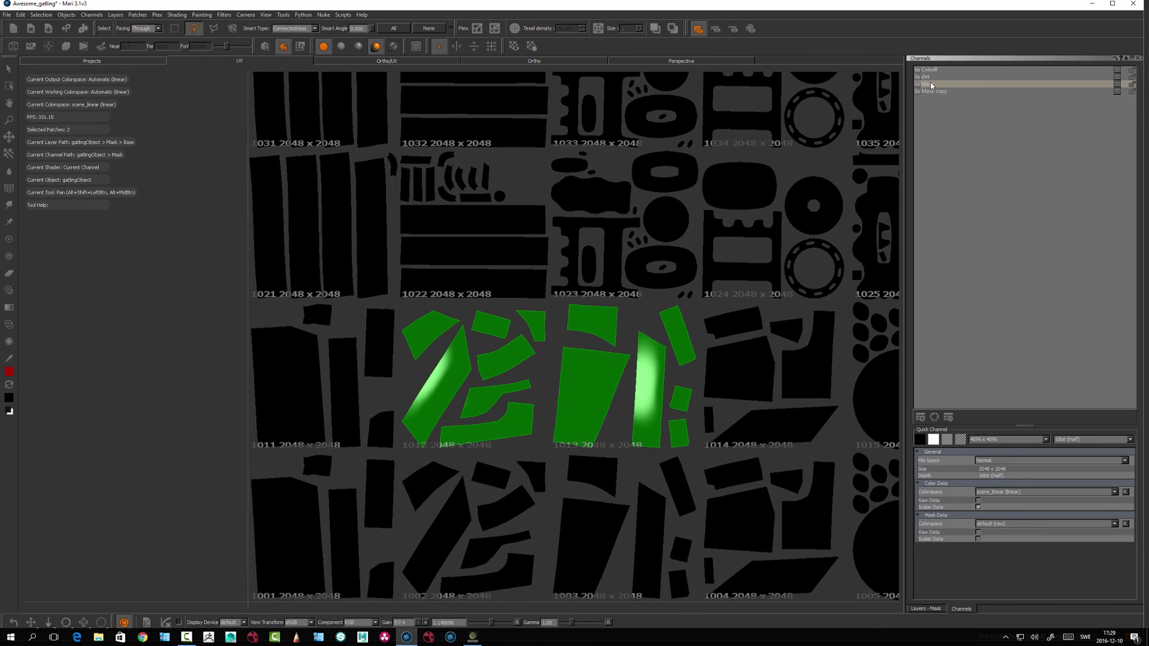
{"action": "right_click_drag", "start_coordinate": [647, 384], "coordinate": [580, 448], "text": "alt"}
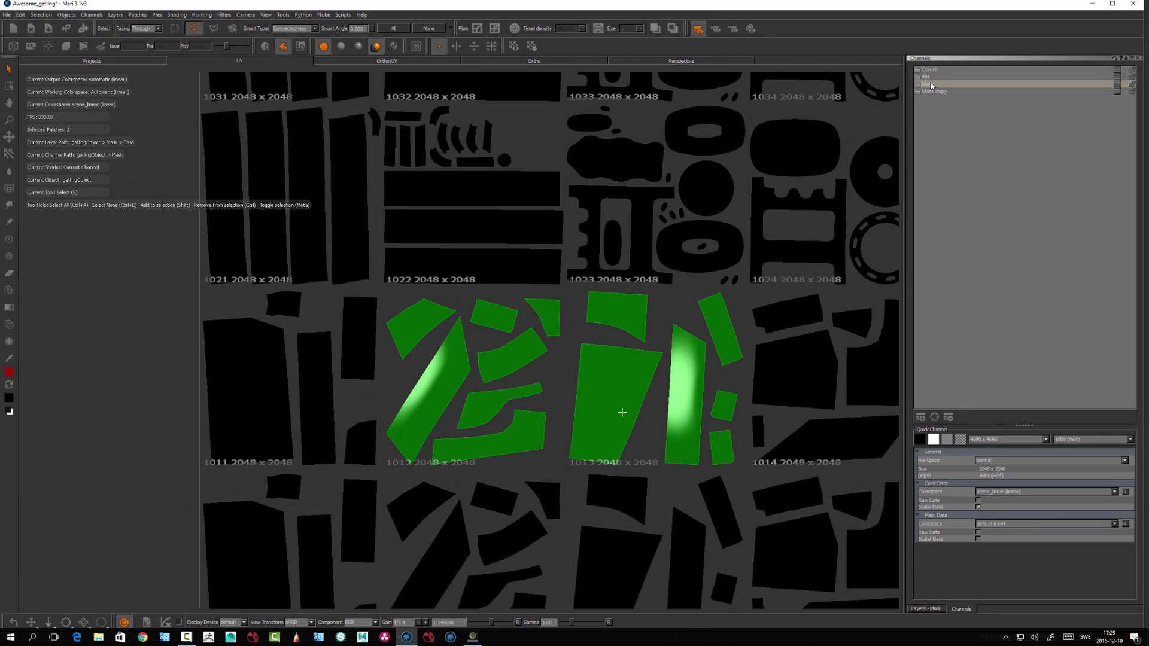
Step: Survey the unselected UDIM patches surrounding the selection, up to the 1041 row of the UV layout
{"action": "scroll", "coordinate": [591, 430], "scroll_direction": "down", "scroll_amount": 5}
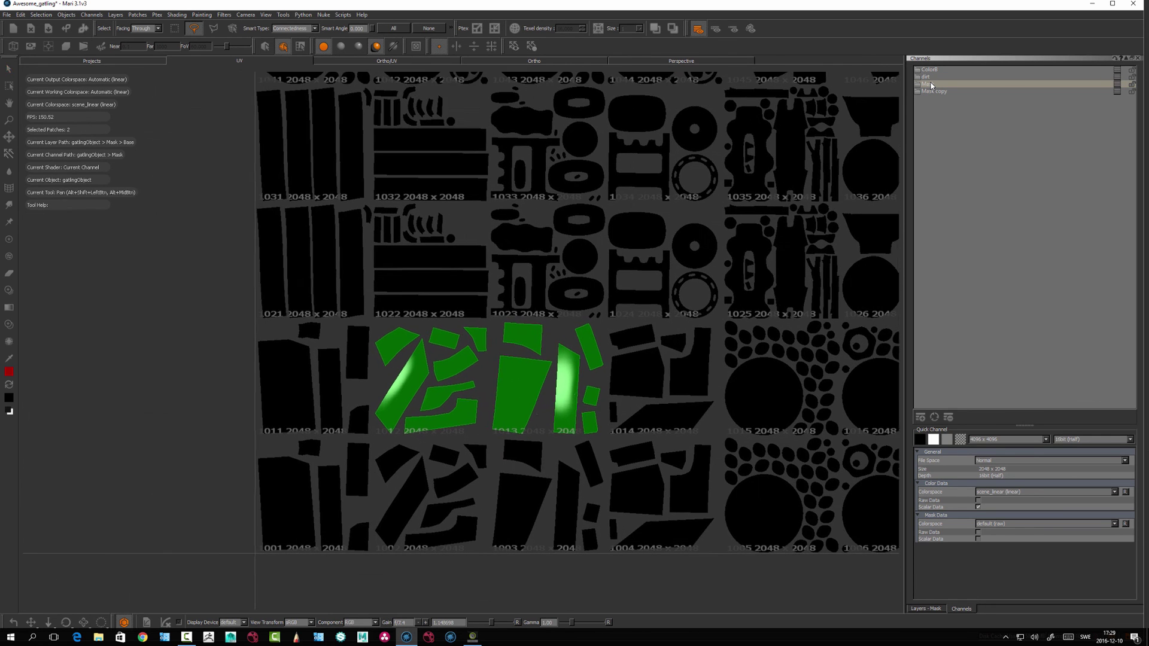
{"action": "middle_click_drag", "start_coordinate": [536, 393], "coordinate": [520, 482], "text": "alt"}
{"action": "scroll", "coordinate": [520, 389], "scroll_direction": "down", "scroll_amount": 2}
{"action": "middle_click_drag", "start_coordinate": [515, 407], "coordinate": [585, 418], "text": "alt"}
{"action": "middle_click_drag", "start_coordinate": [541, 341], "coordinate": [605, 369], "text": "alt"}
{"action": "middle_click_drag", "start_coordinate": [579, 319], "coordinate": [605, 385], "text": "alt"}
{"action": "right_click_drag", "start_coordinate": [622, 359], "coordinate": [682, 307], "text": "alt"}
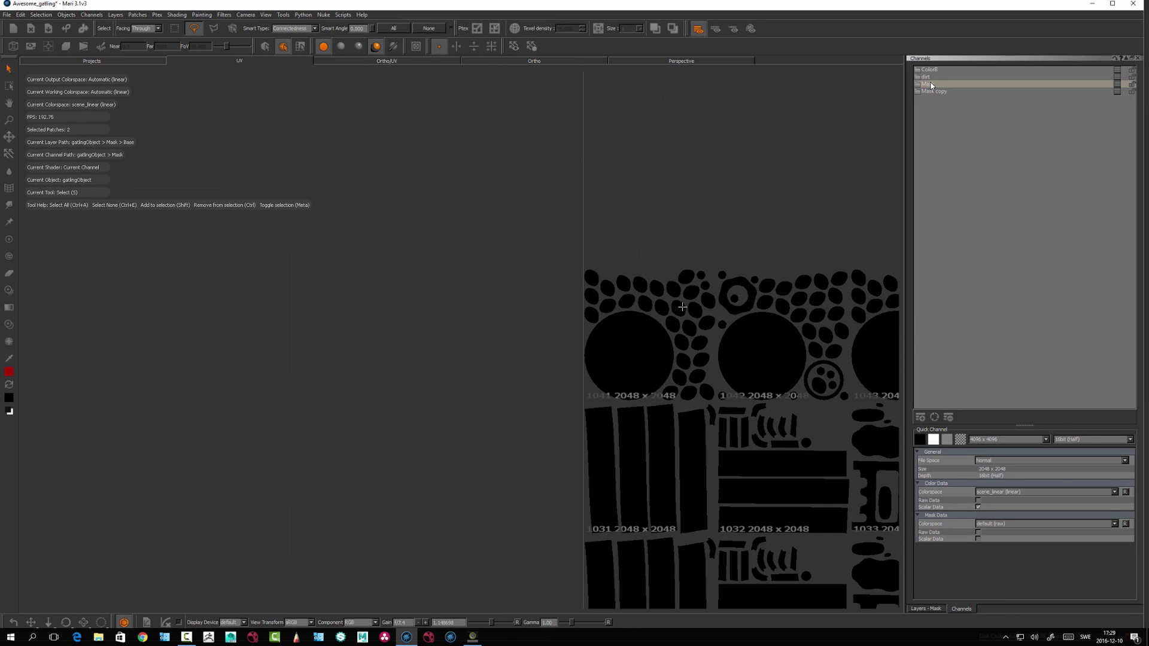
Step: Paint a small soft red dab on the strips of patch 1032 using a reduced brush radius
{"action": "middle_click_drag", "start_coordinate": [668, 356], "coordinate": [618, 342], "text": "alt"}
{"action": "right_click_drag", "start_coordinate": [618, 342], "coordinate": [654, 331], "text": "alt"}
{"action": "middle_click_drag", "start_coordinate": [654, 331], "coordinate": [578, 323], "text": "alt"}
{"action": "right_click_drag", "start_coordinate": [610, 270], "coordinate": [579, 291], "text": "alt"}
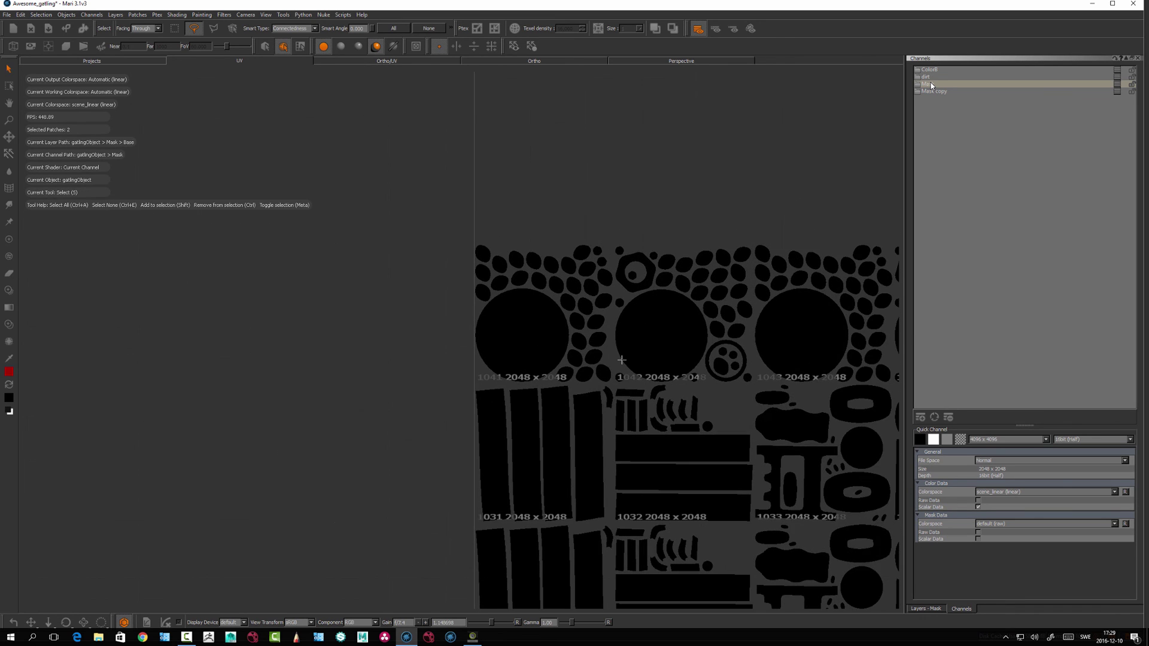
{"action": "middle_click_drag", "start_coordinate": [680, 209], "coordinate": [591, 142], "text": "alt"}
{"action": "right_click_drag", "start_coordinate": [591, 141], "coordinate": [611, 126], "text": "alt"}
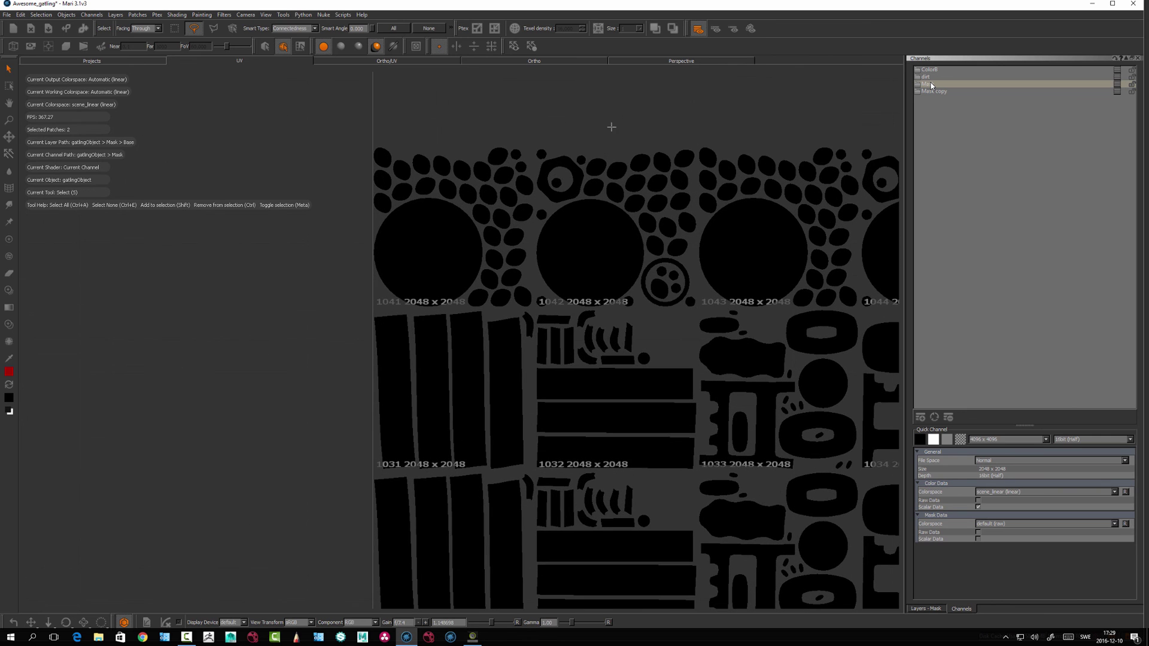
{"action": "key", "text": "p"}
{"action": "scroll", "coordinate": [616, 375], "scroll_direction": "up", "scroll_amount": 2}
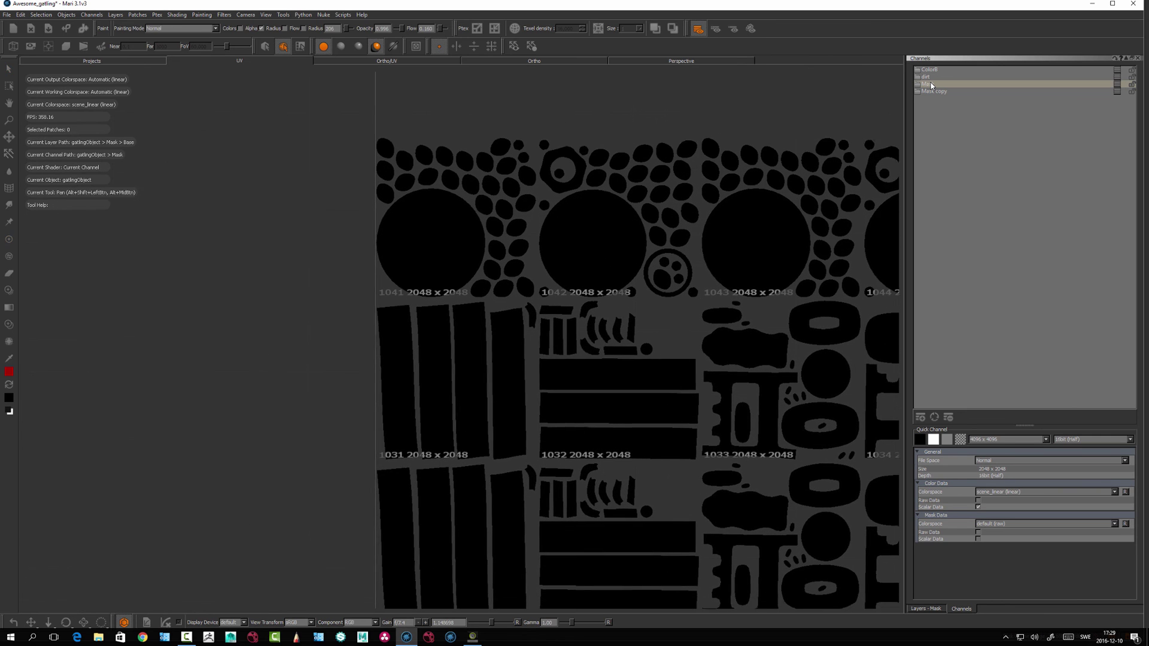
{"action": "key", "text": "r"}
{"action": "left_click_drag", "start_coordinate": [605, 357], "coordinate": [593, 372]}
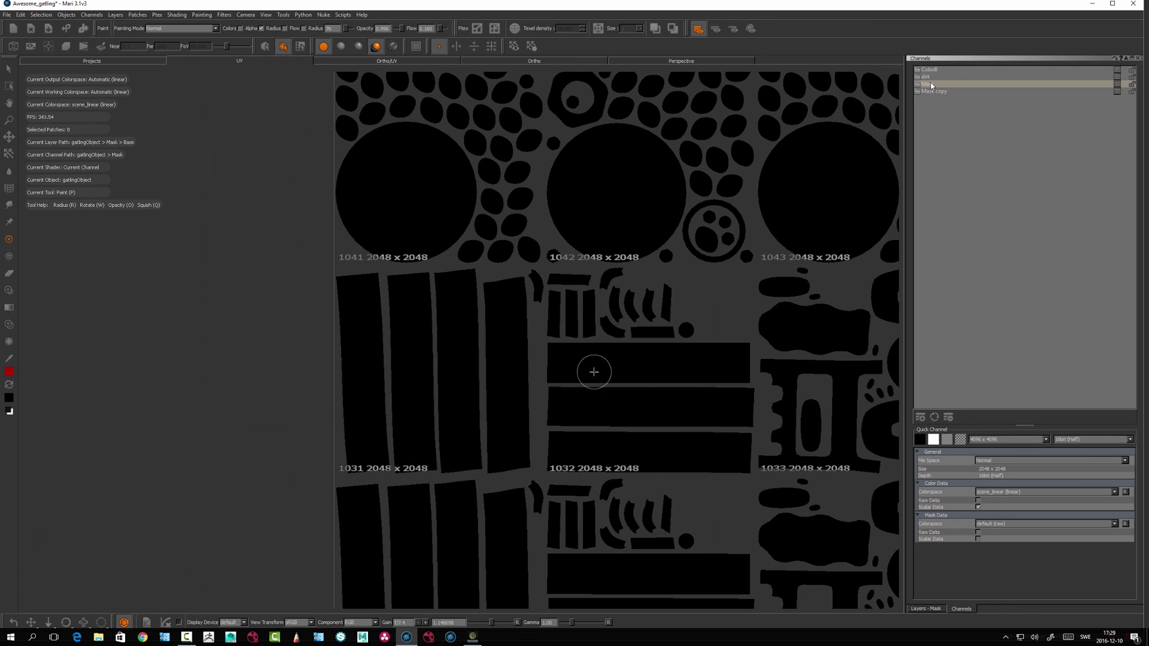
{"action": "left_click", "coordinate": [590, 370]}
Step: Open the Mask channel's layers, try a soft red stroke on patch 1032, and undo it
{"action": "left_click", "coordinate": [932, 85]}
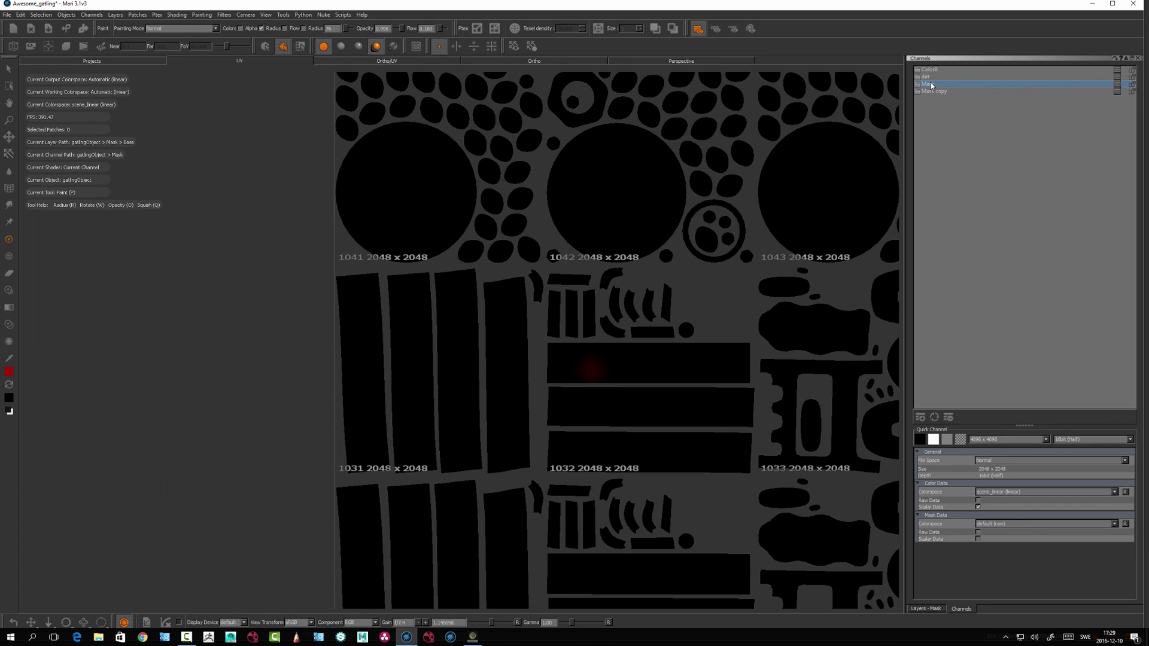
{"action": "double_click", "coordinate": [931, 85]}
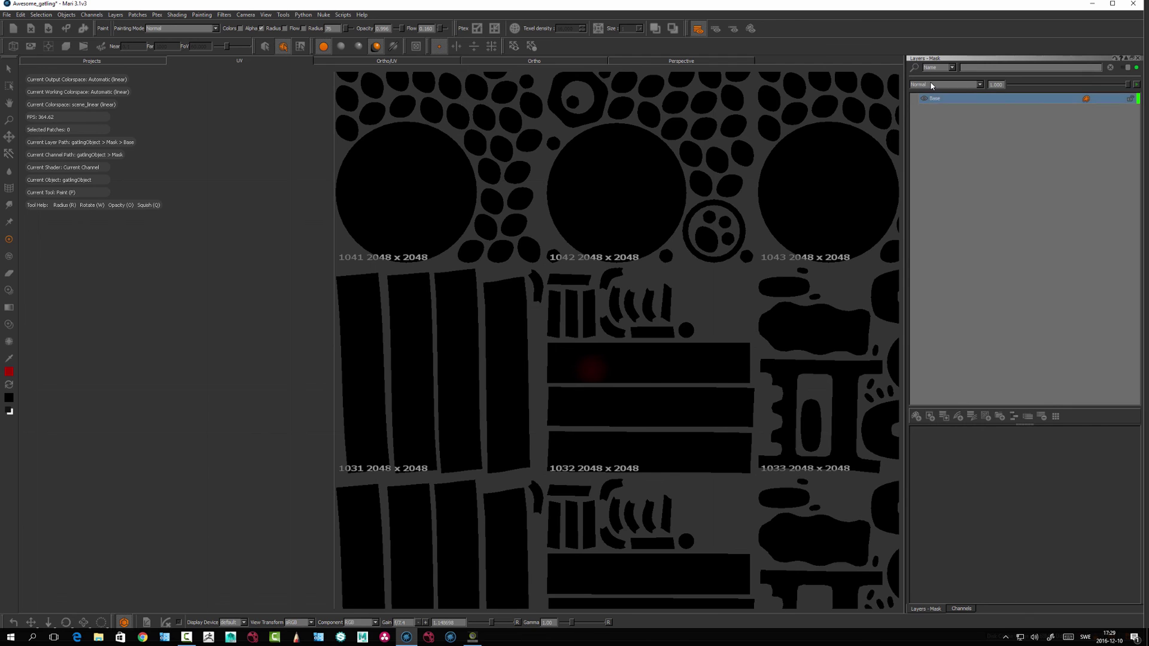
{"action": "middle_click_drag", "start_coordinate": [600, 478], "coordinate": [603, 465], "text": "alt"}
{"action": "left_click_drag", "start_coordinate": [603, 402], "coordinate": [654, 400]}
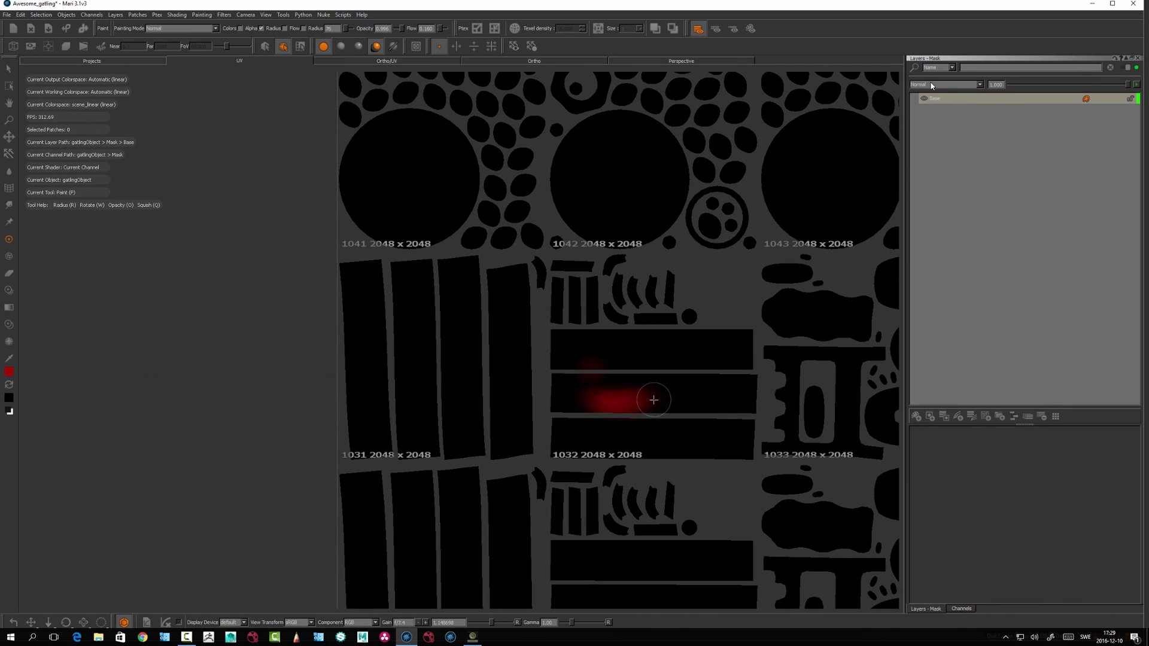
{"action": "key", "text": "ctrl+z"}
Step: Paint a small red dot on the middle horizontal strip of patch 1032 with the Hard50 basic brush
{"action": "key", "text": "k"}
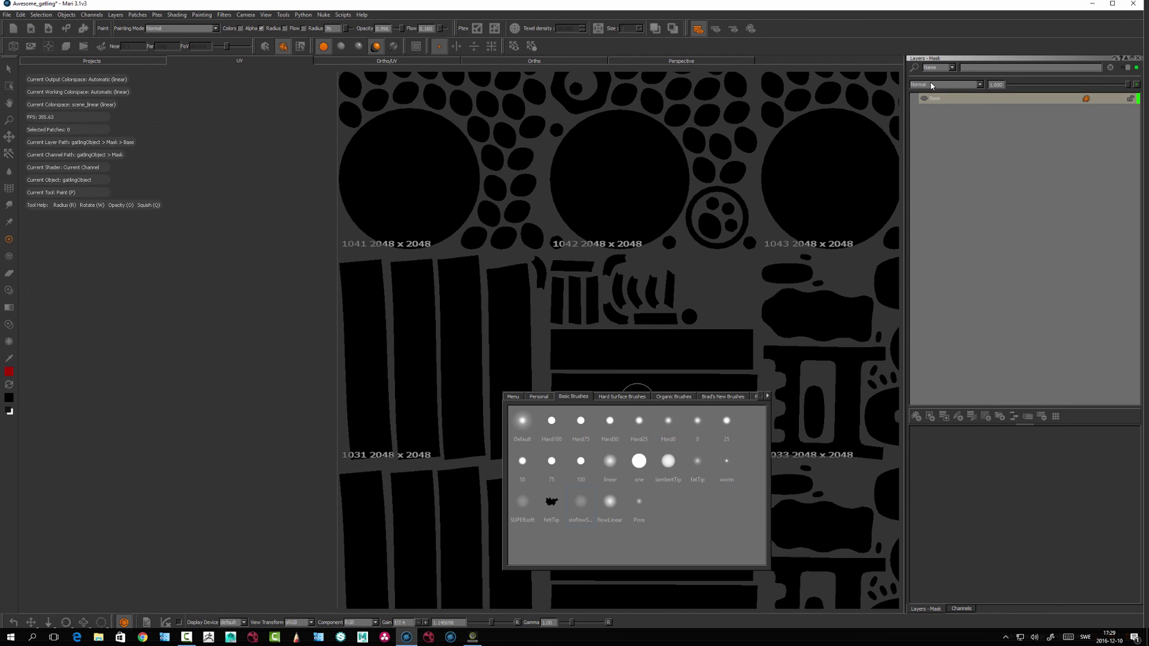
{"action": "left_click", "coordinate": [610, 422]}
{"action": "scroll", "coordinate": [646, 398], "scroll_direction": "up", "scroll_amount": 5}
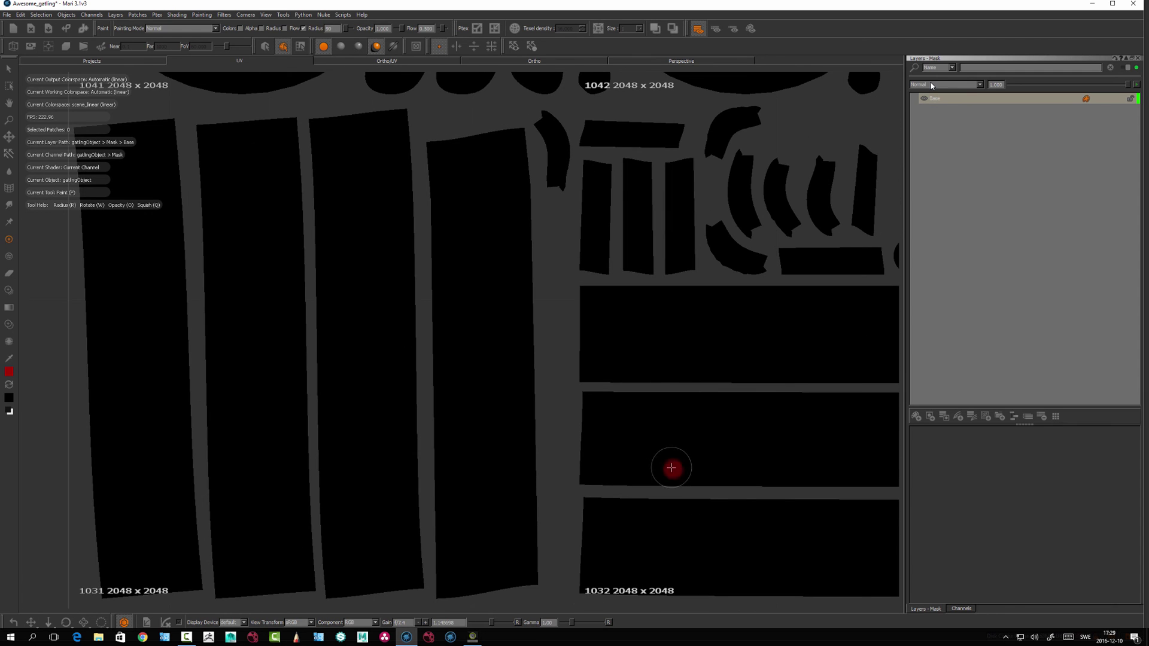
{"action": "left_click", "coordinate": [671, 468]}
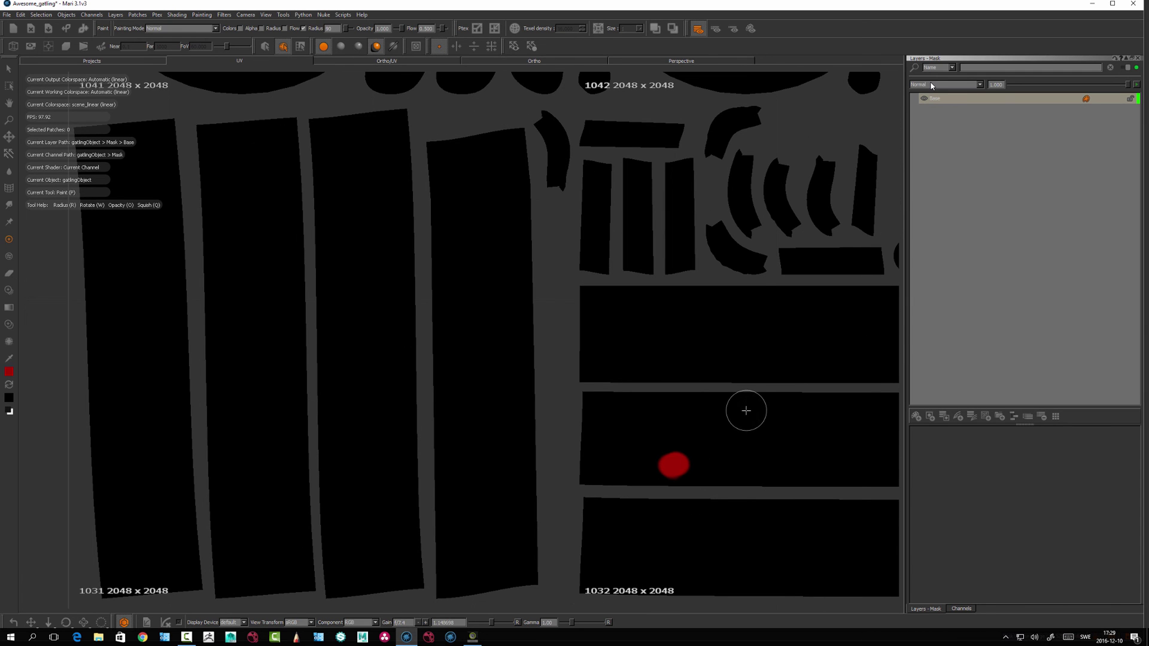
Step: Compare the painted and blank patches across the UV layout, and inspect the vehicle's white spot in the Ortho view
{"action": "scroll", "coordinate": [746, 410], "scroll_direction": "down", "scroll_amount": 6}
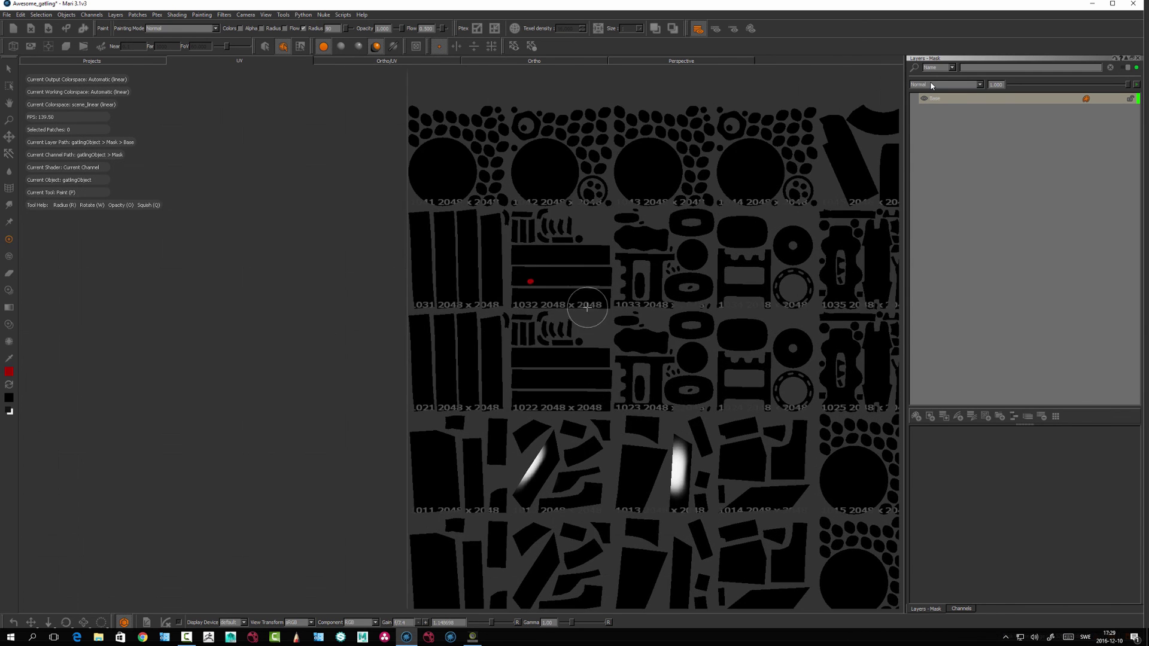
{"action": "middle_click_drag", "start_coordinate": [557, 280], "coordinate": [560, 316], "text": "alt"}
{"action": "middle_click_drag", "start_coordinate": [724, 470], "coordinate": [650, 471], "text": "alt"}
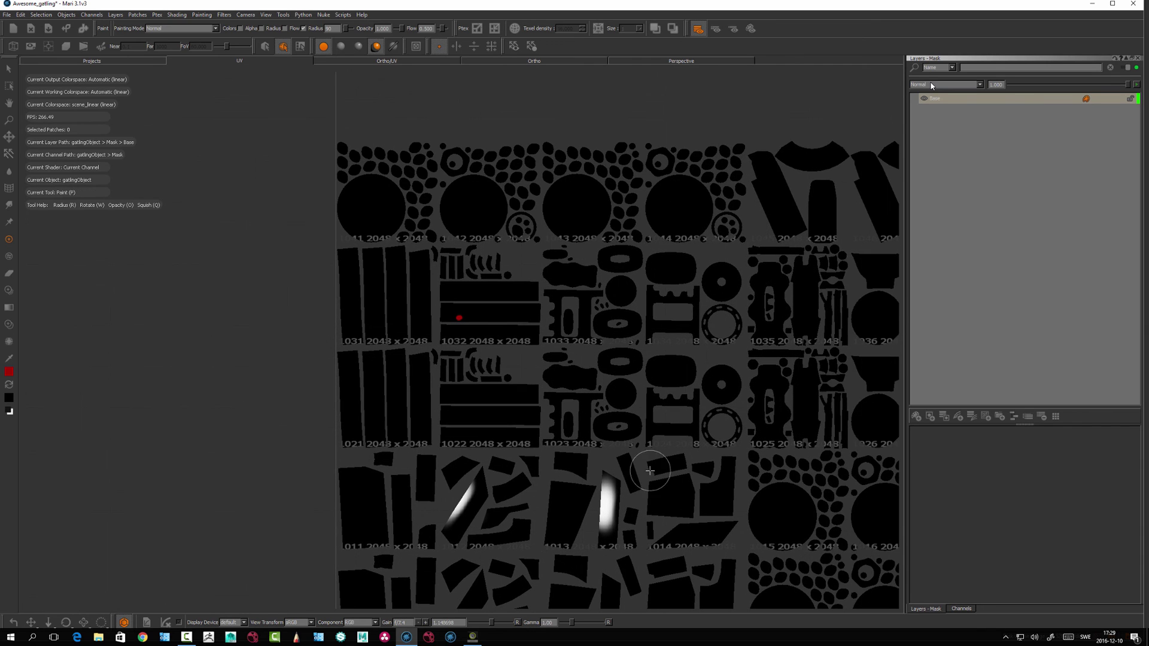
{"action": "middle_click_drag", "start_coordinate": [712, 449], "coordinate": [718, 501], "text": "alt"}
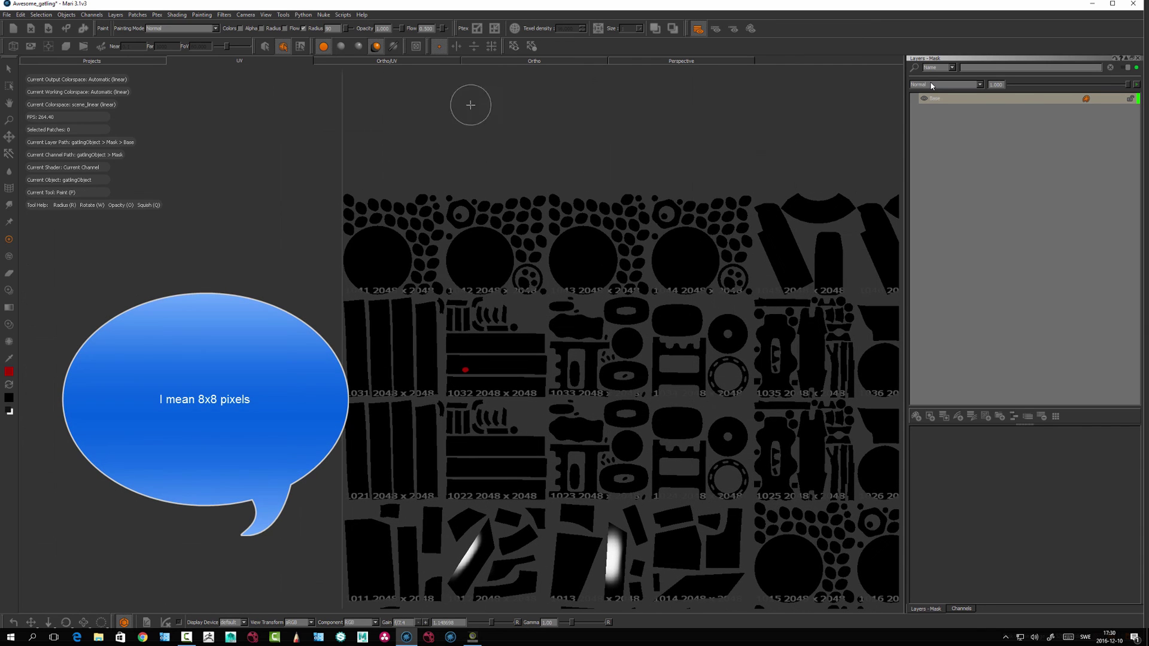
{"action": "left_click", "coordinate": [534, 61]}
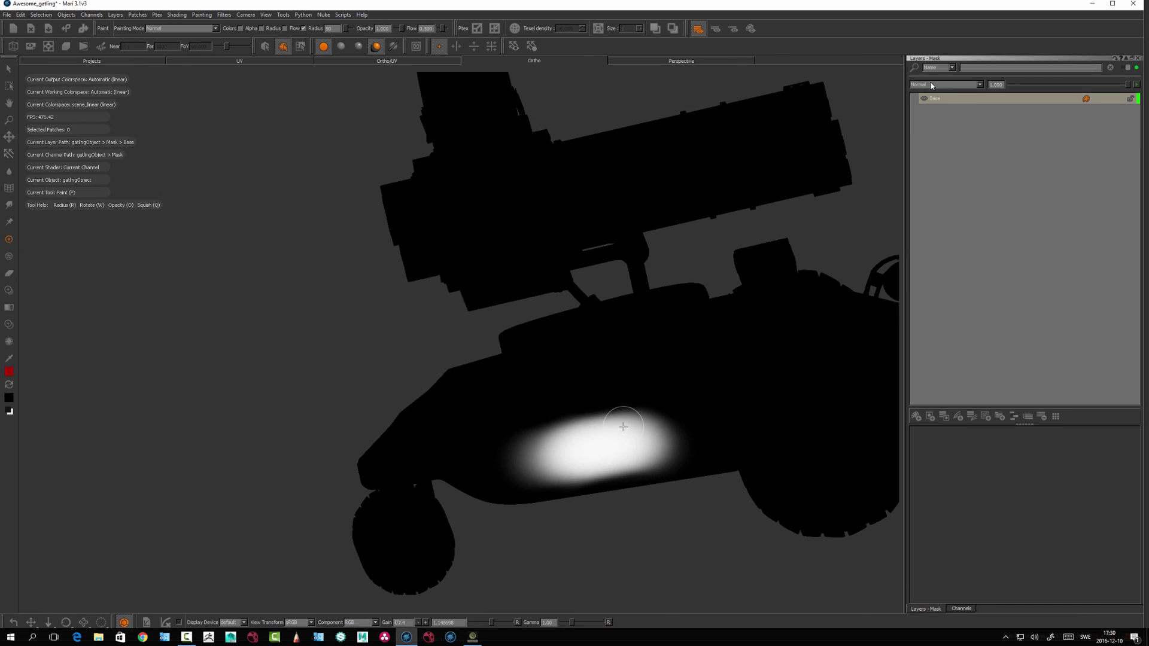
{"action": "left_click_drag", "start_coordinate": [624, 423], "coordinate": [635, 335], "text": "alt"}
{"action": "mouse_move", "coordinate": [659, 377]}
{"action": "left_mouse_down"}
{"action": "mouse_move", "coordinate": [670, 380]}
{"action": "mouse_move", "coordinate": [605, 367]}
{"action": "mouse_move", "coordinate": [636, 405]}
{"action": "mouse_move", "coordinate": [651, 385]}
{"action": "left_mouse_up"}
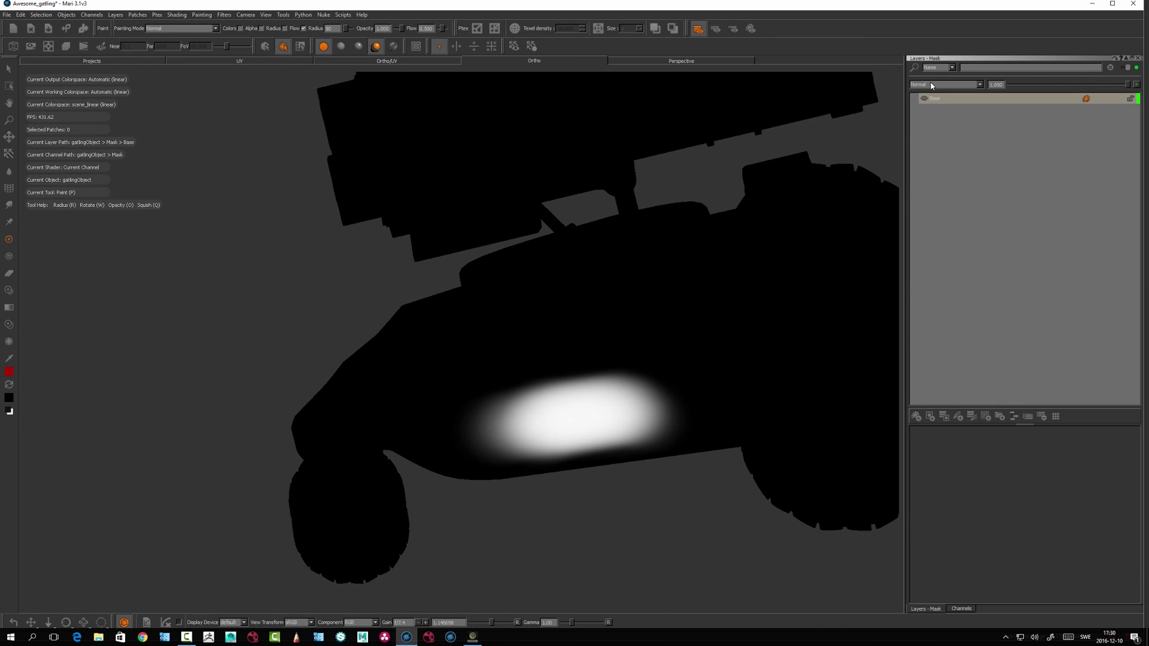
Step: Start Export Current Channel Flattened for the Mask channel
{"action": "right_click", "coordinate": [940, 99]}
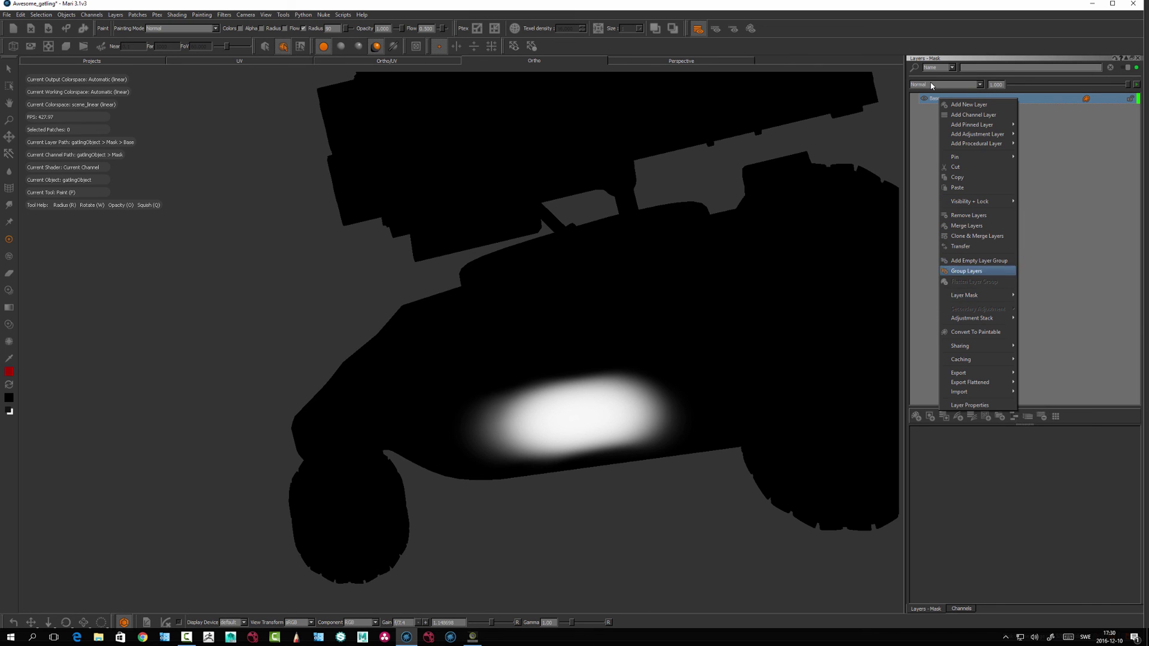
{"action": "key", "text": "Escape"}
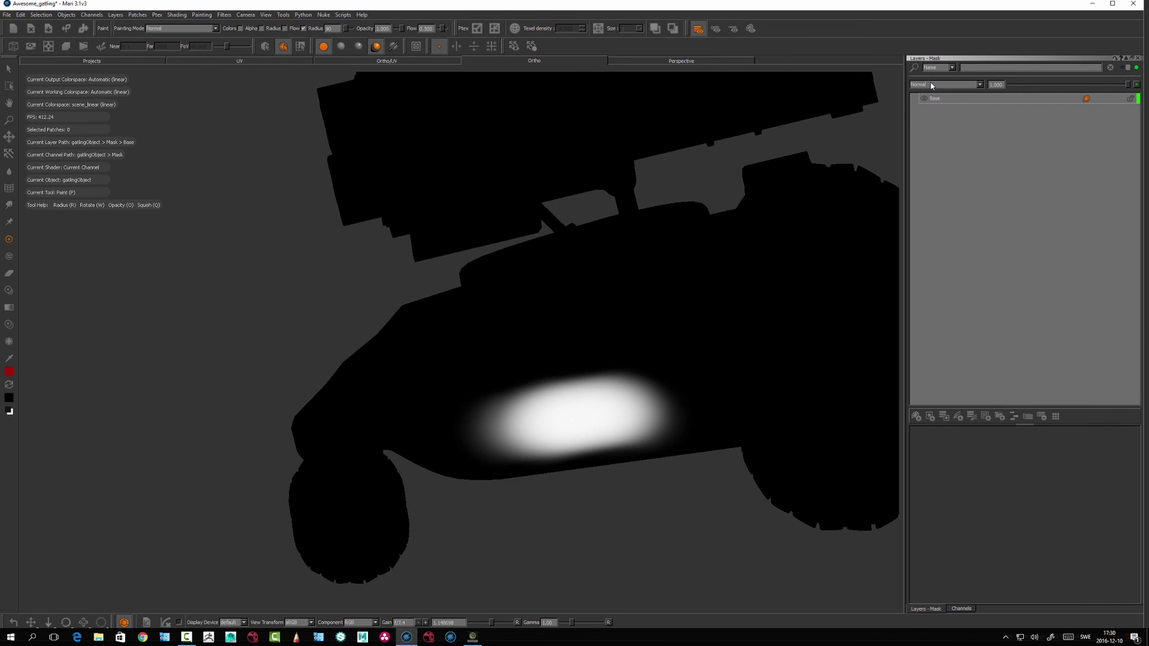
{"action": "key", "text": "ctrl+Tab"}
{"action": "right_click", "coordinate": [931, 86]}
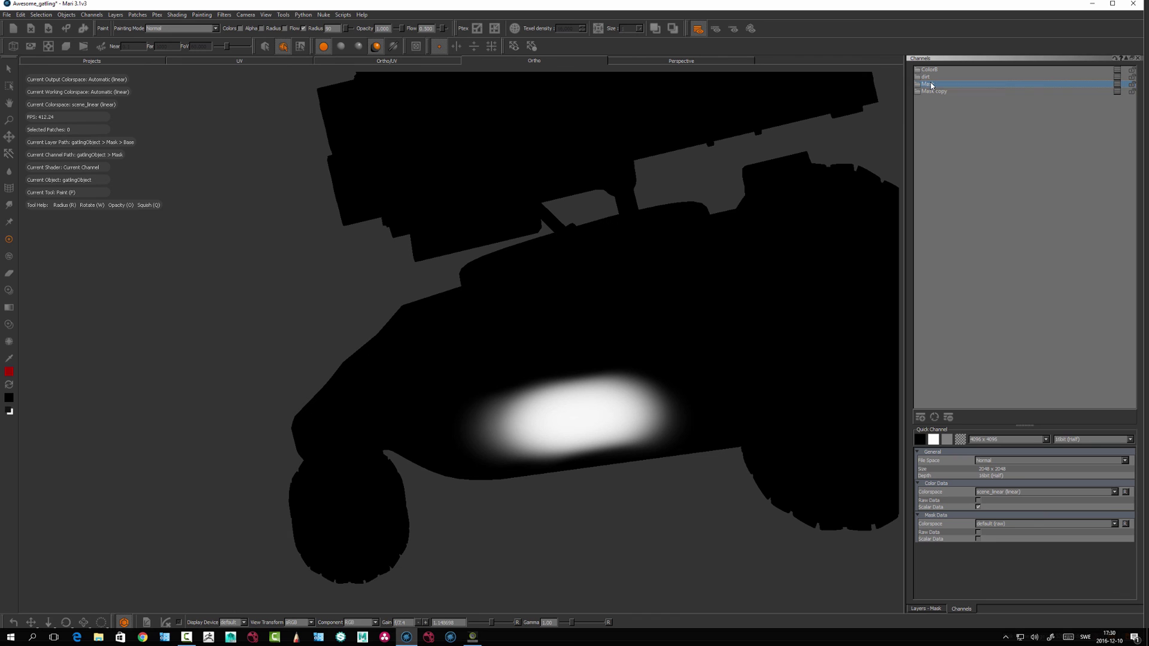
{"action": "key", "text": "Down"}
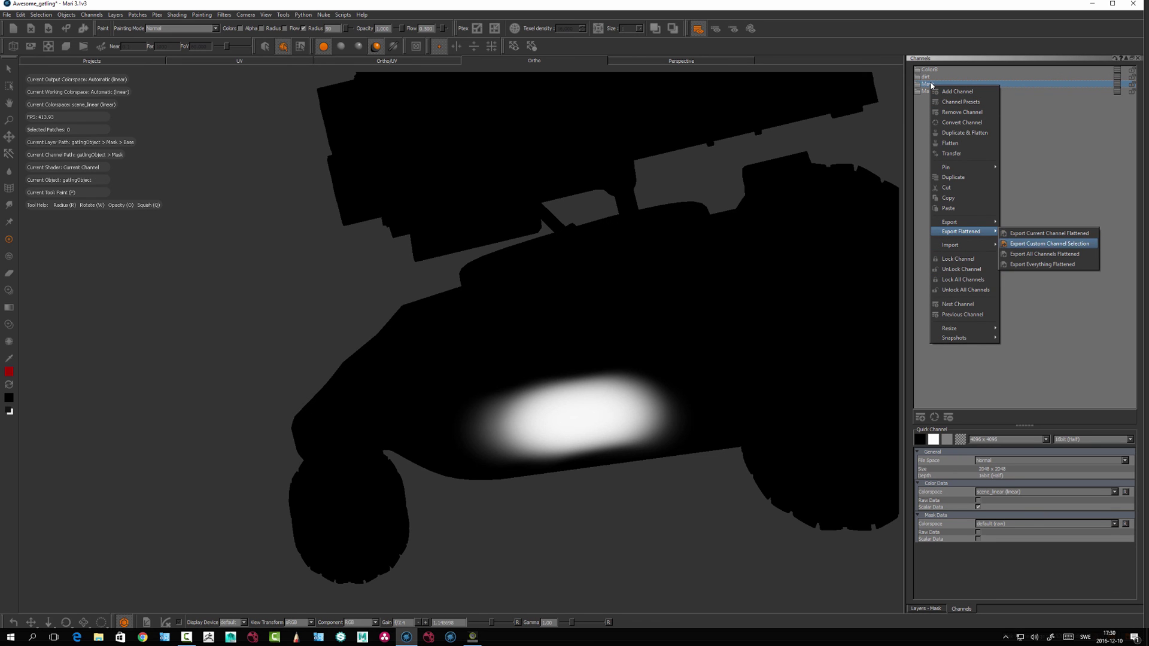
{"action": "key", "text": "Up"}
{"action": "key", "text": "Return"}
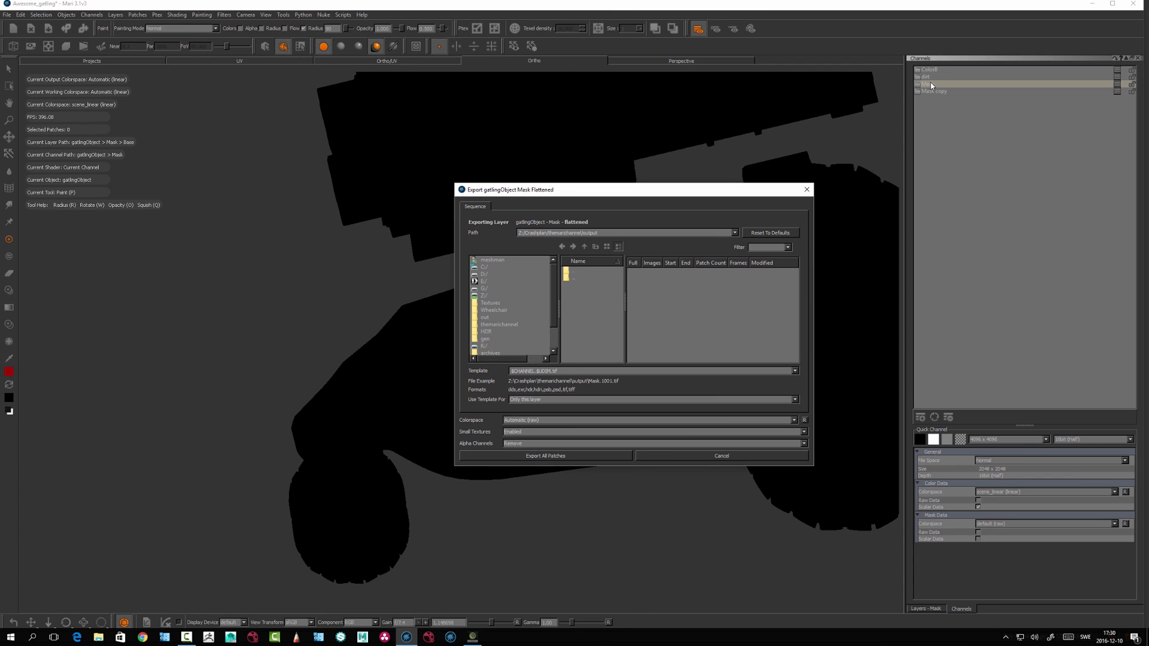
Step: Create an "out" folder on the Z: drive as export path, set the template to $CHANNEL.$UDIM.exr, and cancel the export
{"action": "key", "text": "Tab"}
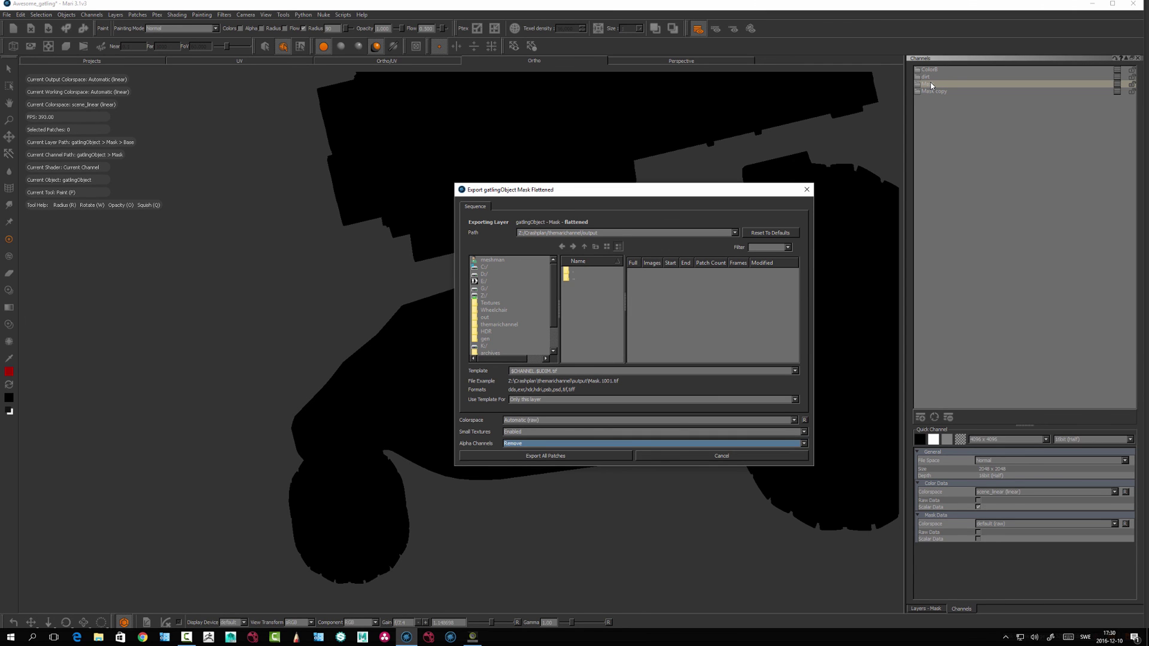
{"action": "key", "text": "Tab"}
{"action": "key", "text": "z"}
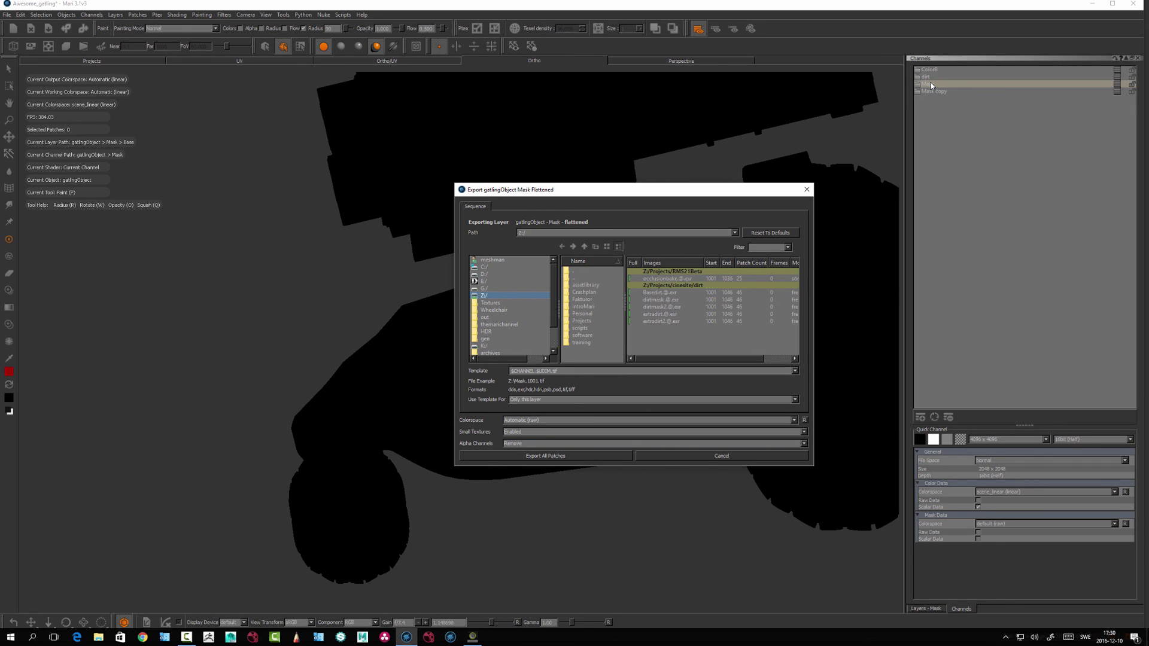
{"action": "key", "text": "Tab"}
{"action": "key", "text": "p"}
{"action": "key", "text": "r"}
{"action": "key", "text": "Return"}
{"action": "key", "text": "BackSpace"}
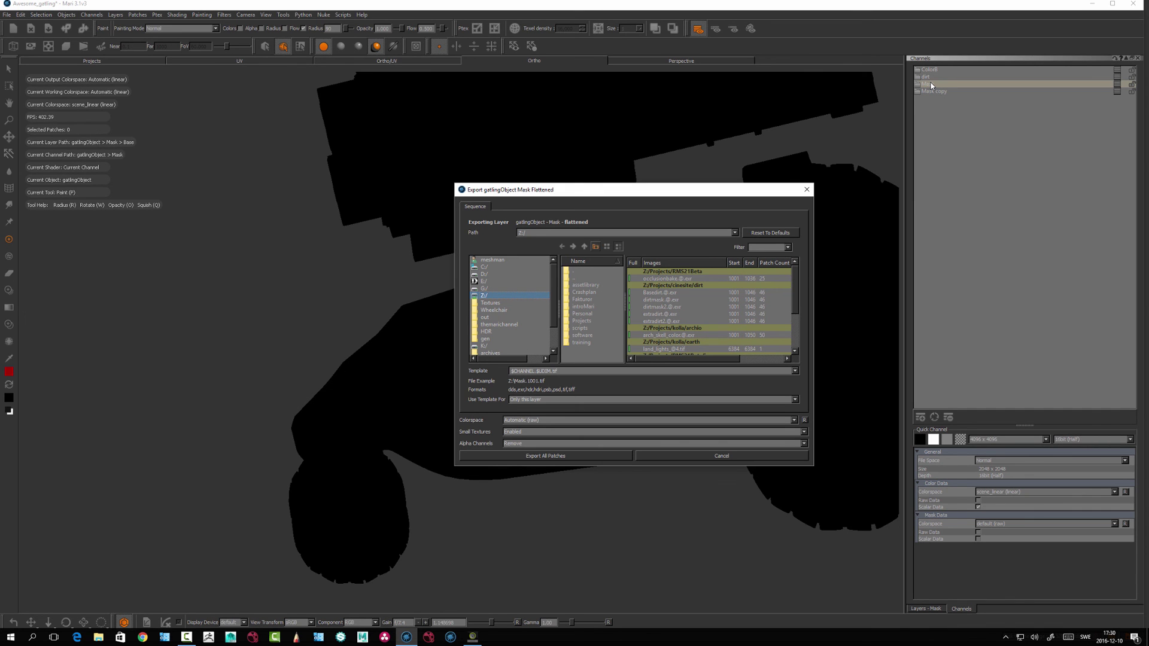
{"action": "type", "text": "out"}
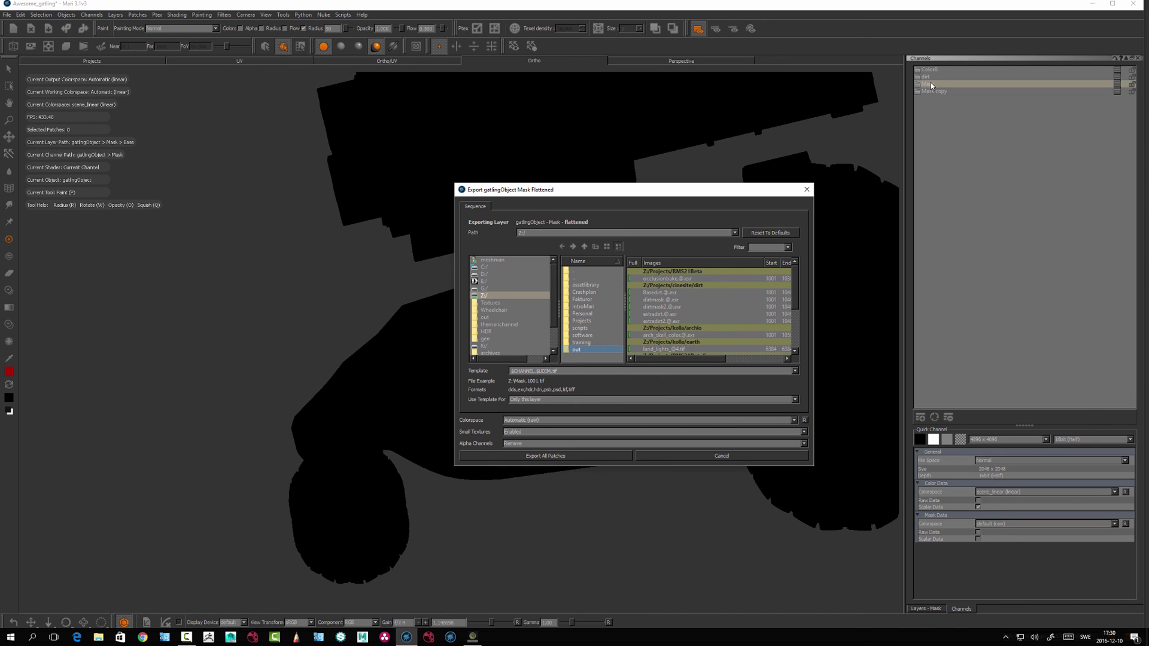
{"action": "key", "text": "Return"}
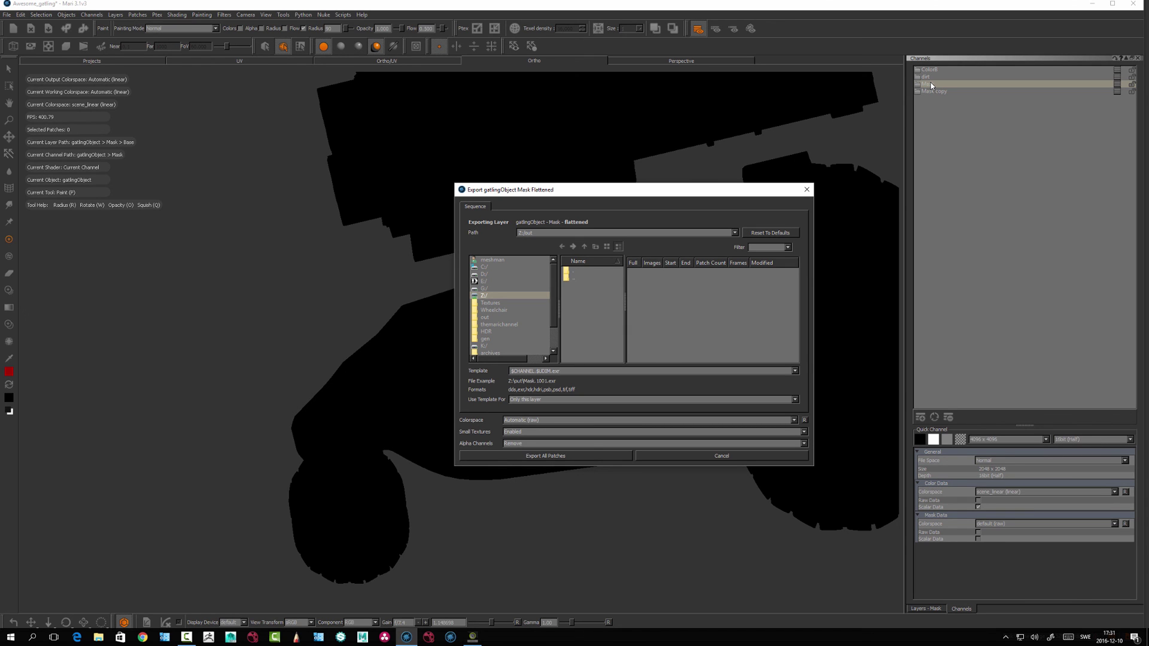
{"action": "left_click", "coordinate": [722, 456]}
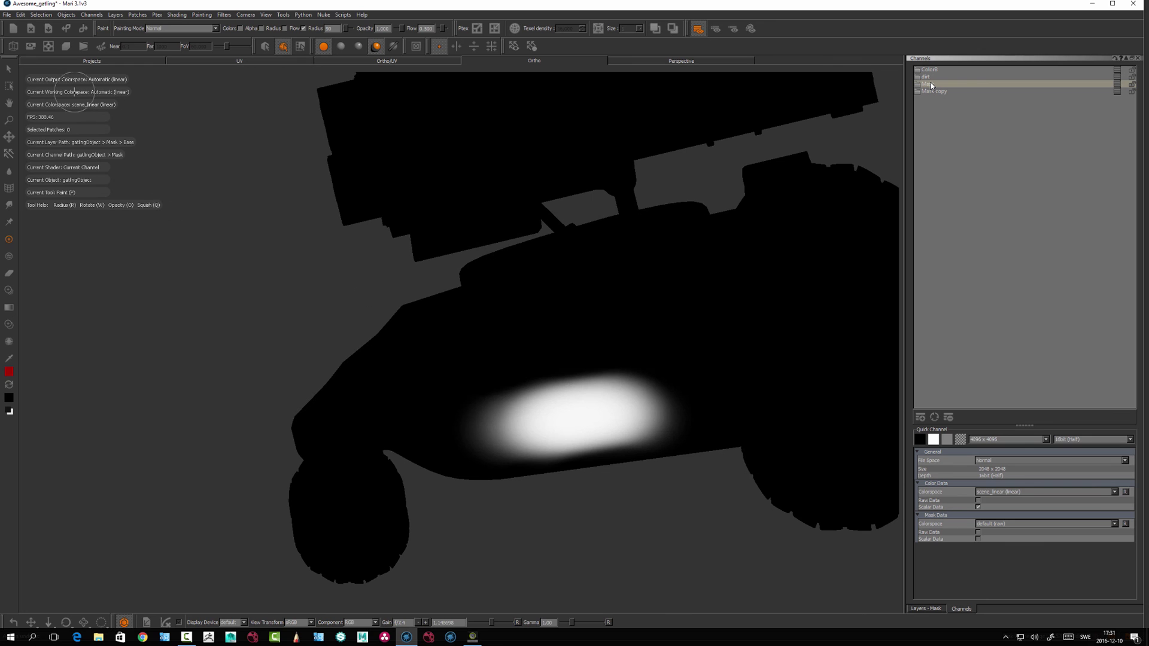
Step: Select the three patches on the vehicle's side body around the white spot
{"action": "left_click", "coordinate": [9, 69]}
{"action": "mouse_move", "coordinate": [537, 410]}
{"action": "left_mouse_down"}
{"action": "mouse_move", "coordinate": [478, 482]}
{"action": "mouse_move", "coordinate": [526, 455]}
{"action": "left_mouse_up"}
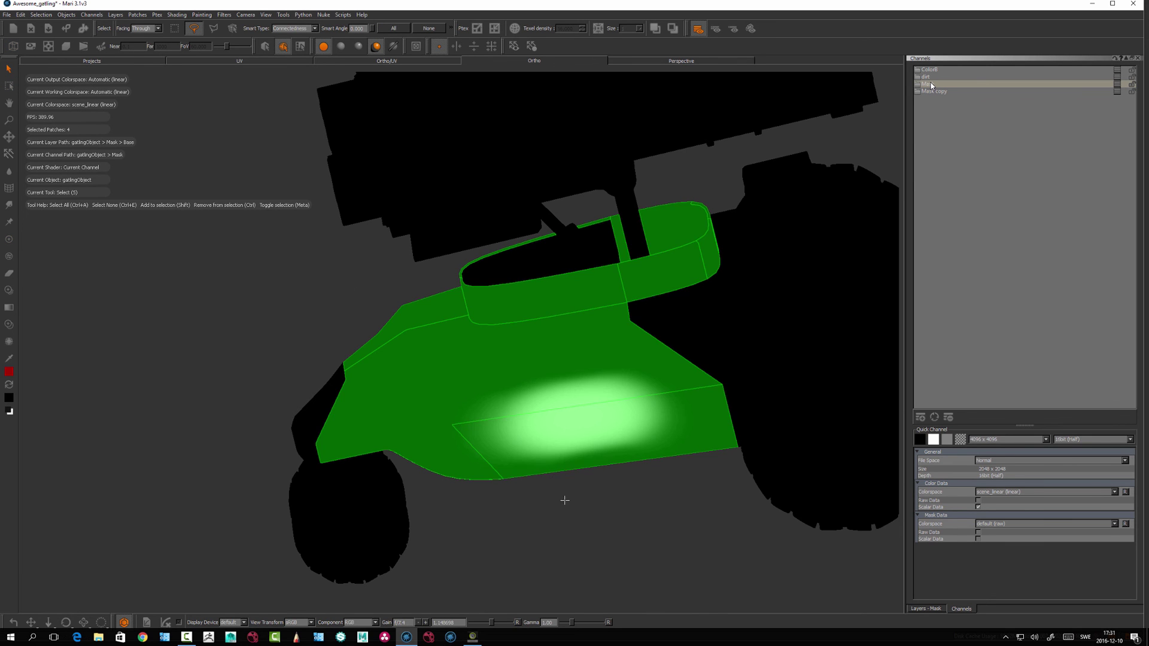
{"action": "mouse_move", "coordinate": [565, 500]}
{"action": "left_mouse_down", "text": "alt"}
{"action": "mouse_move", "coordinate": [574, 477]}
{"action": "mouse_move", "coordinate": [599, 473]}
{"action": "left_mouse_up", "text": "alt"}
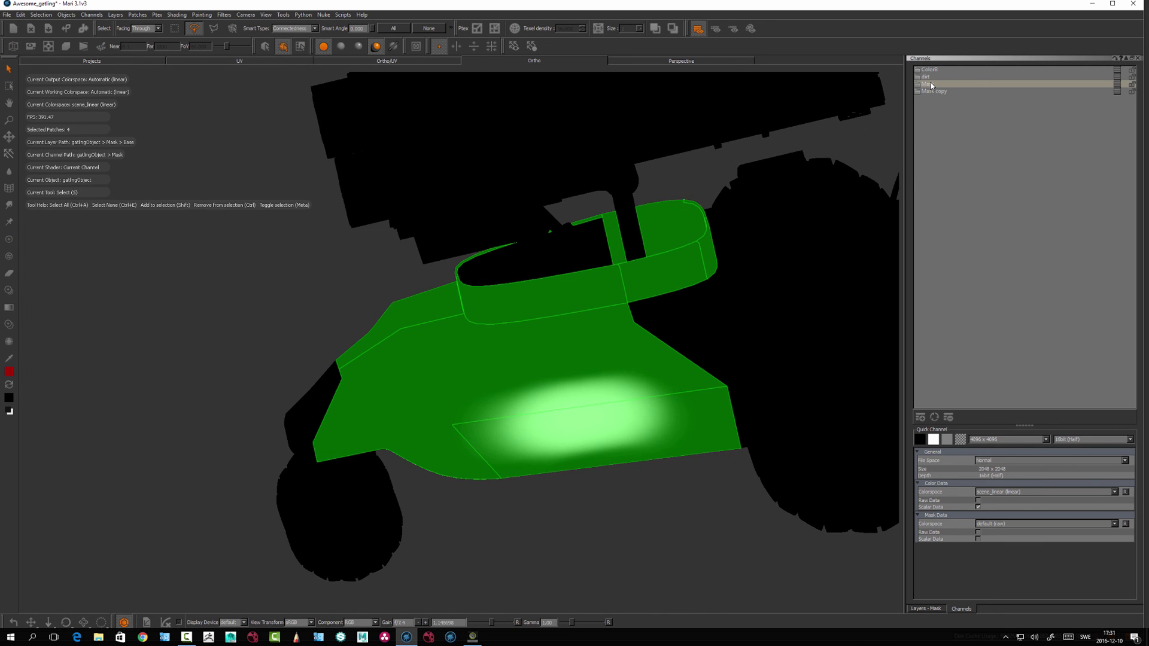
{"action": "left_click", "coordinate": [680, 544]}
{"action": "right_click", "coordinate": [930, 85]}
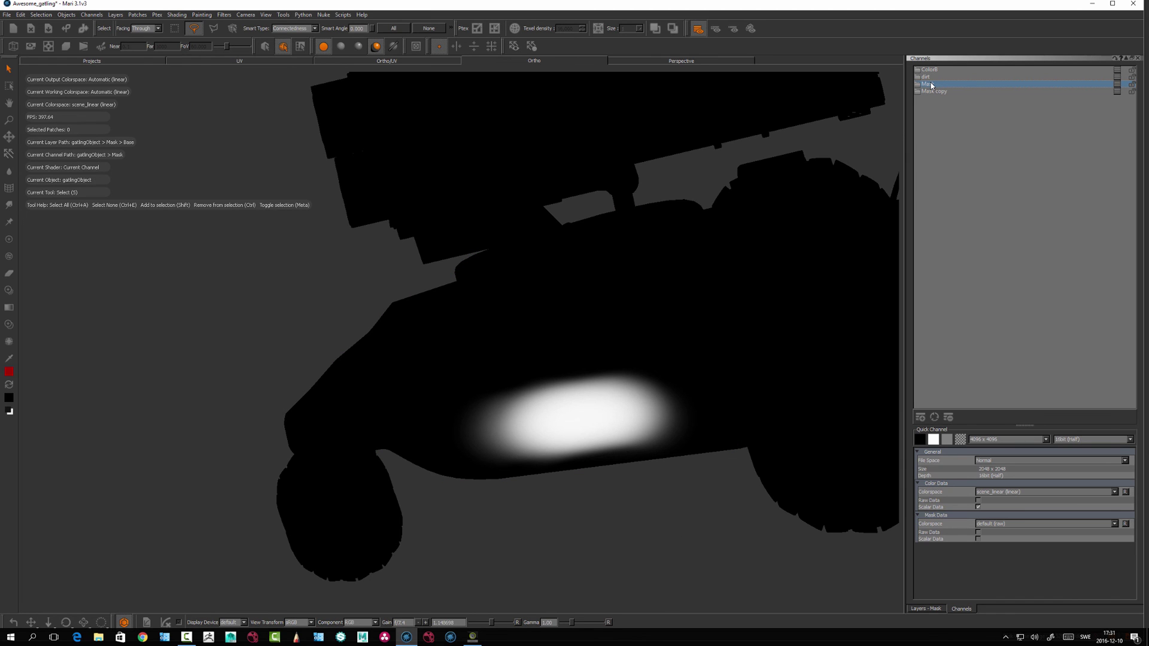
{"action": "mouse_move", "coordinate": [597, 397]}
{"action": "left_mouse_down"}
{"action": "mouse_move", "coordinate": [522, 437]}
{"action": "mouse_move", "coordinate": [636, 499]}
{"action": "mouse_move", "coordinate": [665, 419]}
{"action": "left_mouse_up"}
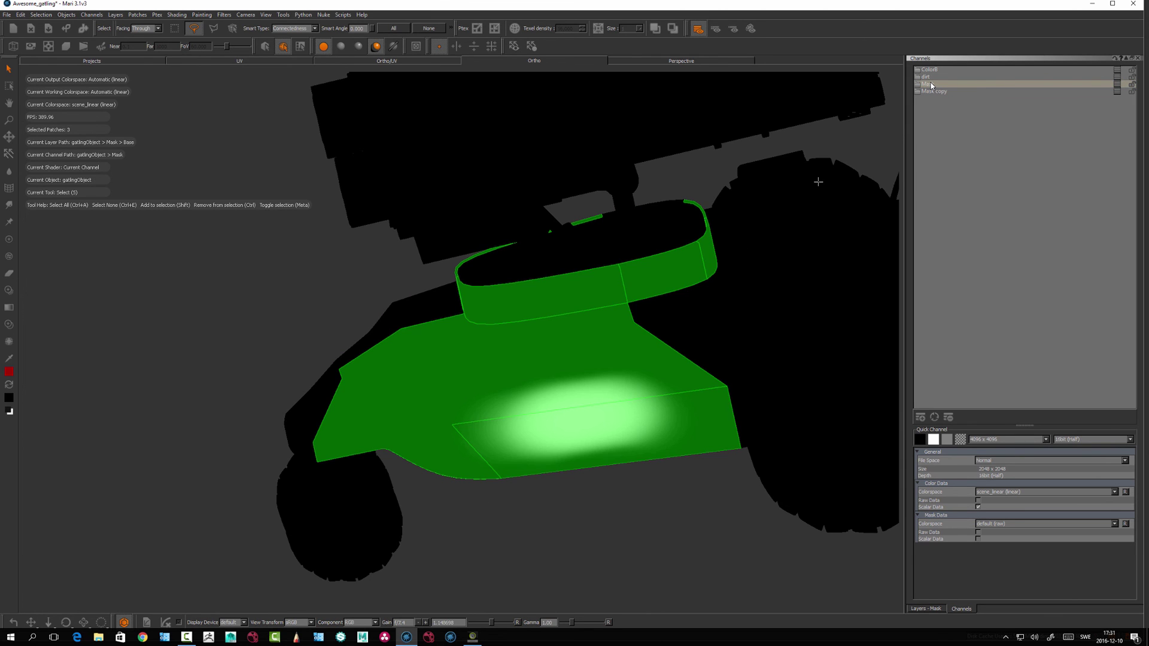
Step: Review the Mask channel's flattened export options for the selected patches, and close them without exporting
{"action": "right_click", "coordinate": [931, 86]}
{"action": "mouse_move", "coordinate": [964, 232]}
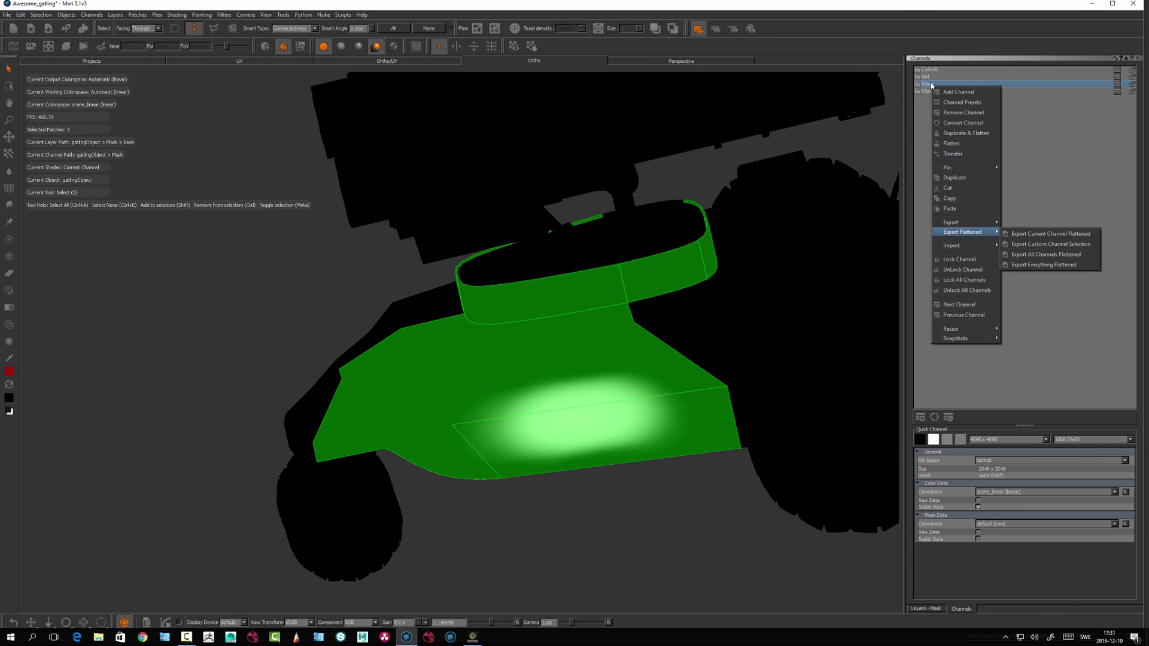
{"action": "key", "text": "Right"}
{"action": "key", "text": "Return"}
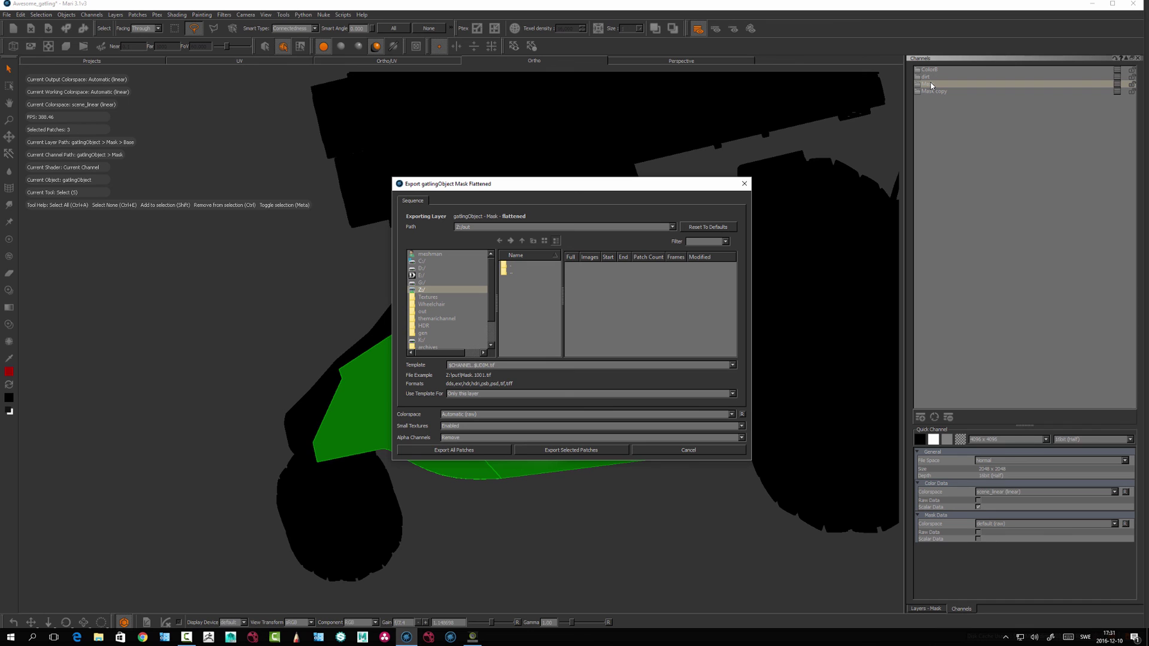
{"action": "key", "text": "Escape"}
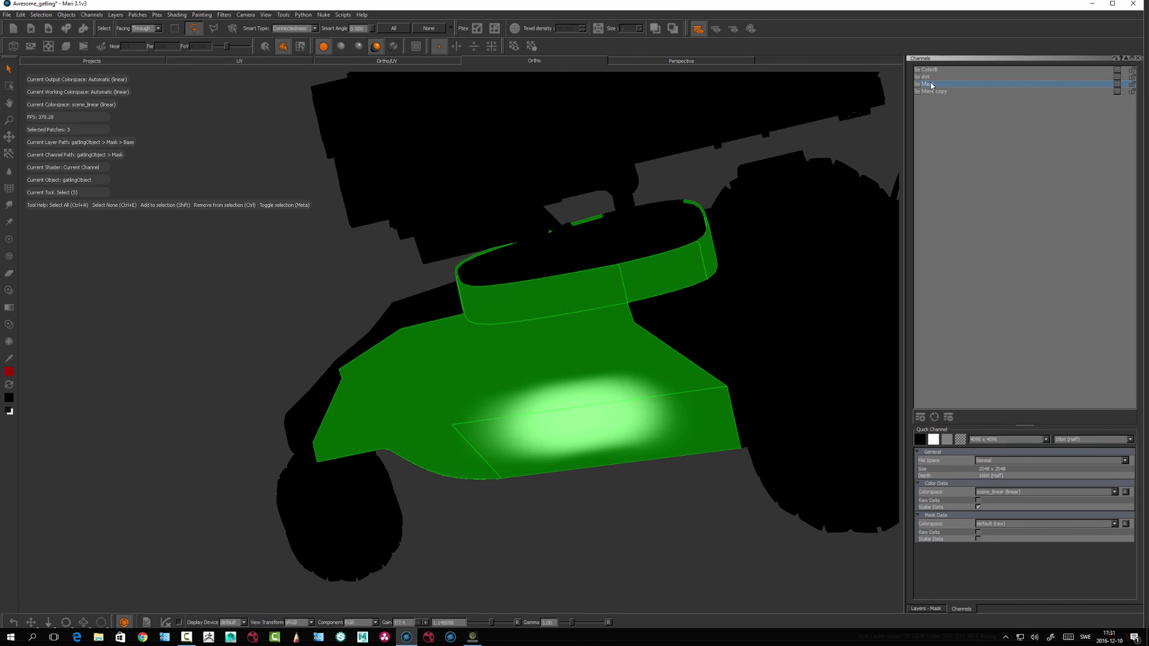